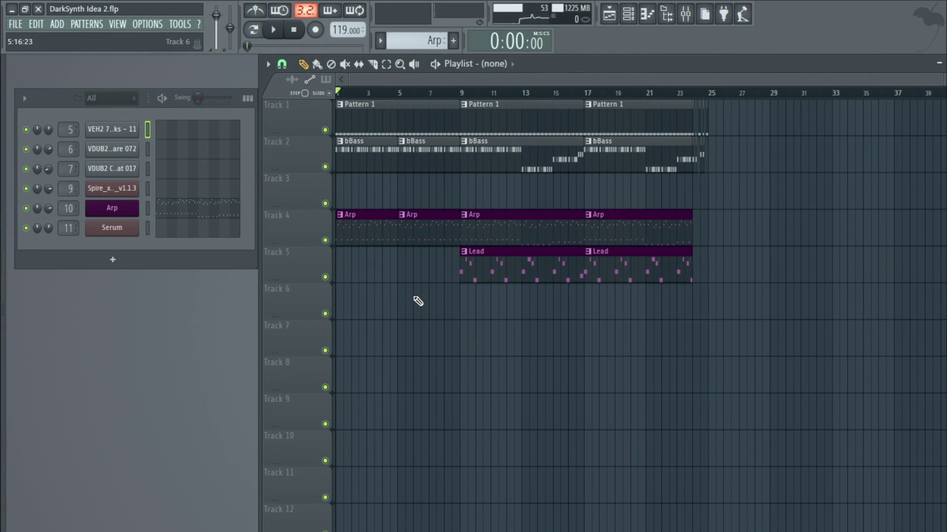
Step: Open the mixer and inspect the effect slots of the Insert 1 and Kick tracks
{"action": "left_click", "coordinate": [122, 27]}
{"action": "left_click", "coordinate": [126, 84]}
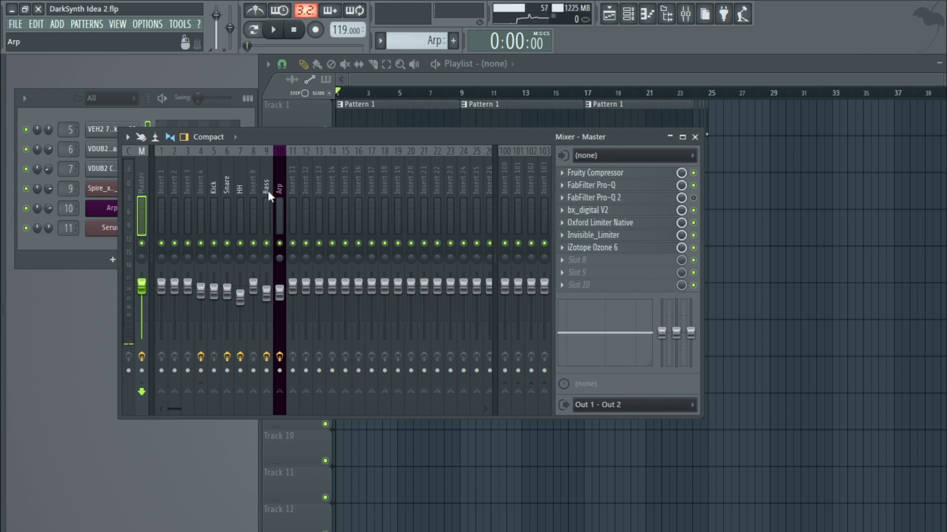
{"action": "left_click", "coordinate": [164, 167]}
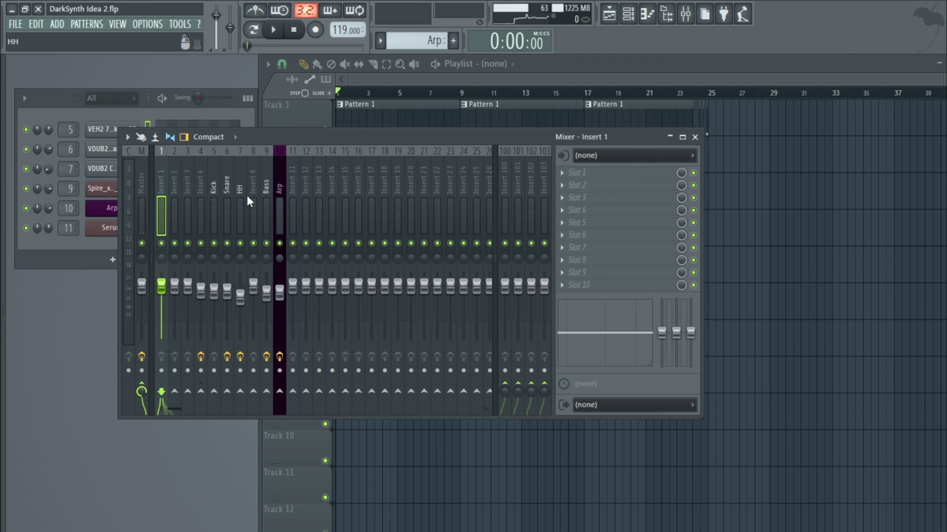
{"action": "left_click", "coordinate": [213, 182]}
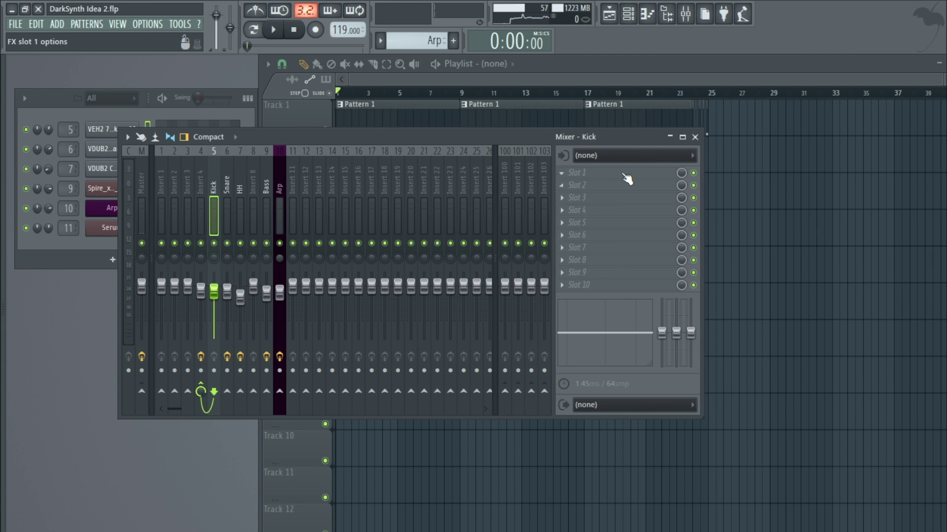
{"action": "left_click_drag", "start_coordinate": [469, 142], "coordinate": [468, 168]}
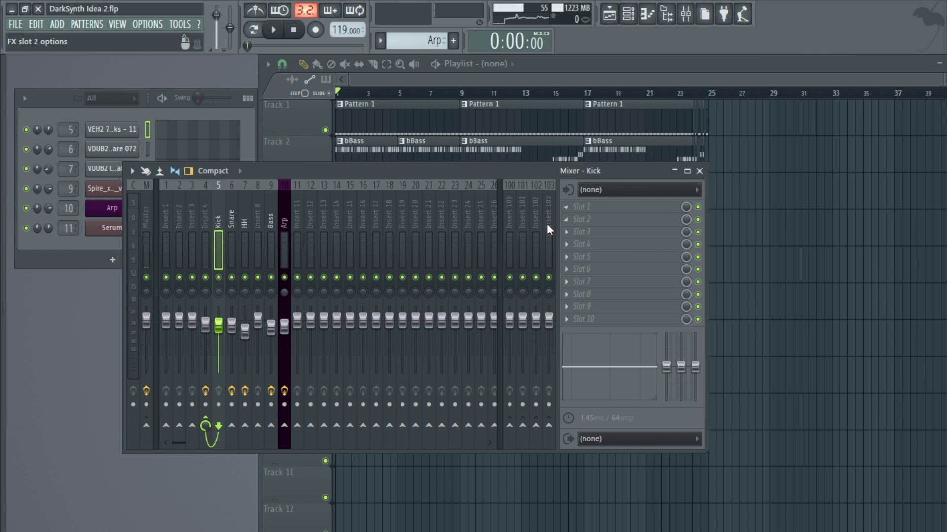
Step: Solo the Arp track in the playlist and bring the mixer back to the front with the Arp insert selected
{"action": "left_click", "coordinate": [284, 222]}
{"action": "left_click", "coordinate": [816, 182]}
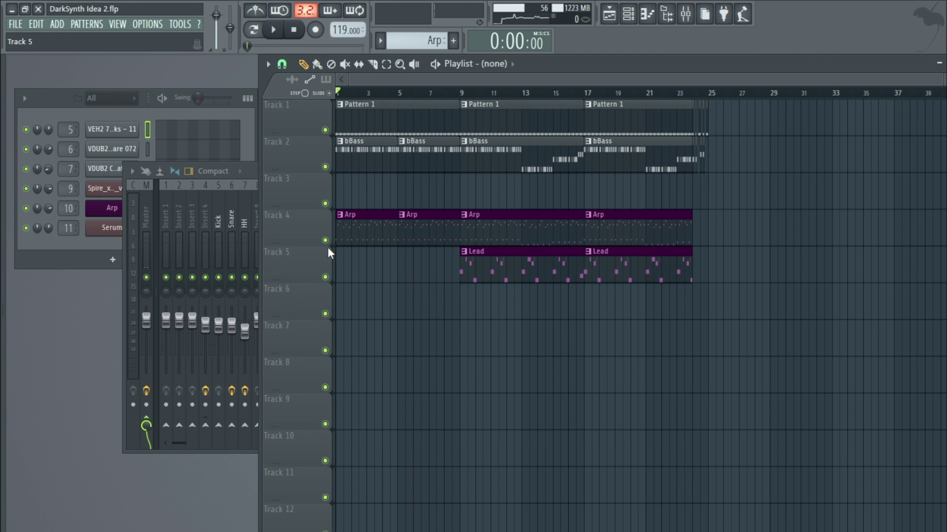
{"action": "left_click", "coordinate": [254, 173]}
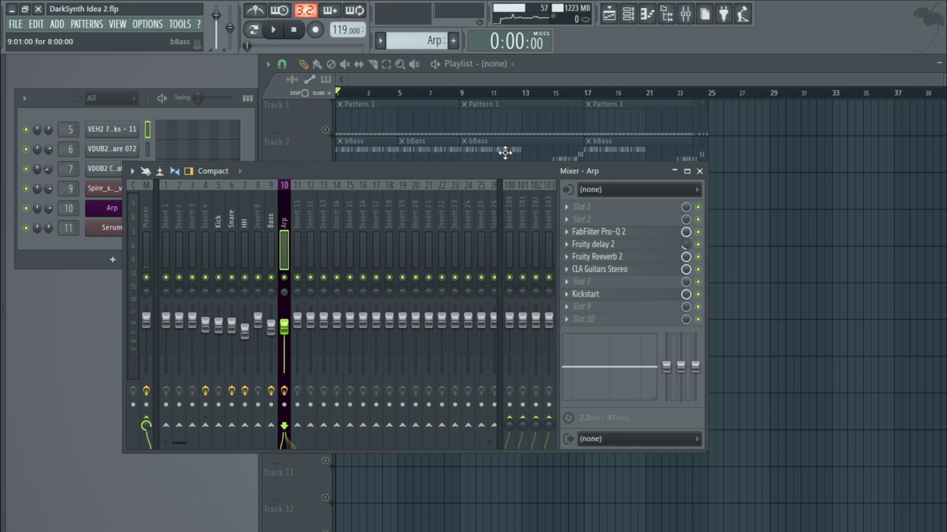
{"action": "left_click_drag", "start_coordinate": [501, 164], "coordinate": [476, 148]}
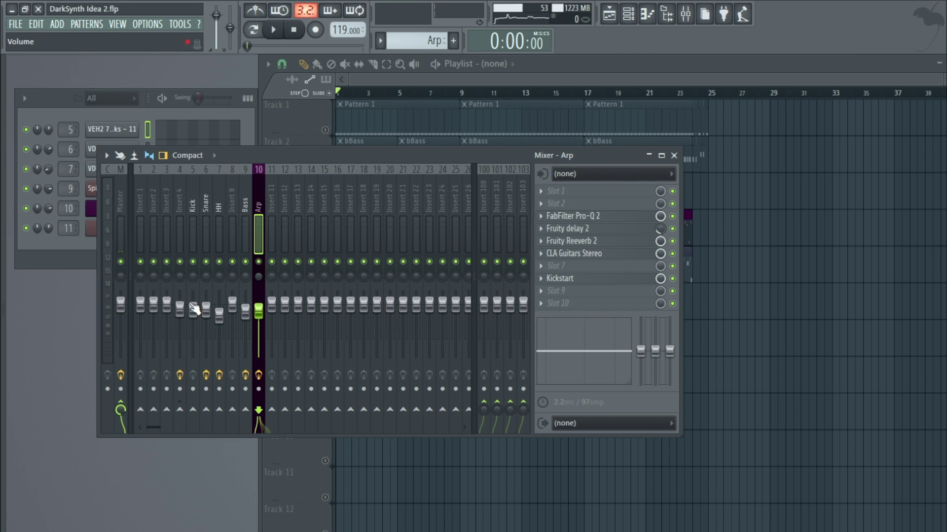
Step: Review the Master effect chain and bypass all loaded effects on the Arp insert
{"action": "left_click", "coordinate": [122, 210]}
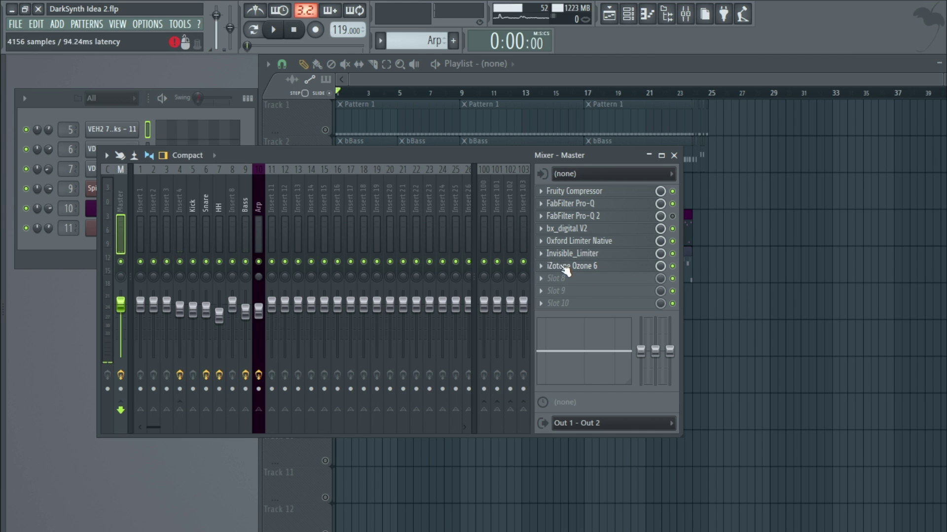
{"action": "left_click", "coordinate": [252, 203]}
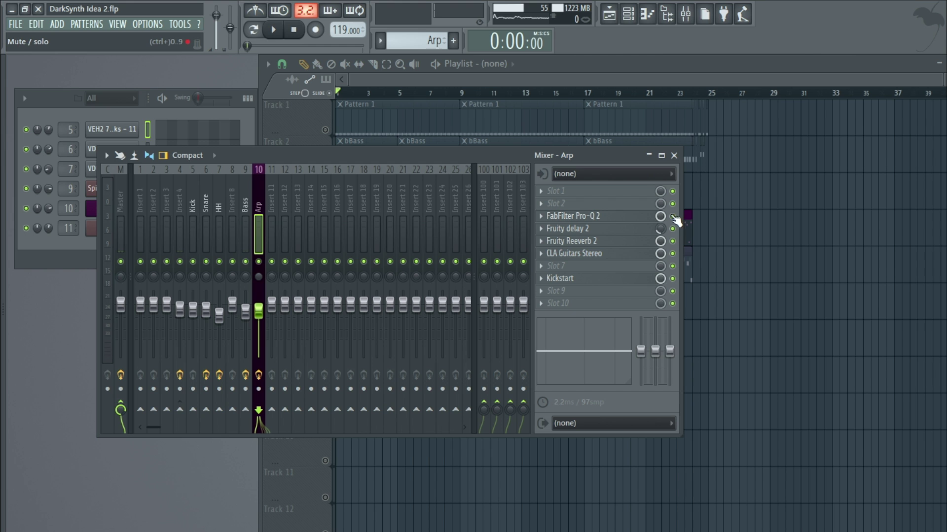
{"action": "left_click", "coordinate": [672, 253]}
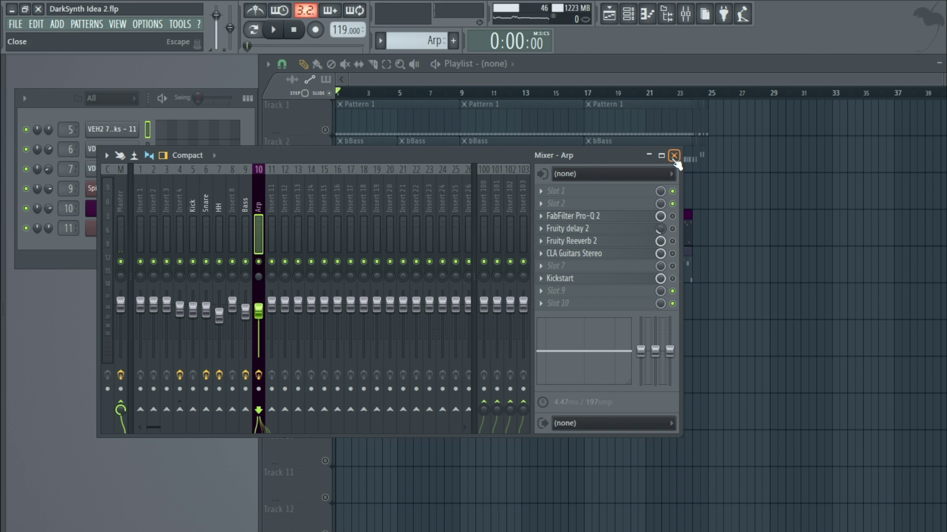
Step: Audition the Arp pattern without effects, stop playback and return to its mixer insert
{"action": "left_click", "coordinate": [674, 155]}
{"action": "left_click", "coordinate": [273, 30]}
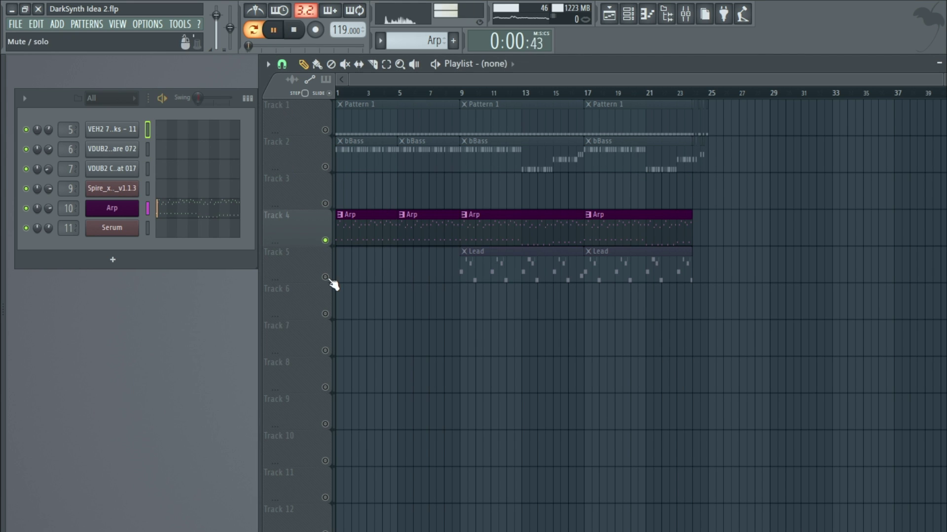
{"action": "left_click", "coordinate": [363, 217]}
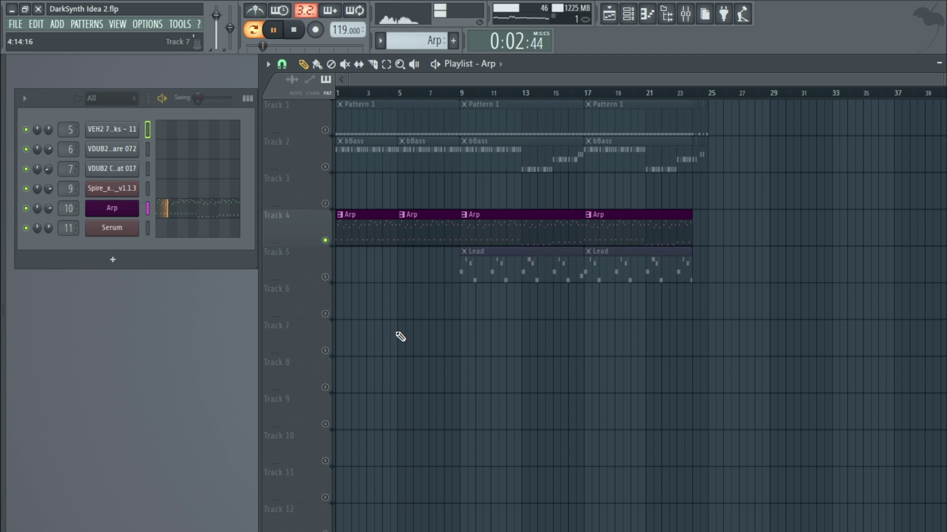
{"action": "left_click", "coordinate": [117, 23]}
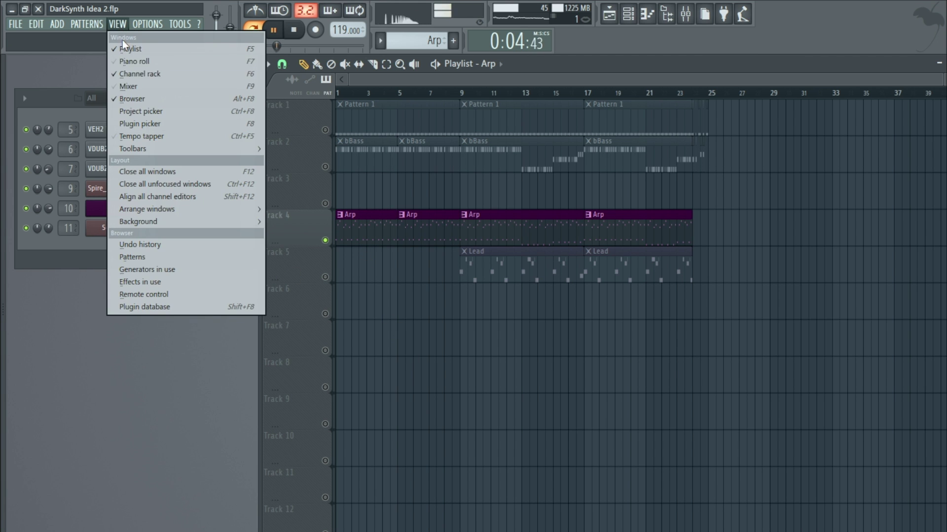
{"action": "left_click", "coordinate": [134, 87]}
{"action": "left_click", "coordinate": [299, 33]}
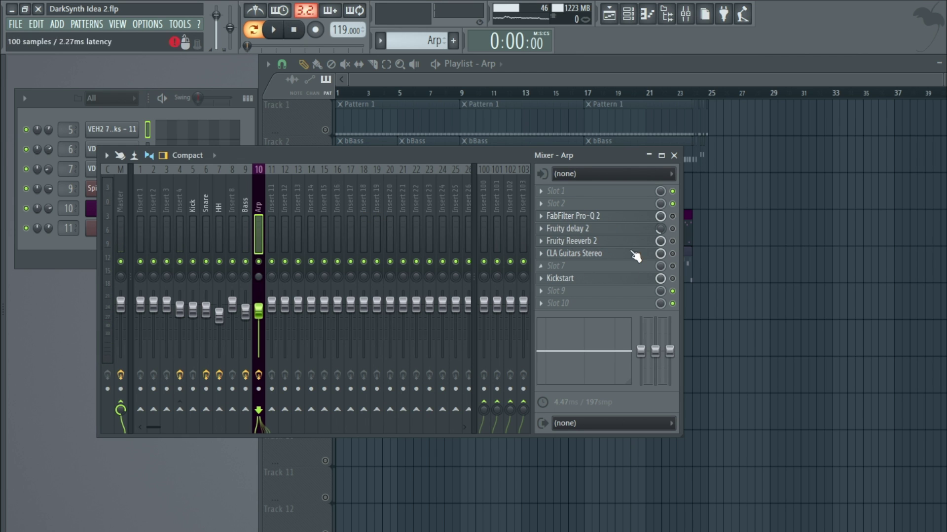
Step: Load RCompressor Stereo into slot 1 of the Arp insert and close its plugin window
{"action": "left_click", "coordinate": [543, 191]}
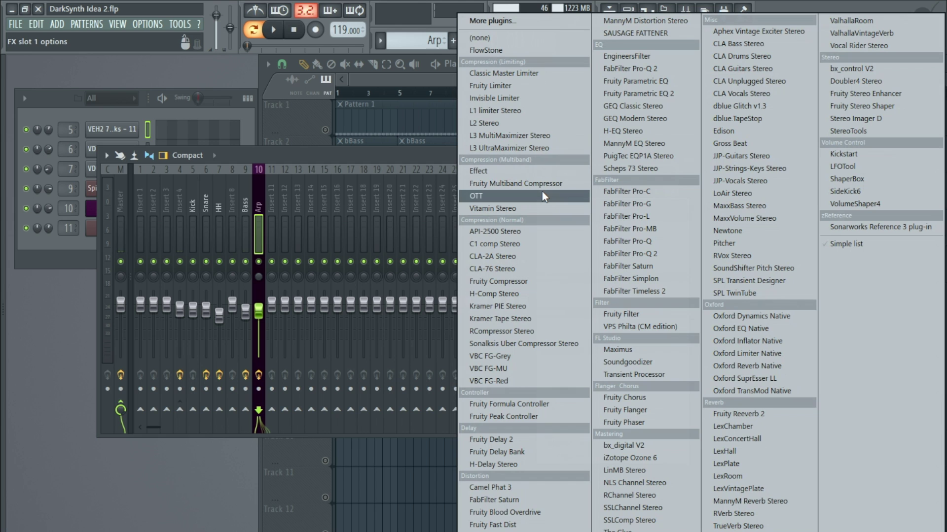
{"action": "left_click", "coordinate": [537, 333]}
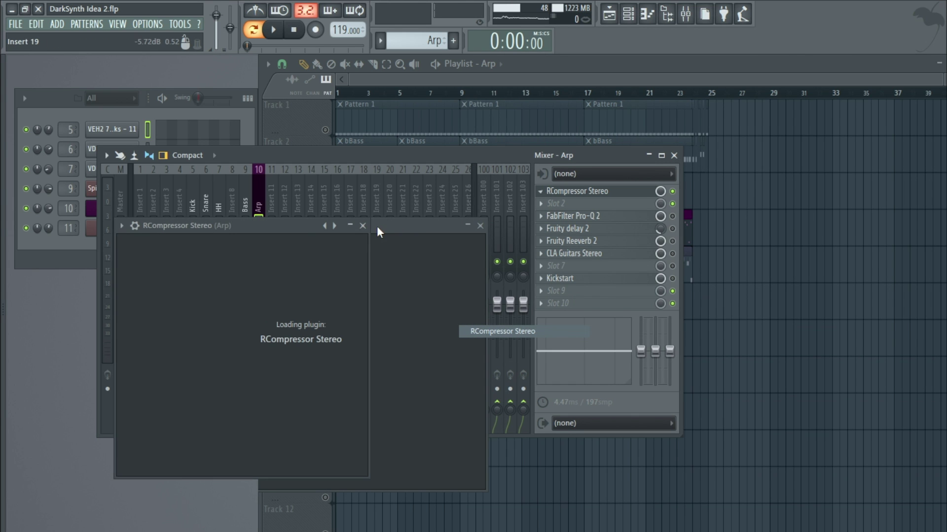
{"action": "left_click", "coordinate": [363, 225]}
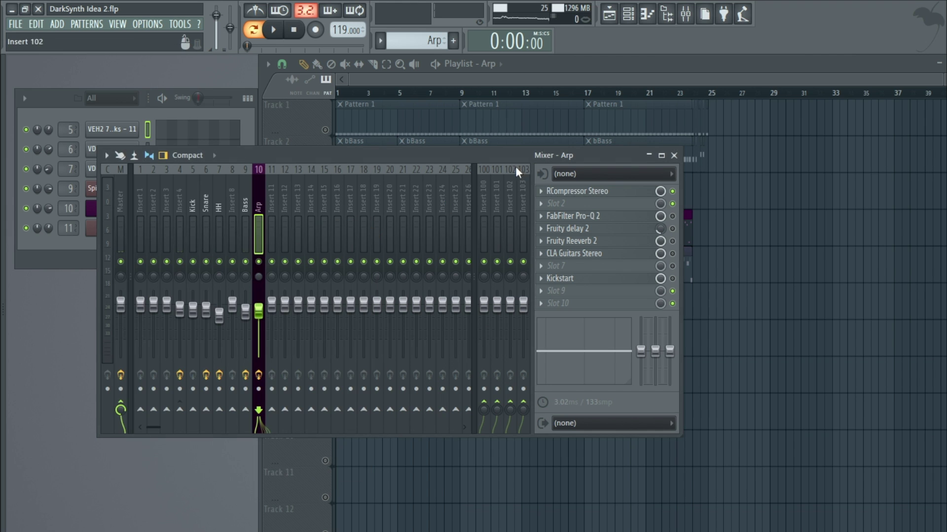
Step: Move Kickstart to slot 10, CLA Guitars Stereo to 8, Fruity Reeverb 2 to 7, Fruity delay 2 to 6 and FabFilter Pro-Q 2 to 5
{"action": "left_click_drag", "start_coordinate": [598, 277], "coordinate": [589, 303]}
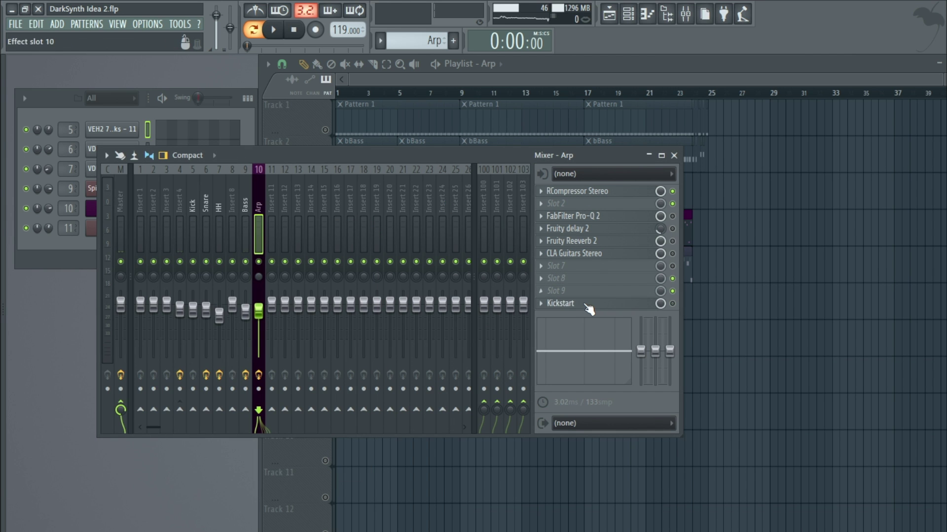
{"action": "left_click_drag", "start_coordinate": [589, 254], "coordinate": [586, 280]}
{"action": "left_click_drag", "start_coordinate": [594, 241], "coordinate": [595, 269]}
{"action": "left_click_drag", "start_coordinate": [598, 229], "coordinate": [597, 253]}
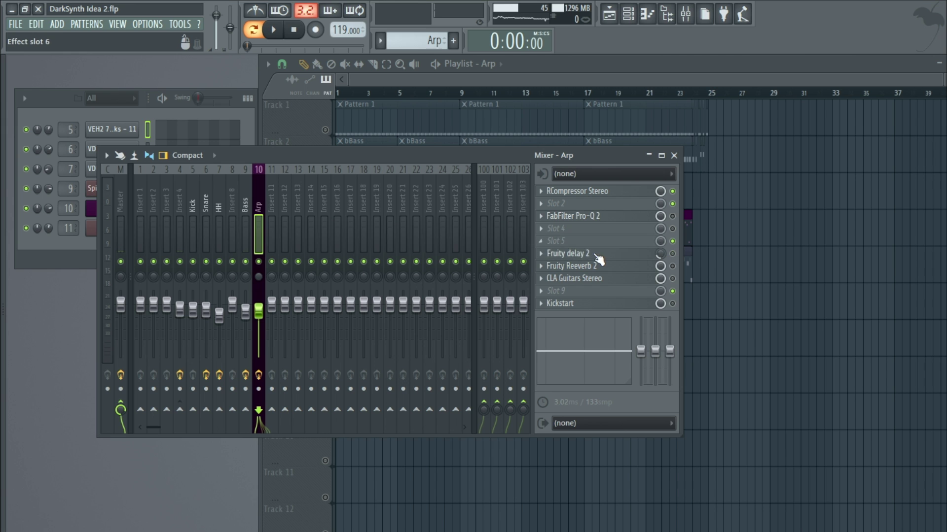
{"action": "left_click_drag", "start_coordinate": [598, 217], "coordinate": [593, 243]}
{"action": "mouse_move", "coordinate": [598, 192]}
{"action": "left_mouse_down"}
{"action": "mouse_move", "coordinate": [600, 217]}
{"action": "mouse_move", "coordinate": [600, 193]}
{"action": "left_mouse_up"}
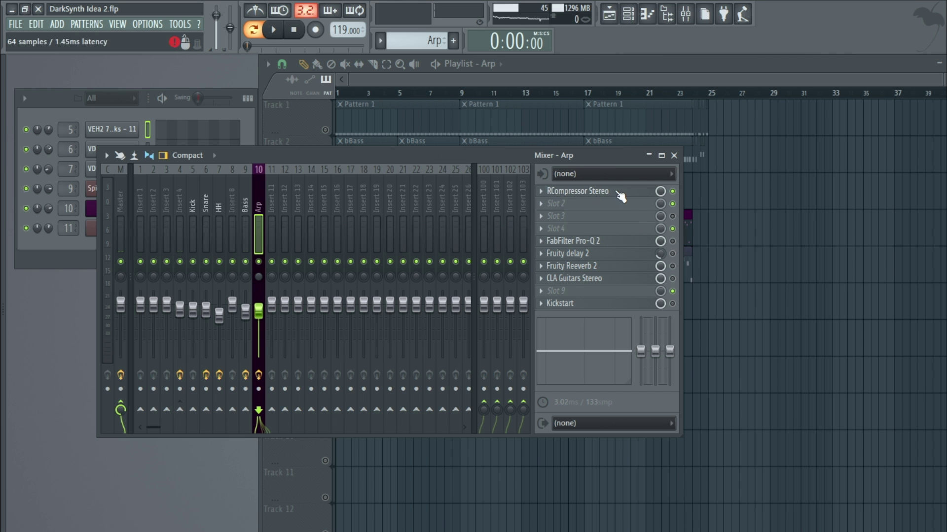
Step: Place FabFilter Pro-Q 2 in slot 1 ahead of RCompressor Stereo in slot 2 and review its EQ curve
{"action": "left_click_drag", "start_coordinate": [587, 241], "coordinate": [552, 198]}
{"action": "left_click_drag", "start_coordinate": [472, 154], "coordinate": [463, 184]}
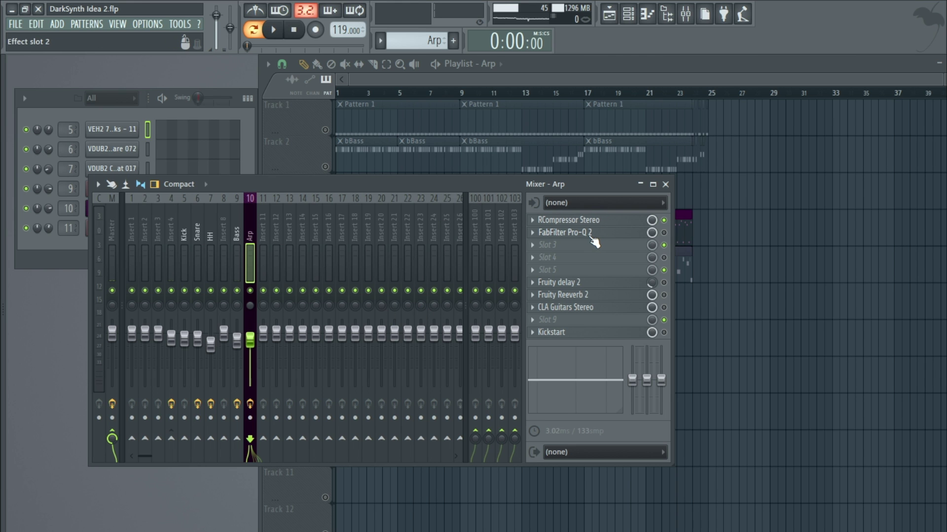
{"action": "left_click_drag", "start_coordinate": [592, 237], "coordinate": [596, 226]}
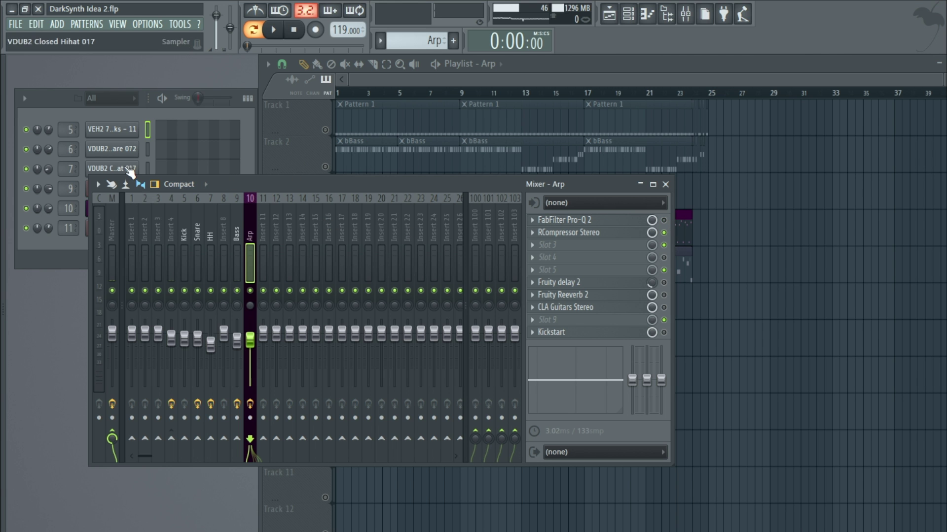
{"action": "left_click", "coordinate": [590, 222]}
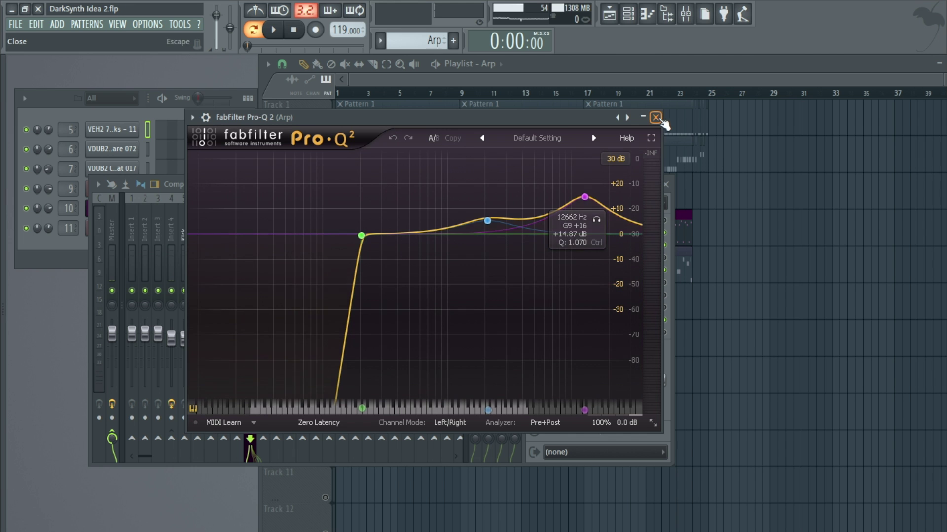
{"action": "left_click", "coordinate": [656, 119]}
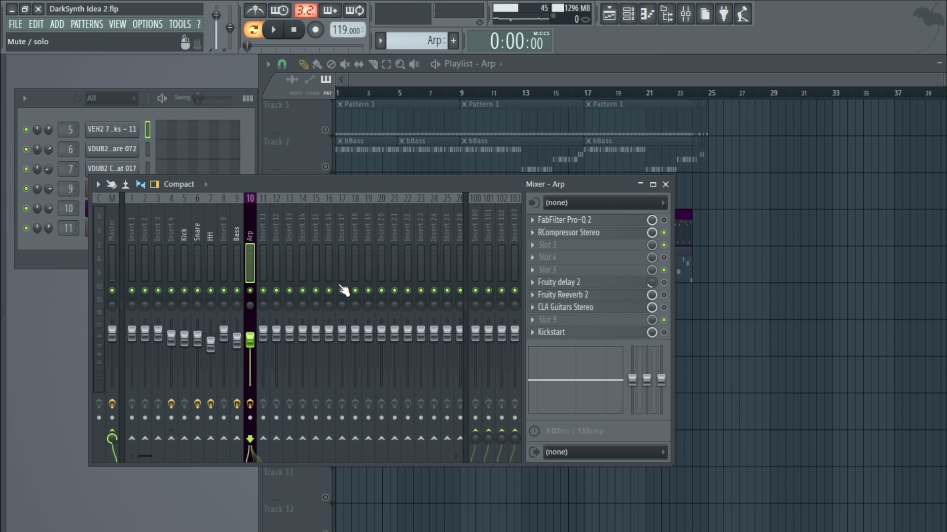
Step: Load the Elec Guitar factory preset in RCompressor Stereo on the Arp insert
{"action": "left_click", "coordinate": [564, 233]}
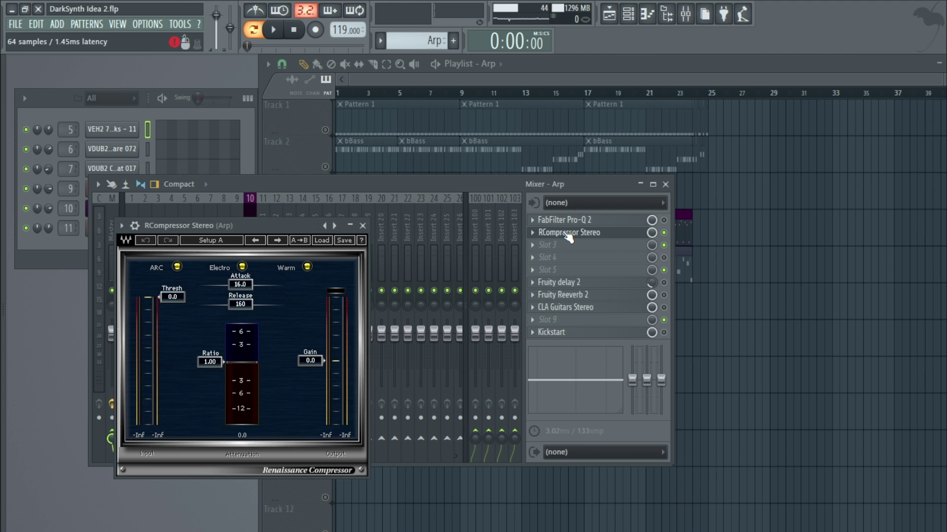
{"action": "left_click", "coordinate": [319, 241]}
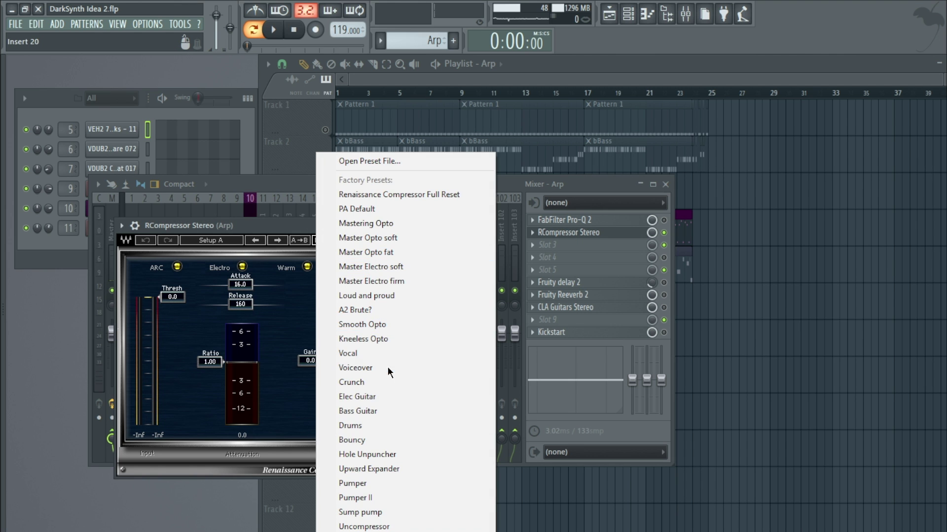
{"action": "left_click", "coordinate": [383, 396]}
Step: While the Arp plays, set the compressor's threshold to -32.5 and raise its output gain
{"action": "key", "text": "space"}
{"action": "left_click_drag", "start_coordinate": [172, 297], "coordinate": [172, 366]}
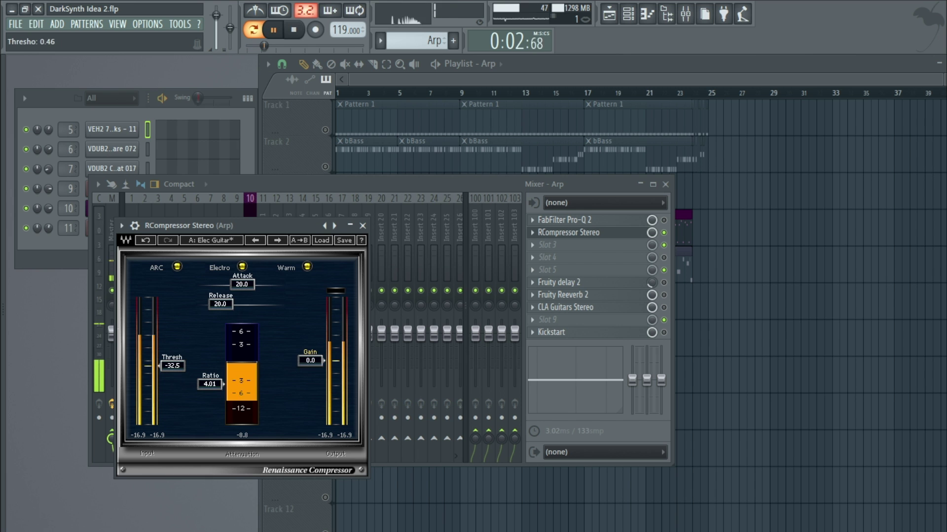
{"action": "left_click_drag", "start_coordinate": [310, 360], "coordinate": [310, 333]}
{"action": "left_click", "coordinate": [363, 226]}
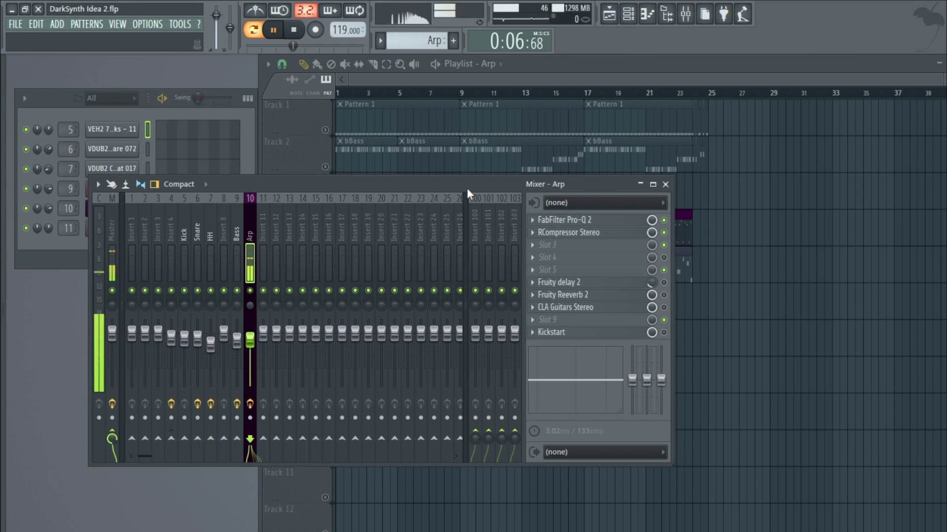
Step: Compare the Arp sound with FabFilter Pro-Q 2 placed before and after RCompressor Stereo, restoring the EQ to slot 1
{"action": "mouse_move", "coordinate": [593, 220]}
{"action": "left_mouse_down"}
{"action": "mouse_move", "coordinate": [594, 237]}
{"action": "mouse_move", "coordinate": [594, 226]}
{"action": "left_mouse_up"}
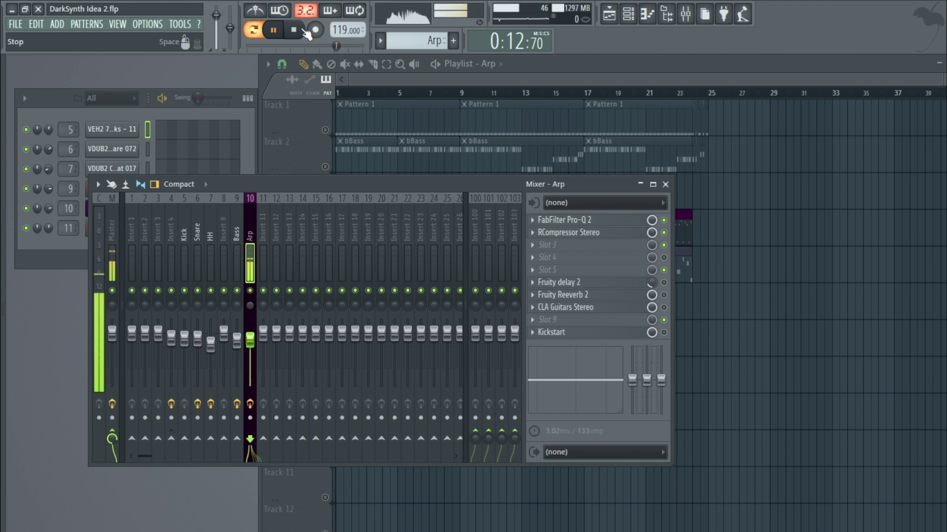
{"action": "key", "text": "space"}
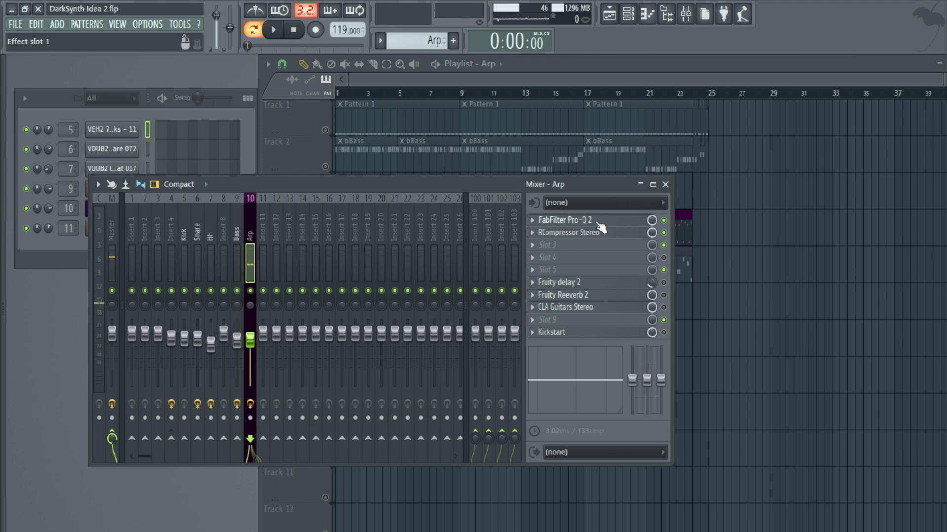
{"action": "left_click", "coordinate": [279, 41]}
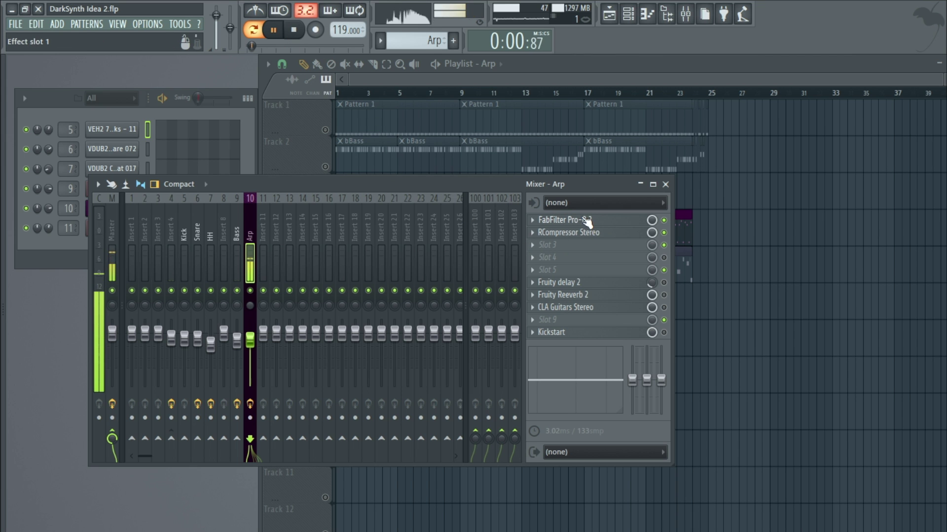
{"action": "left_click_drag", "start_coordinate": [591, 221], "coordinate": [592, 248]}
{"action": "key", "text": "space"}
{"action": "left_click_drag", "start_coordinate": [574, 245], "coordinate": [594, 221]}
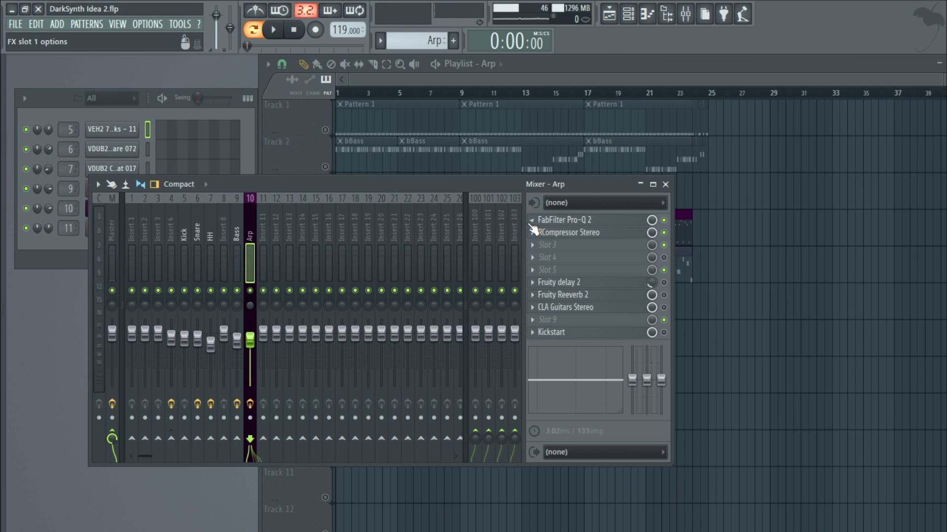
Step: Put RCompressor Stereo in slot 1 ahead of Fruity Reeverb 2 in slot 2 and play the Arp with the compressor bypassed
{"action": "mouse_move", "coordinate": [608, 220]}
{"action": "left_mouse_down"}
{"action": "mouse_move", "coordinate": [598, 303]}
{"action": "mouse_move", "coordinate": [600, 233]}
{"action": "left_mouse_up"}
{"action": "left_click", "coordinate": [663, 220]}
{"action": "left_click", "coordinate": [273, 29]}
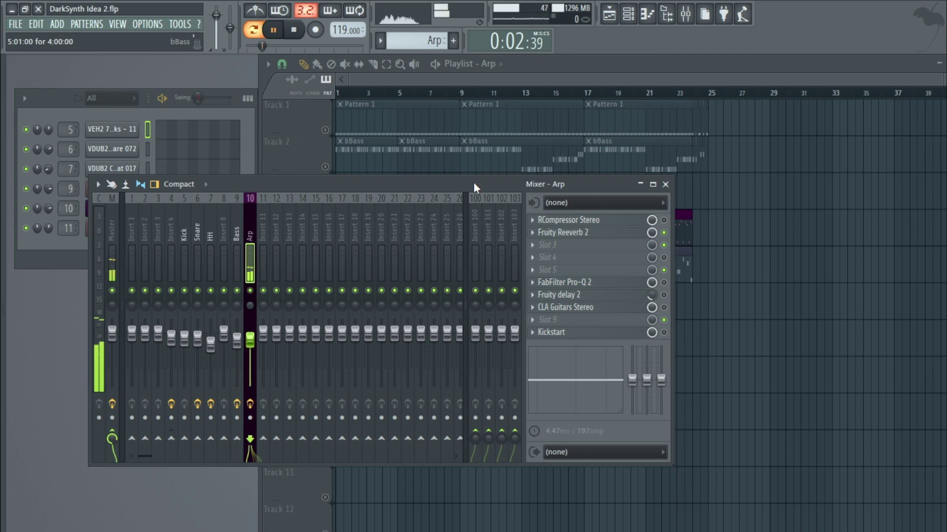
Step: Re-enable RCompressor Stereo and replay the Arp with compression ahead of the reverb
{"action": "left_click", "coordinate": [663, 220]}
{"action": "left_click", "coordinate": [294, 30]}
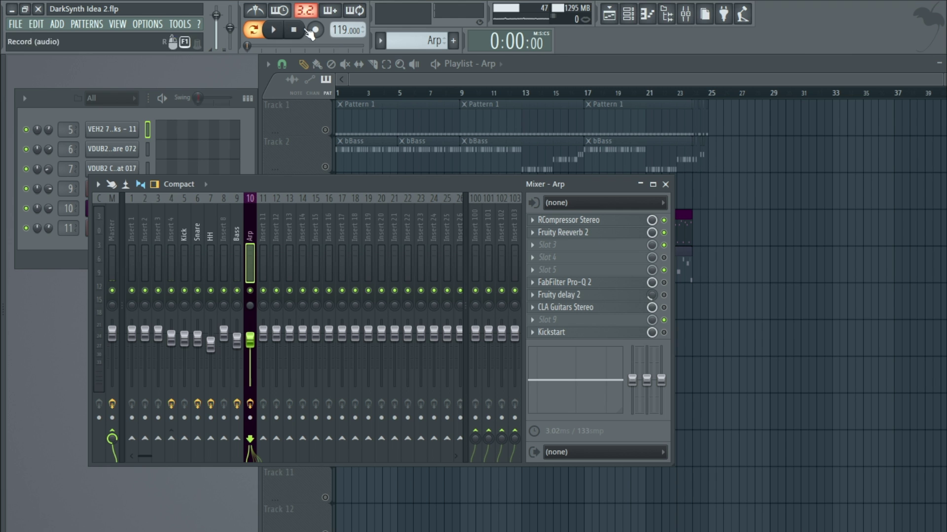
{"action": "left_click", "coordinate": [273, 29]}
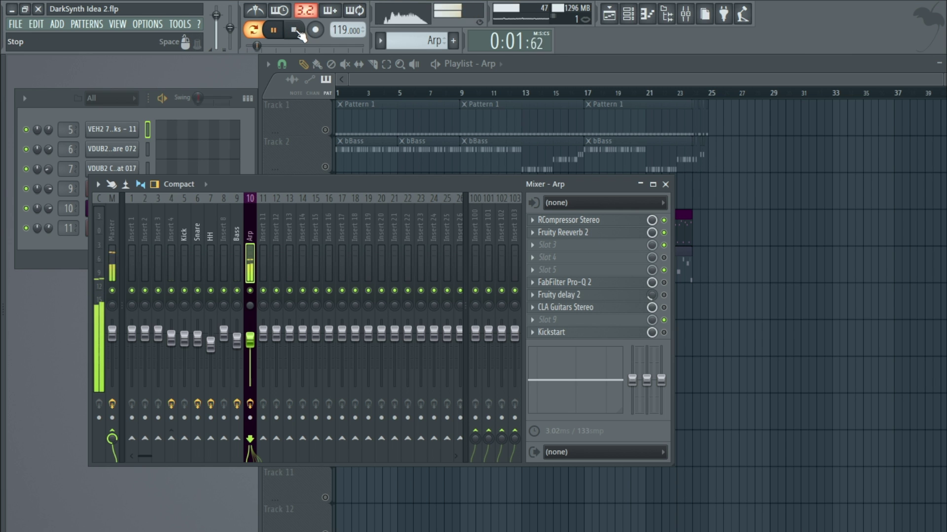
Step: Replay the Arp and move Fruity Reeverb 2 to slot 1 ahead of RCompressor Stereo during playback
{"action": "left_click", "coordinate": [295, 31]}
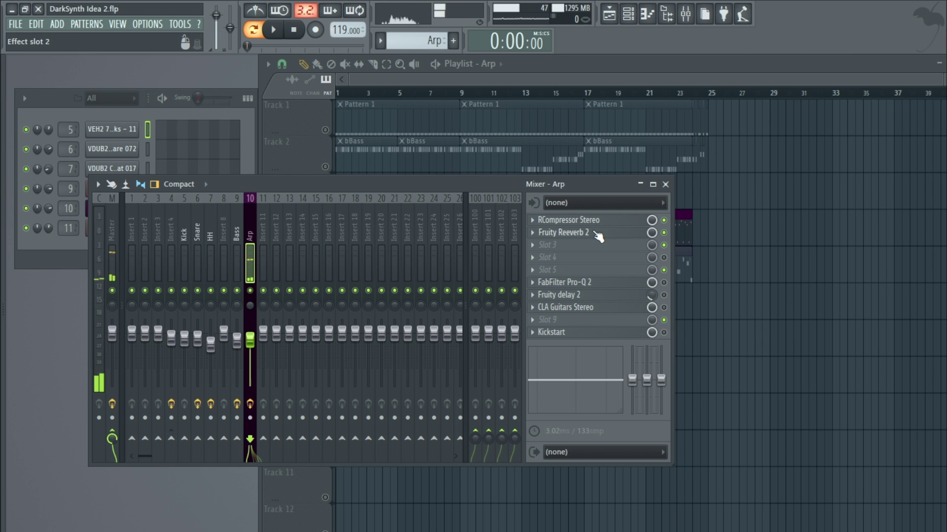
{"action": "left_click", "coordinate": [274, 31]}
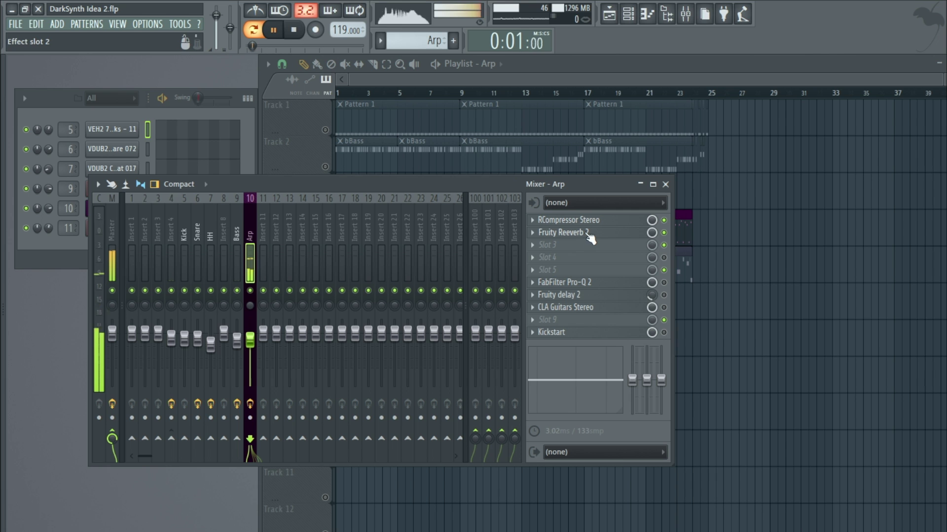
{"action": "left_click_drag", "start_coordinate": [598, 237], "coordinate": [600, 225]}
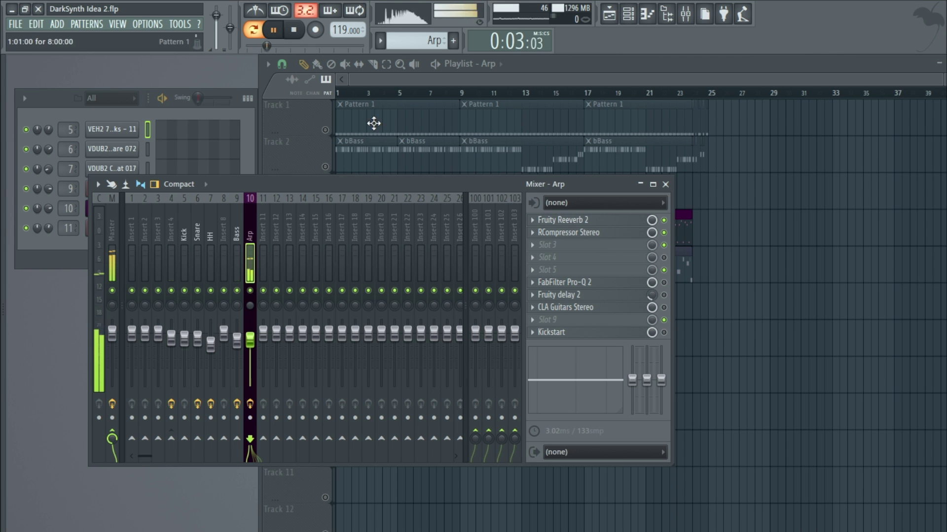
{"action": "key", "text": "space"}
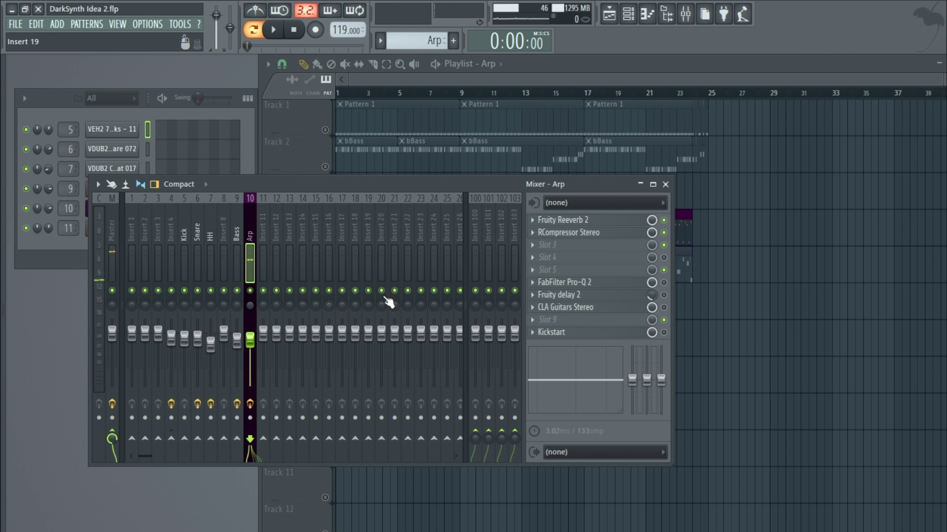
Step: Move Fruity Reeverb 2 down to slot 5 and remove RCompressor Stereo from slot 1 of the Arp insert
{"action": "left_click_drag", "start_coordinate": [469, 200], "coordinate": [500, 311]}
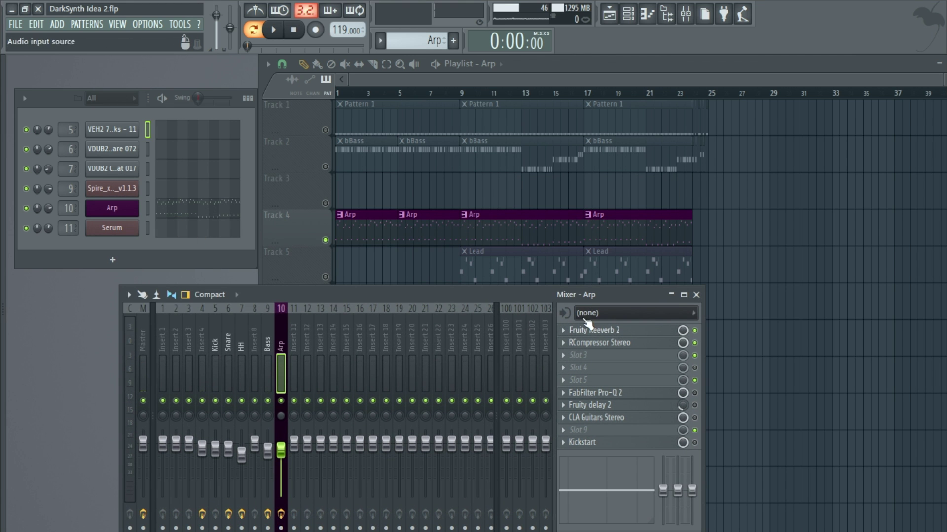
{"action": "left_click_drag", "start_coordinate": [501, 291], "coordinate": [475, 201]}
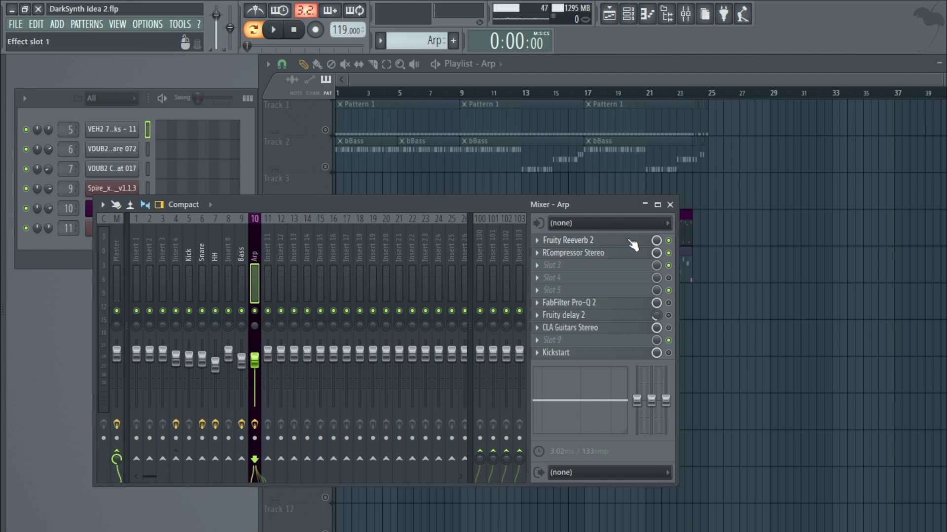
{"action": "left_click_drag", "start_coordinate": [577, 242], "coordinate": [582, 291]}
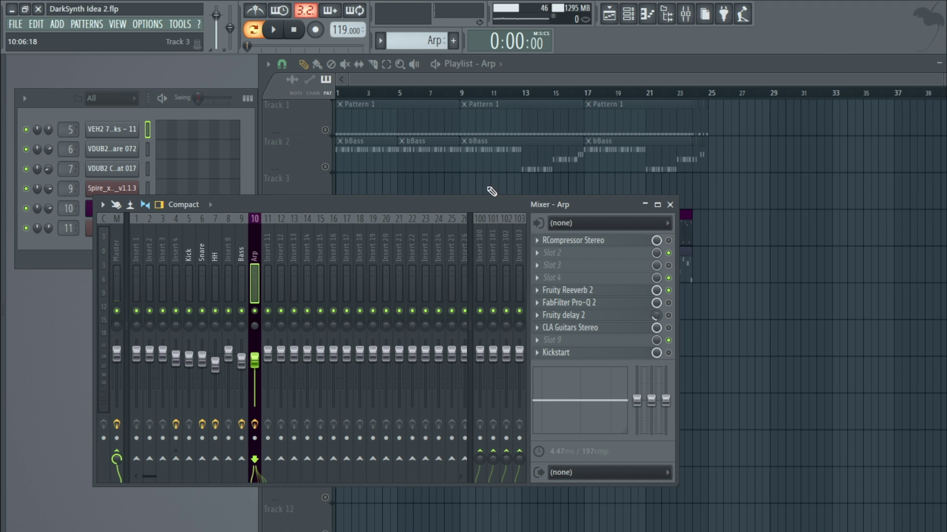
{"action": "left_click", "coordinate": [545, 245]}
{"action": "mouse_move", "coordinate": [564, 253]}
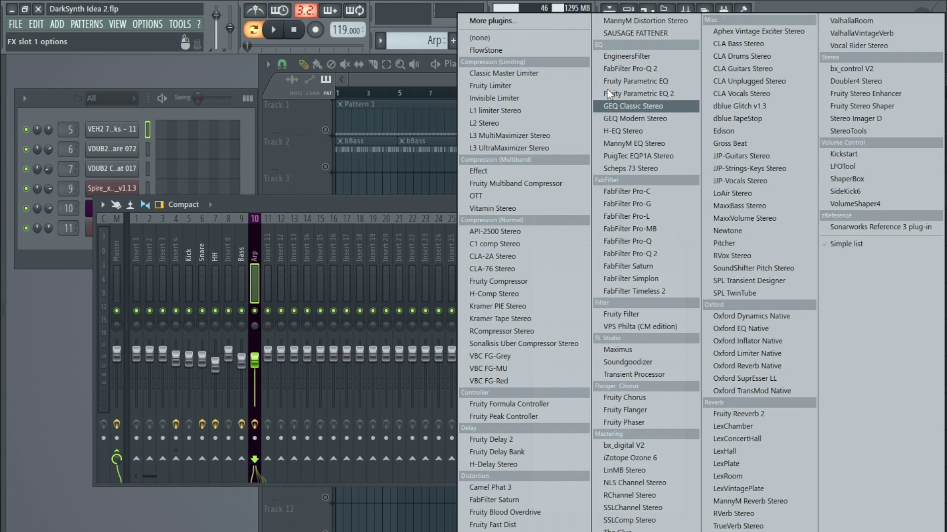
{"action": "left_click", "coordinate": [478, 42]}
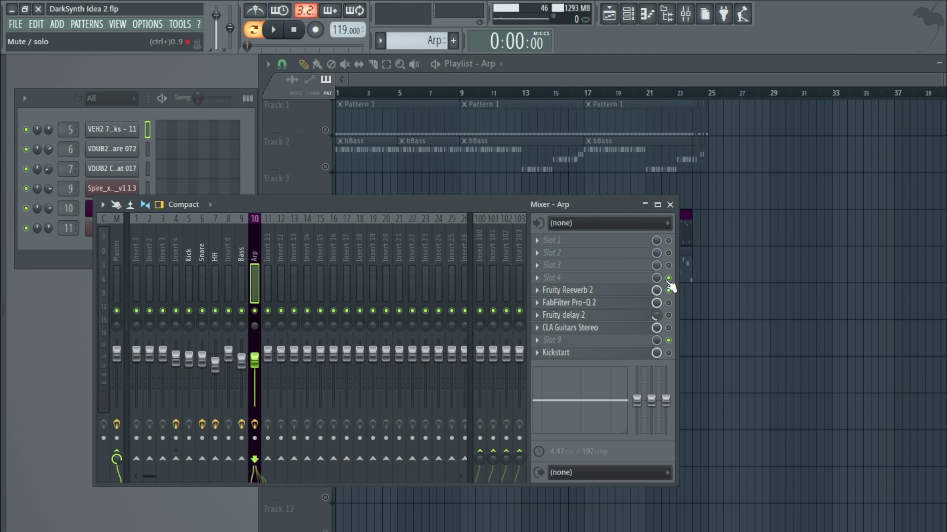
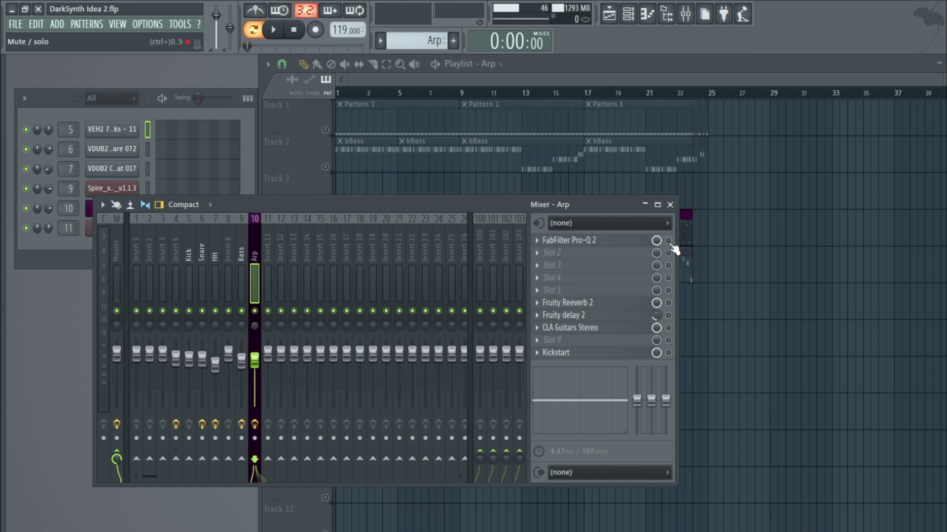
Step: View the FabFilter Pro-Q 2 curve in slot 1 and play the Arp with only the EQ enabled
{"action": "left_click", "coordinate": [612, 242]}
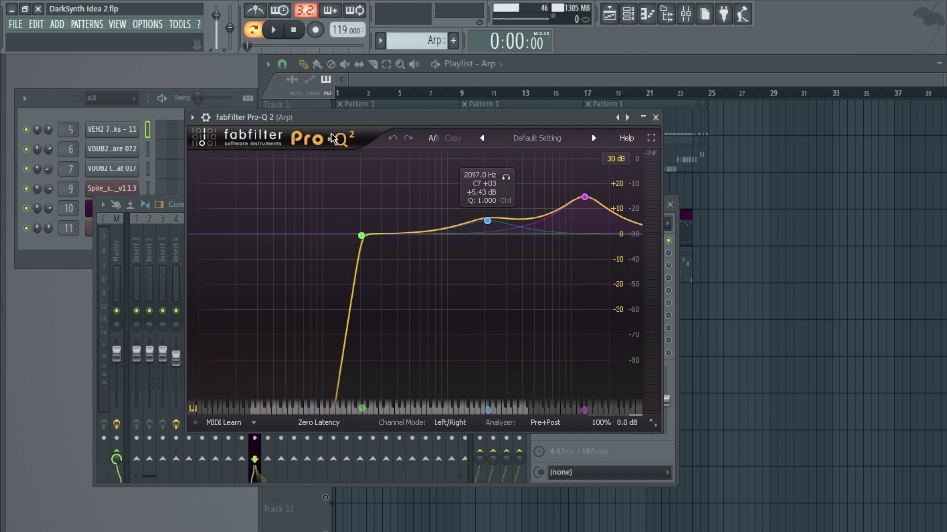
{"action": "left_click", "coordinate": [276, 34]}
{"action": "left_click", "coordinate": [656, 117]}
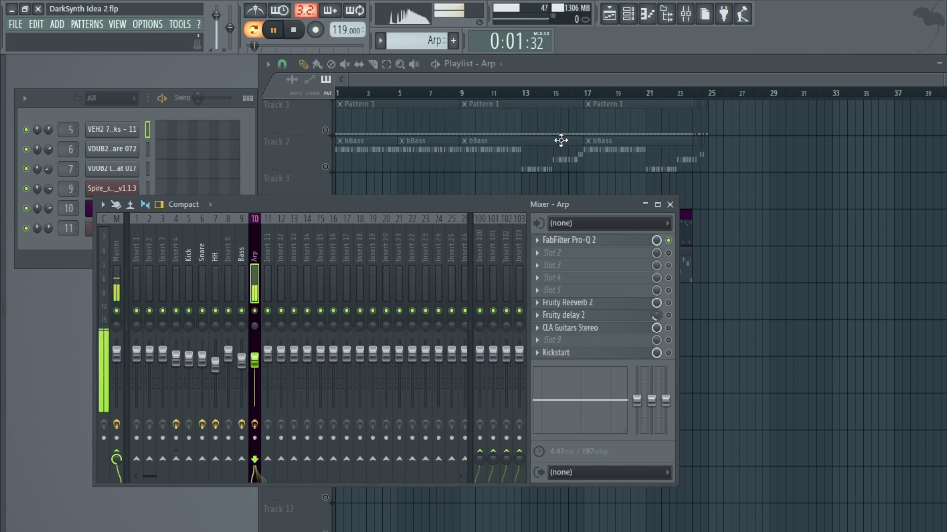
{"action": "left_click", "coordinate": [296, 31]}
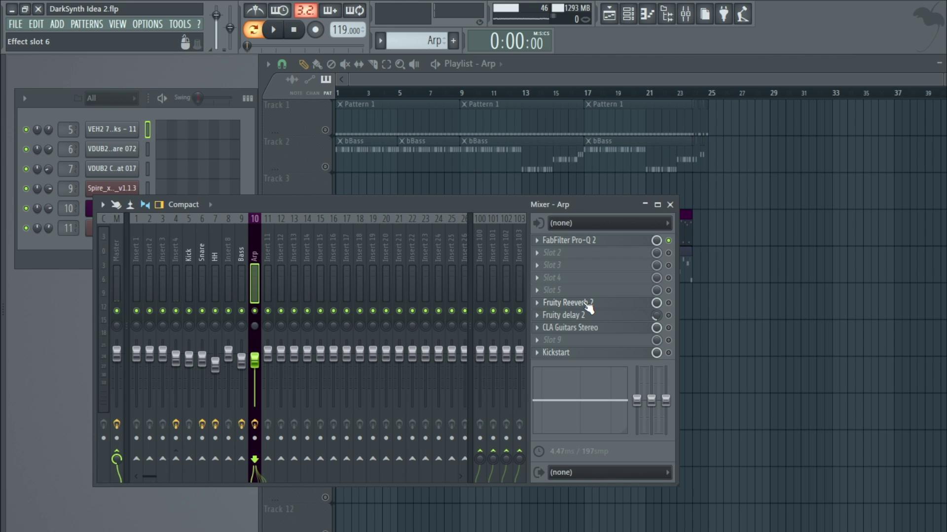
Step: Place Fruity delay 2 in slot 2 behind the EQ, enable it, and play the Arp with the reverb bypassed
{"action": "scroll", "coordinate": [589, 308], "scroll_direction": "up", "scroll_amount": 2}
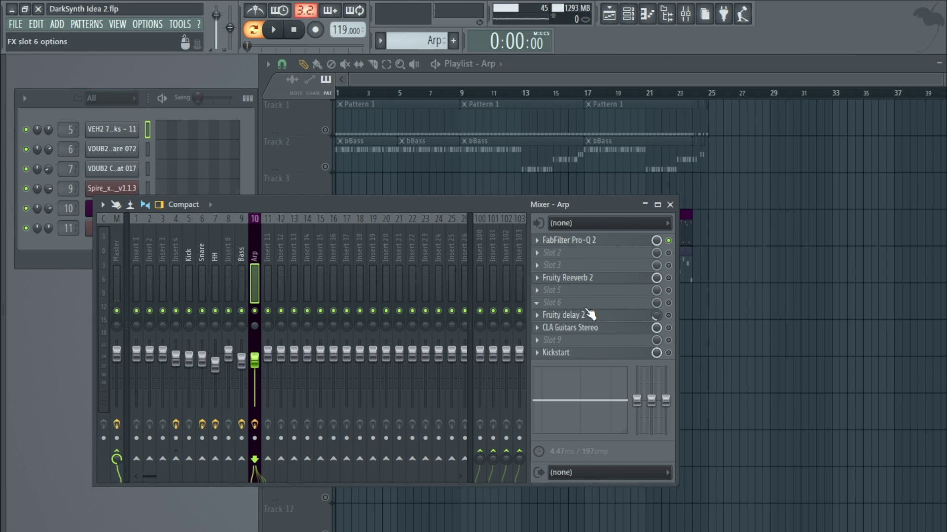
{"action": "left_click_drag", "start_coordinate": [592, 326], "coordinate": [592, 259]}
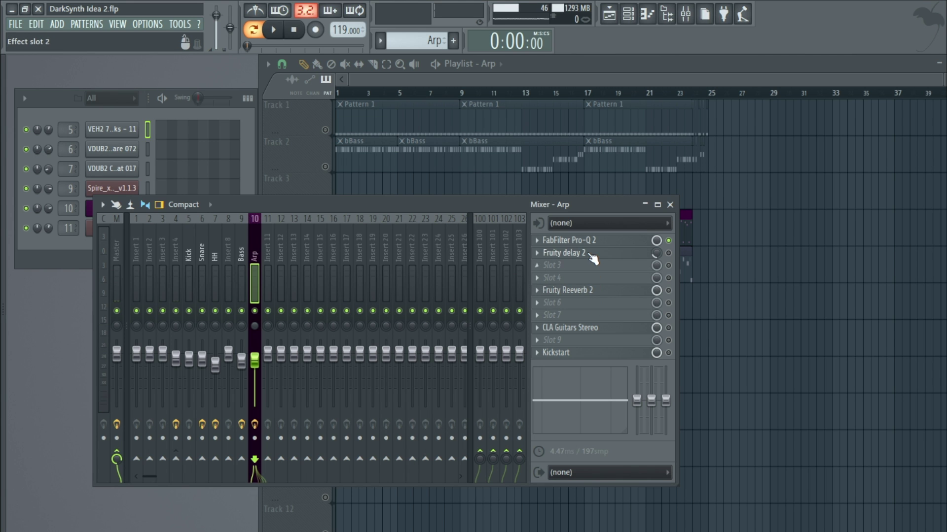
{"action": "left_click", "coordinate": [273, 29]}
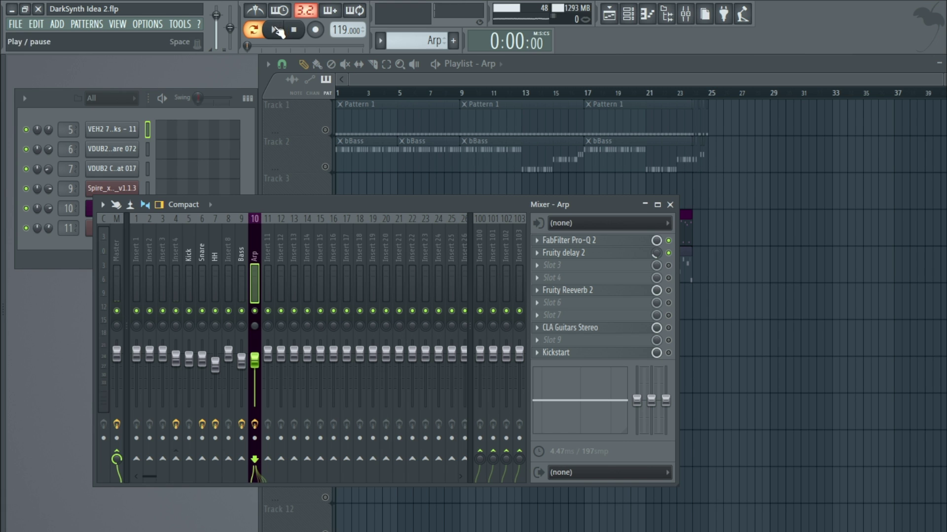
{"action": "left_click", "coordinate": [304, 31]}
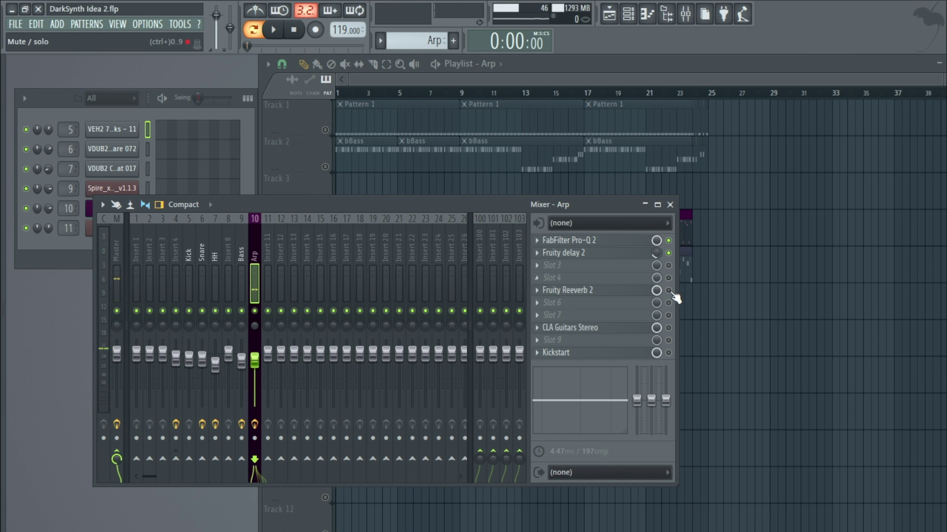
Step: Move Fruity Reeverb 2 to slot 3 behind the delay, enable it, and play the Arp
{"action": "left_click_drag", "start_coordinate": [612, 290], "coordinate": [612, 267]}
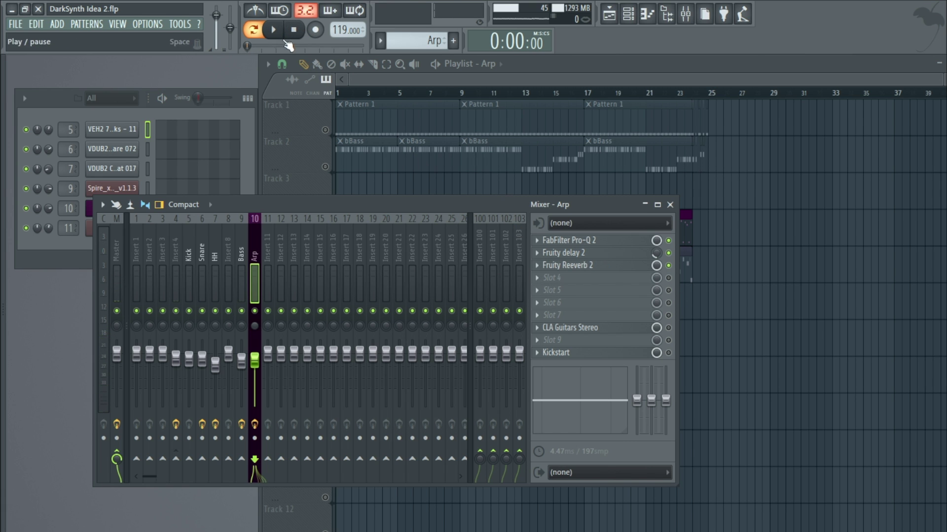
{"action": "left_click", "coordinate": [273, 30]}
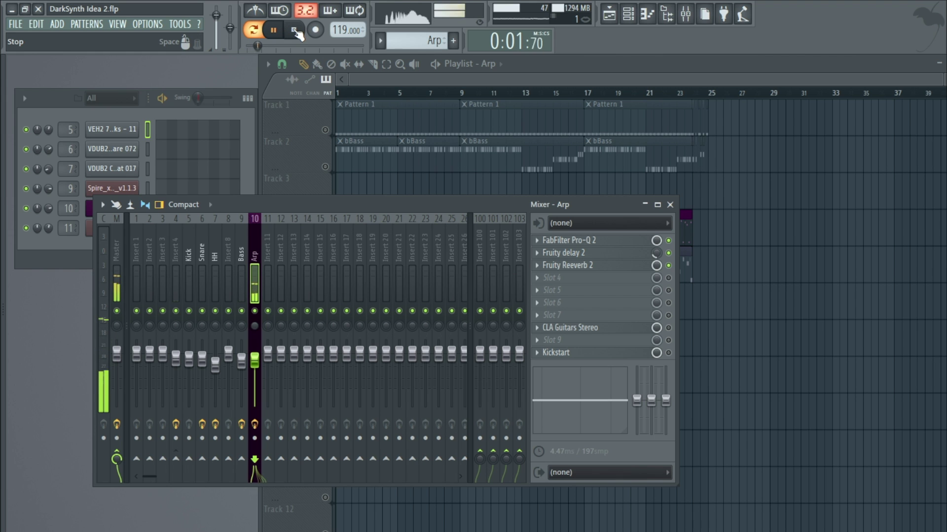
{"action": "left_click", "coordinate": [294, 31]}
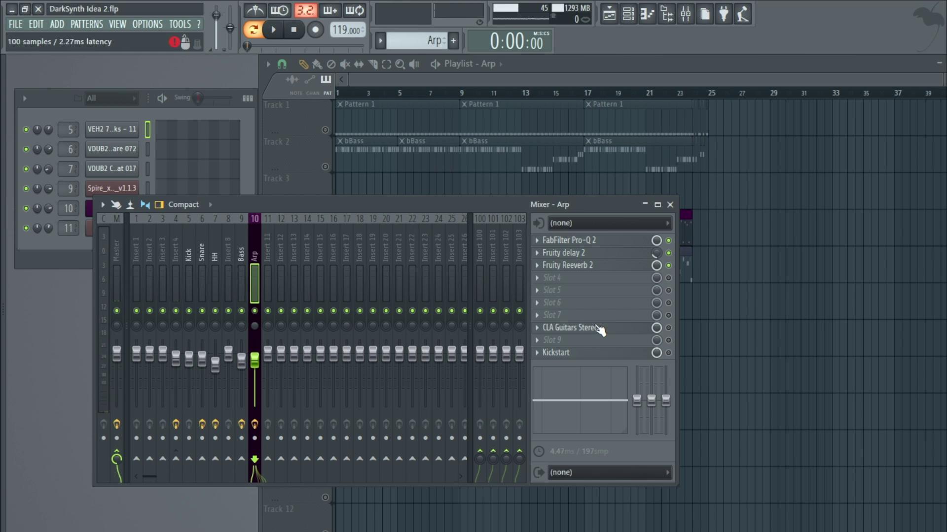
Step: Move CLA Guitars Stereo up to slot 4 behind the reverb and view its settings
{"action": "left_click_drag", "start_coordinate": [641, 328], "coordinate": [610, 285]}
{"action": "left_click", "coordinate": [603, 279]}
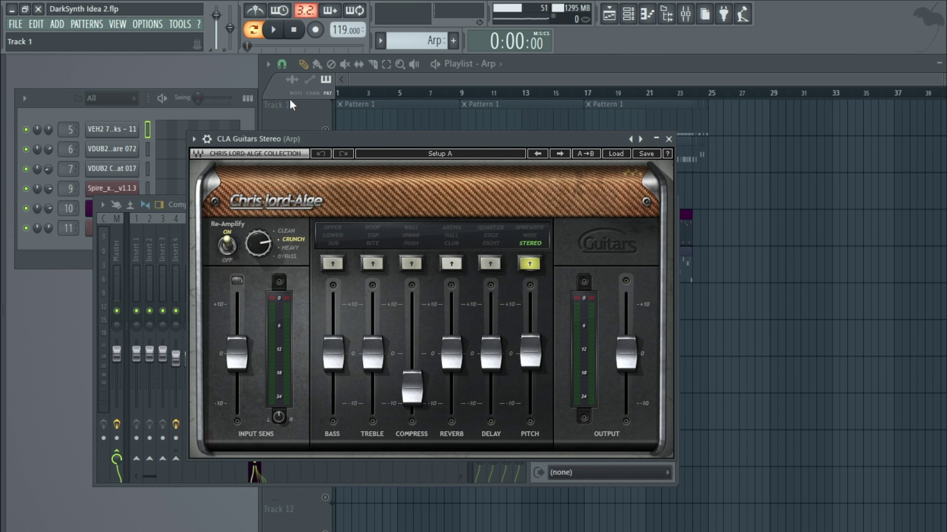
{"action": "left_click", "coordinate": [668, 139]}
Step: Move Fruity Reeverb 2 to slot 6 with CLA Guitars Stereo in slot 3, and start playing the Arp
{"action": "left_click_drag", "start_coordinate": [598, 266], "coordinate": [600, 304]}
{"action": "left_click", "coordinate": [598, 266]}
{"action": "left_click", "coordinate": [273, 30]}
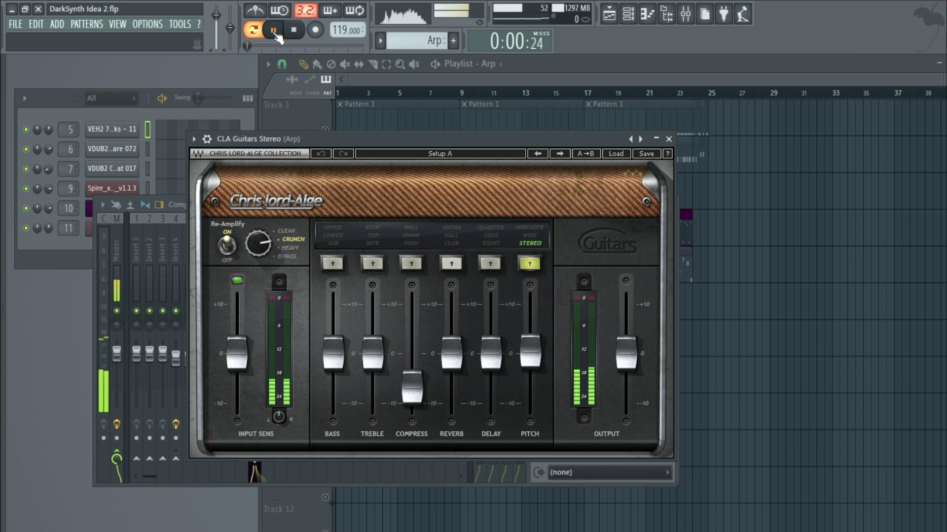
{"action": "left_click", "coordinate": [669, 139]}
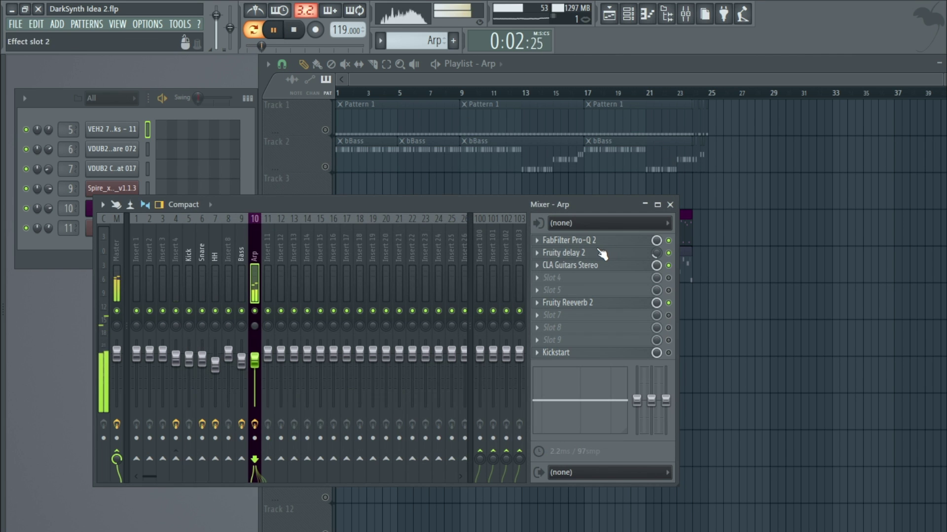
Step: Move Fruity delay 2 to slot 5 behind CLA Guitars Stereo and play the Arp with distortion ahead of delay and reverb
{"action": "left_click_drag", "start_coordinate": [595, 256], "coordinate": [598, 277]}
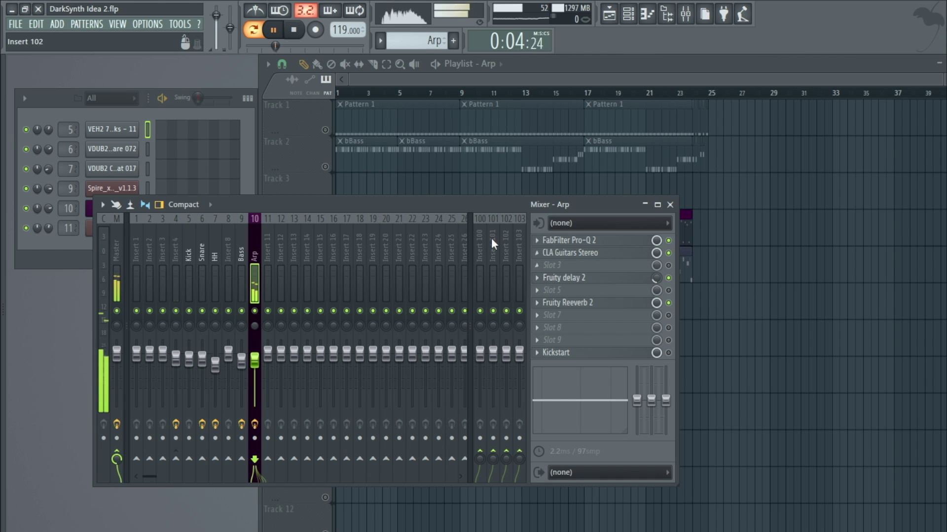
{"action": "left_click_drag", "start_coordinate": [602, 281], "coordinate": [602, 292]}
{"action": "key", "text": "space"}
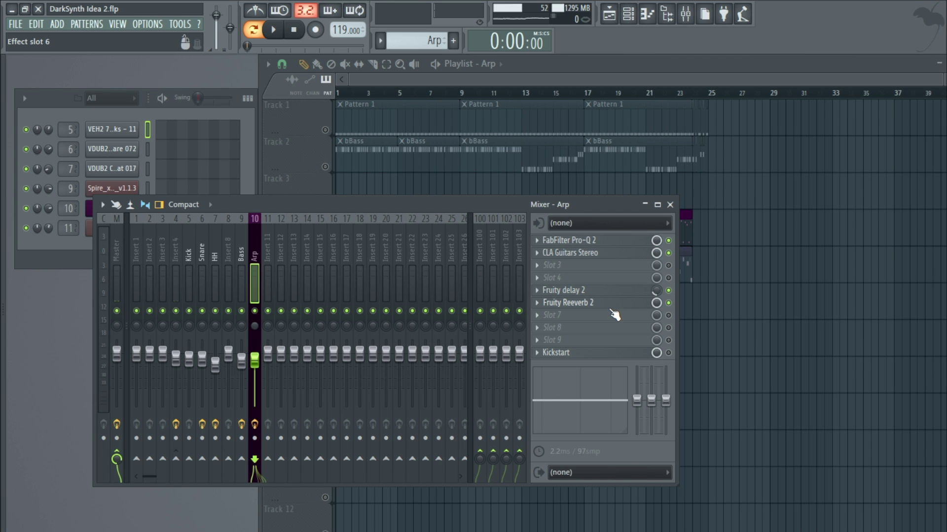
{"action": "left_click", "coordinate": [273, 30]}
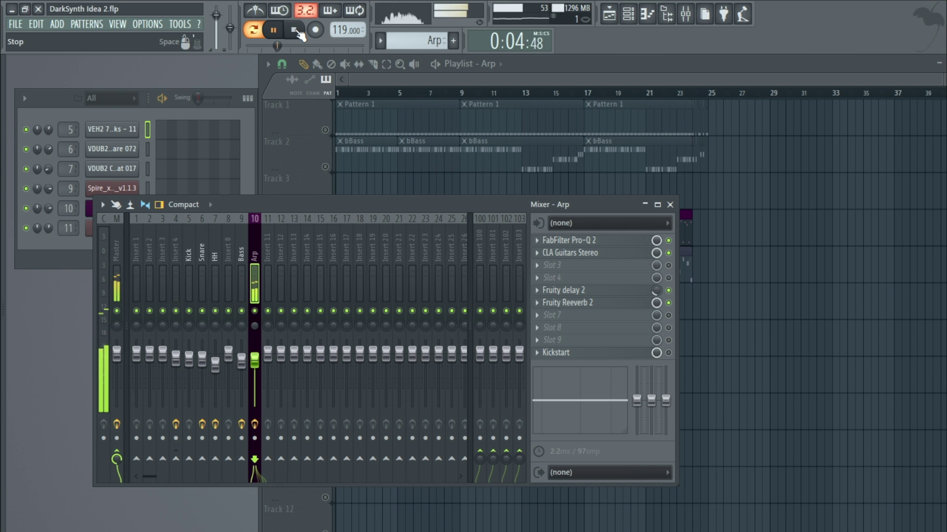
{"action": "left_click", "coordinate": [296, 31]}
Step: Place Fruity delay 2 in slot 2 and Fruity Reeverb 2 in slot 3 ahead of CLA Guitars Stereo, and play the Arp
{"action": "left_click_drag", "start_coordinate": [590, 296], "coordinate": [590, 252]}
{"action": "left_click_drag", "start_coordinate": [589, 308], "coordinate": [589, 267]}
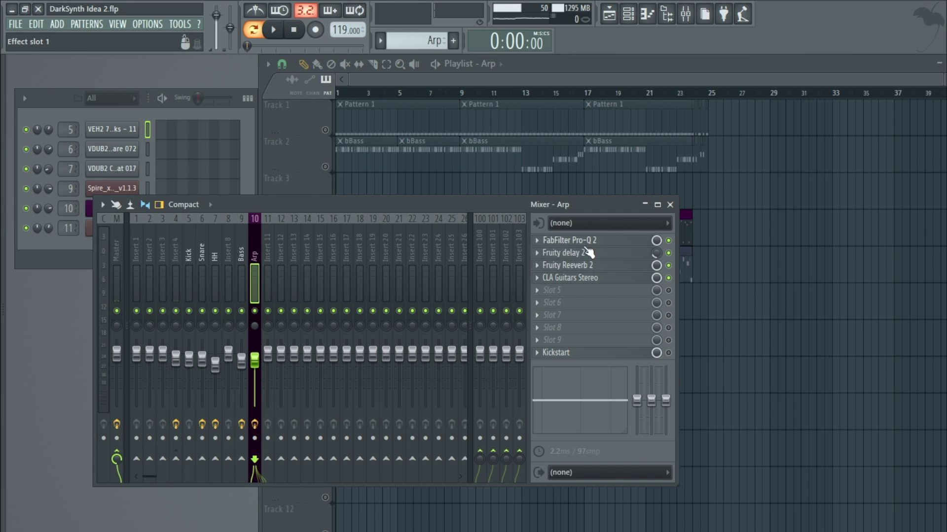
{"action": "left_click", "coordinate": [273, 30]}
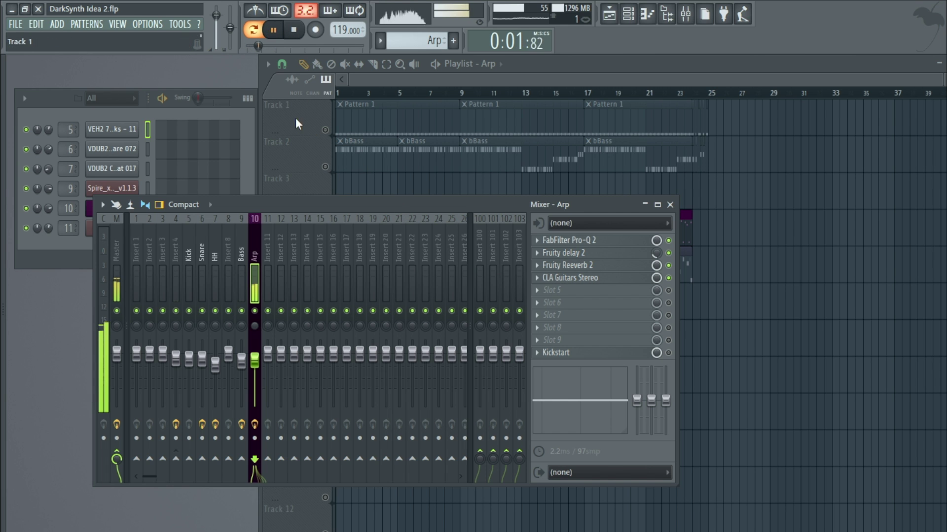
{"action": "left_click", "coordinate": [296, 30]}
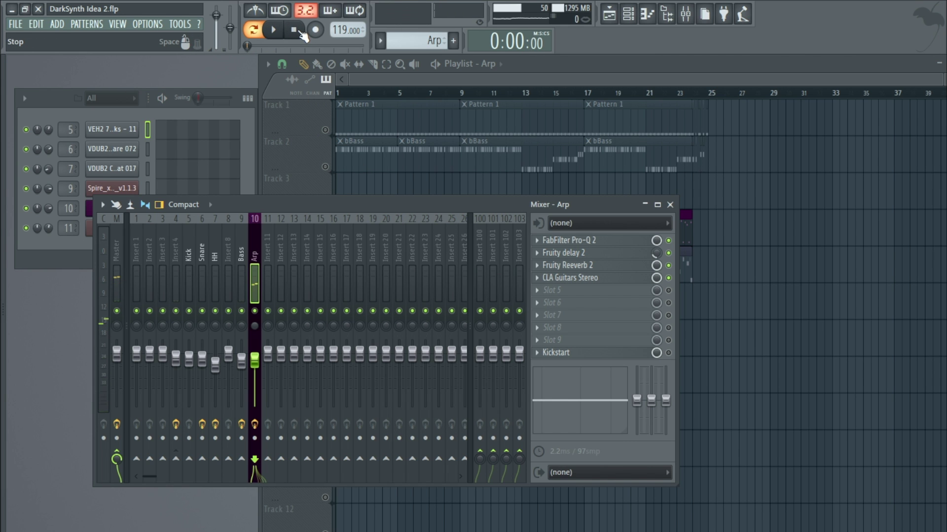
{"action": "left_click", "coordinate": [273, 29]}
{"action": "mouse_move", "coordinate": [590, 268]}
{"action": "left_mouse_down"}
{"action": "mouse_move", "coordinate": [593, 292]}
{"action": "mouse_move", "coordinate": [595, 271]}
{"action": "left_mouse_up"}
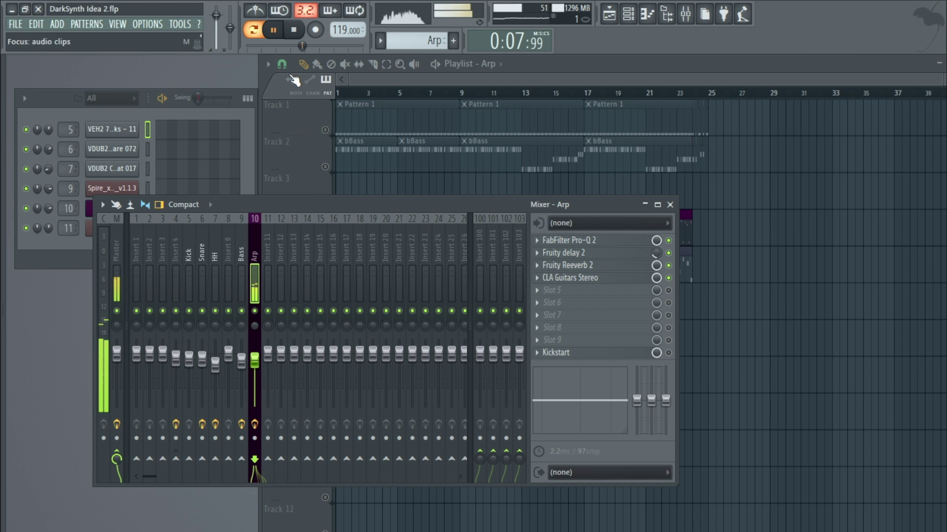
{"action": "left_click", "coordinate": [295, 31]}
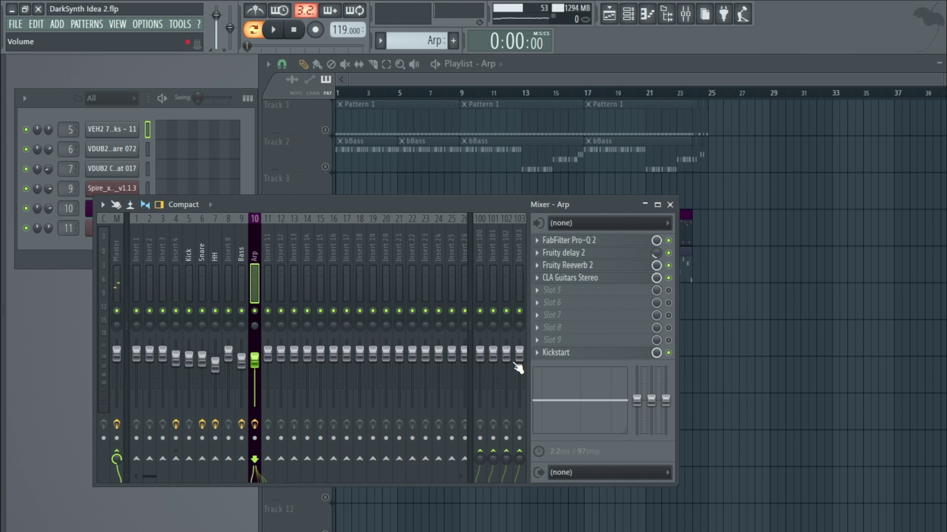
Step: Move the enabled Kickstart up to slot 6 behind CLA Guitars Stereo and play the Arp
{"action": "left_click_drag", "start_coordinate": [598, 345], "coordinate": [598, 308]}
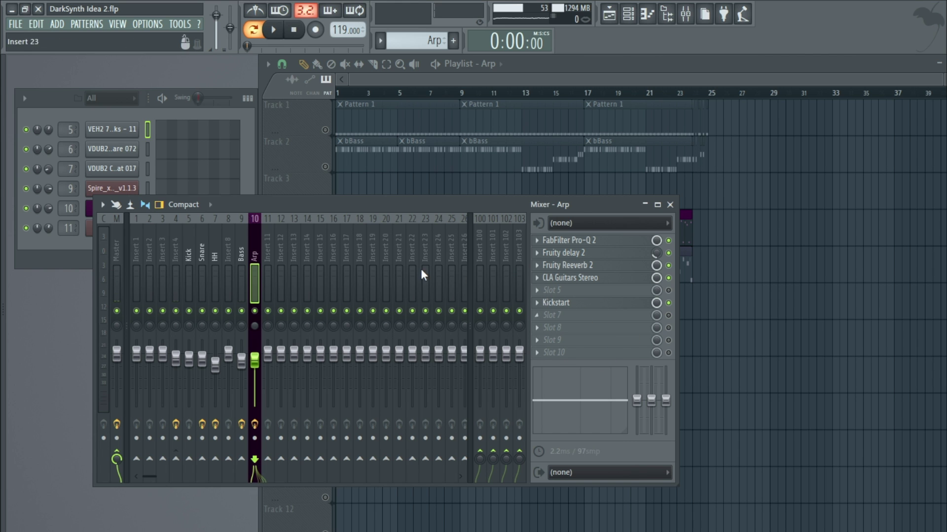
{"action": "left_click", "coordinate": [272, 29]}
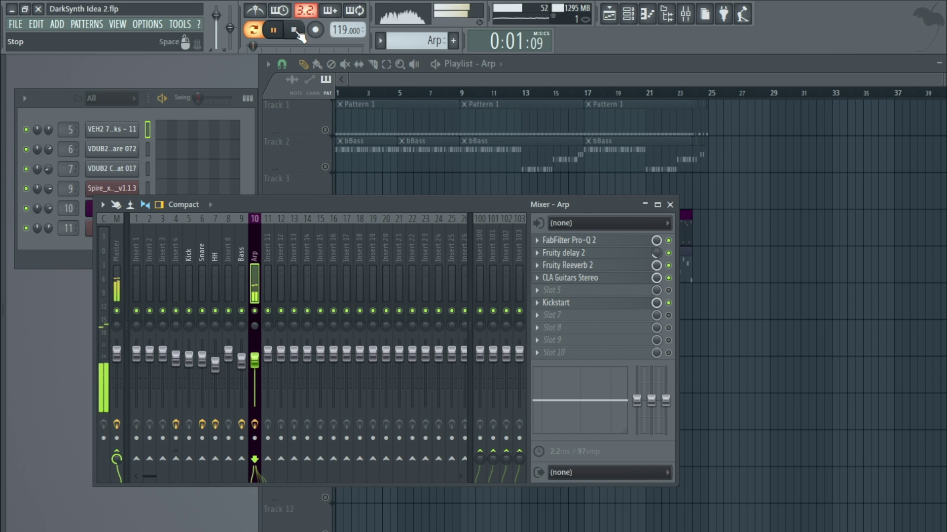
{"action": "left_click", "coordinate": [294, 31]}
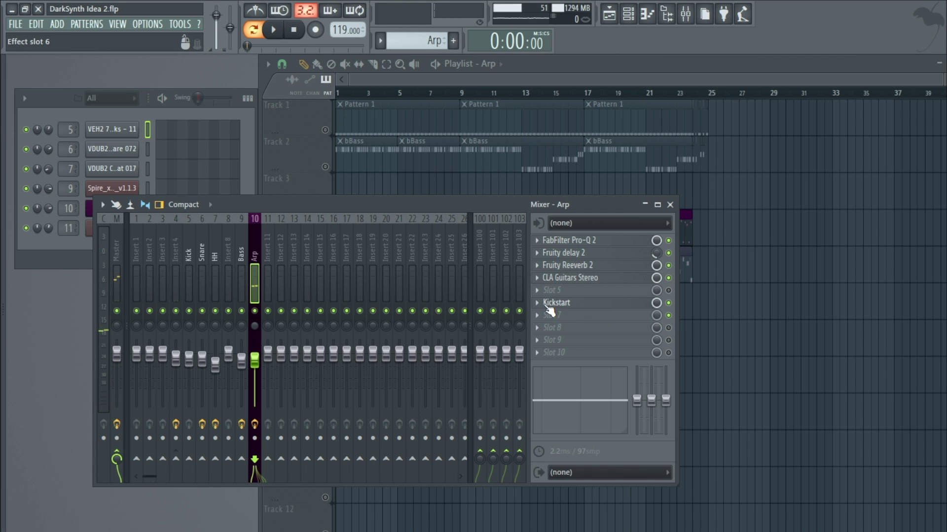
Step: Load RCompressor Stereo into slot 7 behind Kickstart on the Arp insert and apply its Elec Guitar preset
{"action": "left_click", "coordinate": [537, 316]}
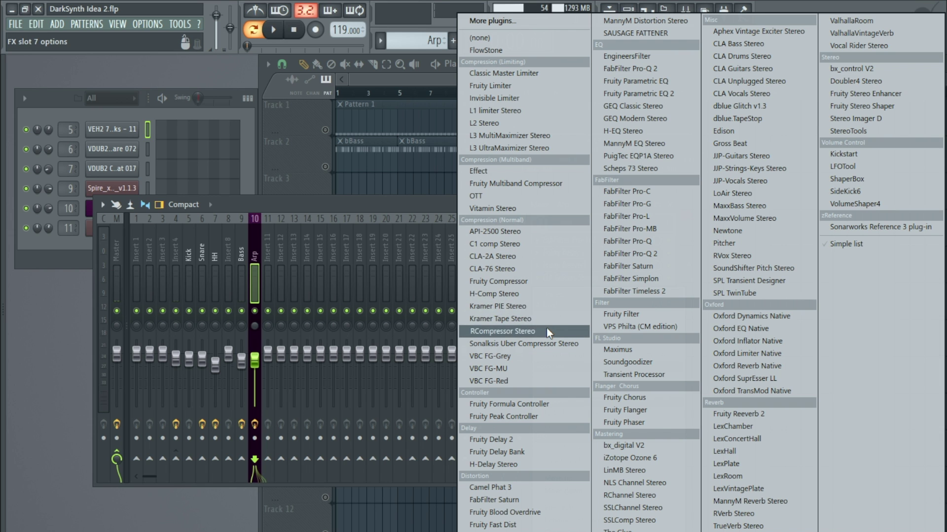
{"action": "left_click", "coordinate": [546, 332]}
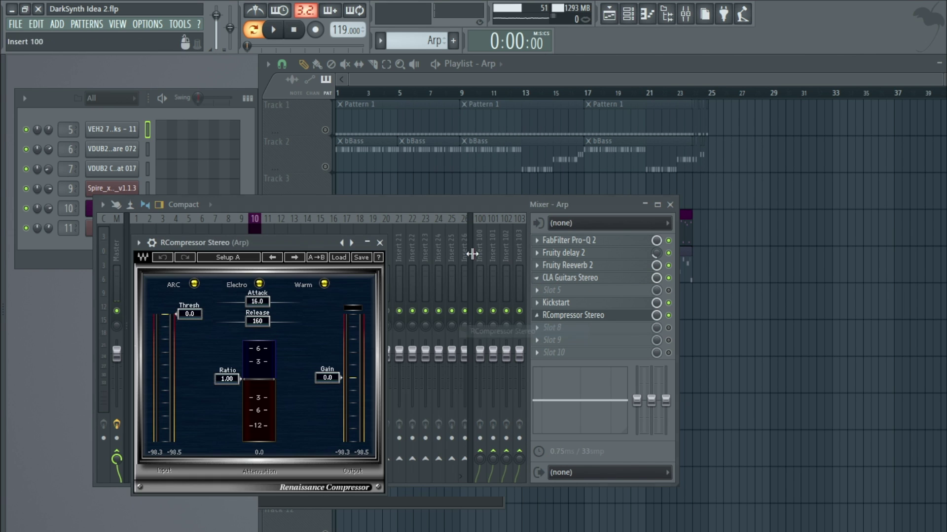
{"action": "left_click_drag", "start_coordinate": [302, 243], "coordinate": [393, 166]}
{"action": "left_click", "coordinate": [428, 180]}
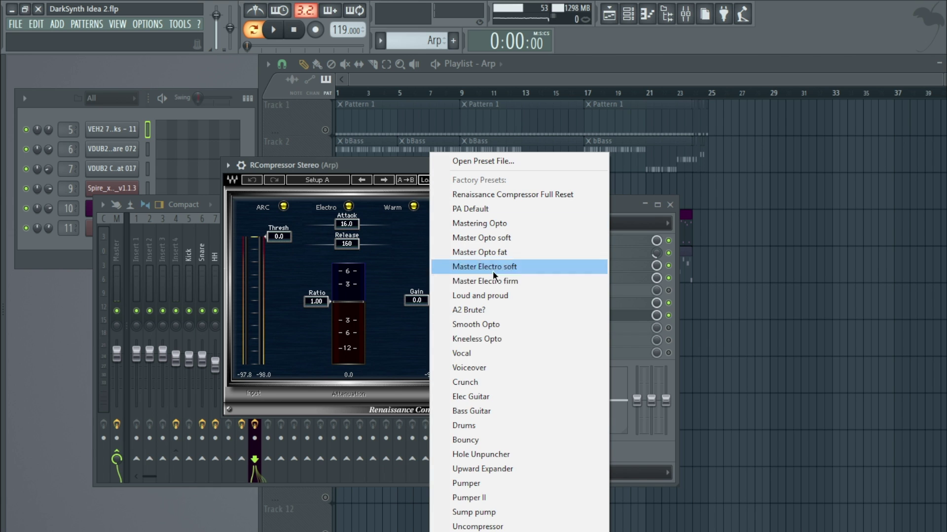
{"action": "left_click", "coordinate": [513, 398]}
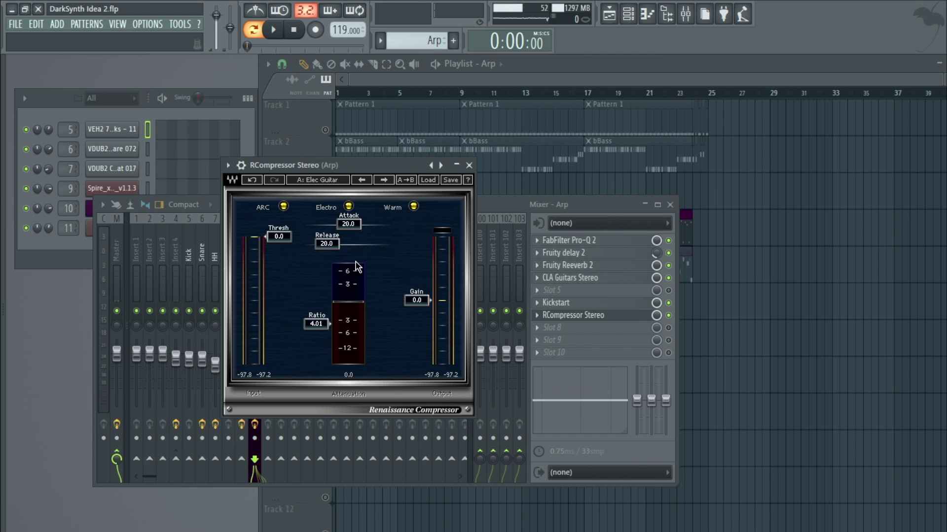
Step: Play the Arp and set RCompressor's threshold to -18.5 and its gain to 1.0
{"action": "left_click", "coordinate": [273, 30]}
{"action": "left_click_drag", "start_coordinate": [278, 237], "coordinate": [279, 276]}
{"action": "left_click_drag", "start_coordinate": [416, 300], "coordinate": [416, 297]}
Step: Bypass and re-enable RCompressor Stereo during playback to compare the Arp's sound, ending with playback stopped
{"action": "left_click", "coordinate": [668, 315]}
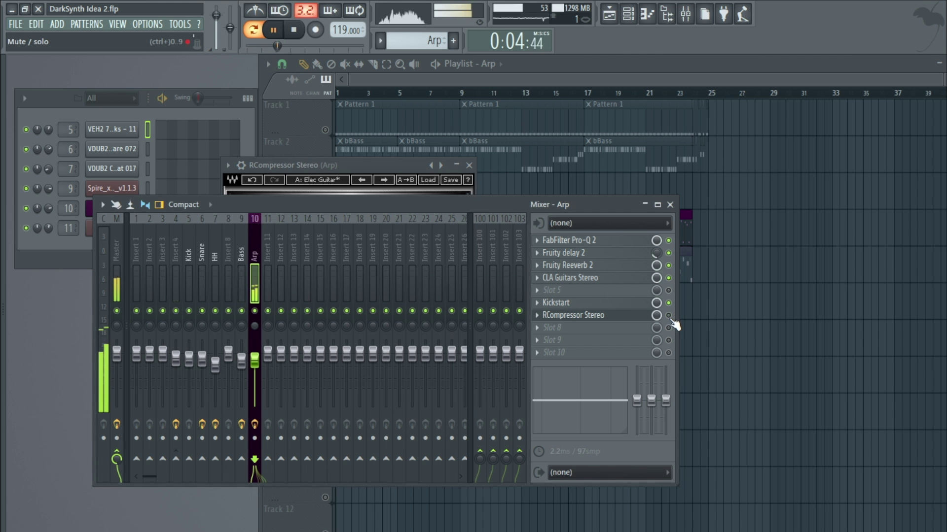
{"action": "left_click", "coordinate": [669, 316]}
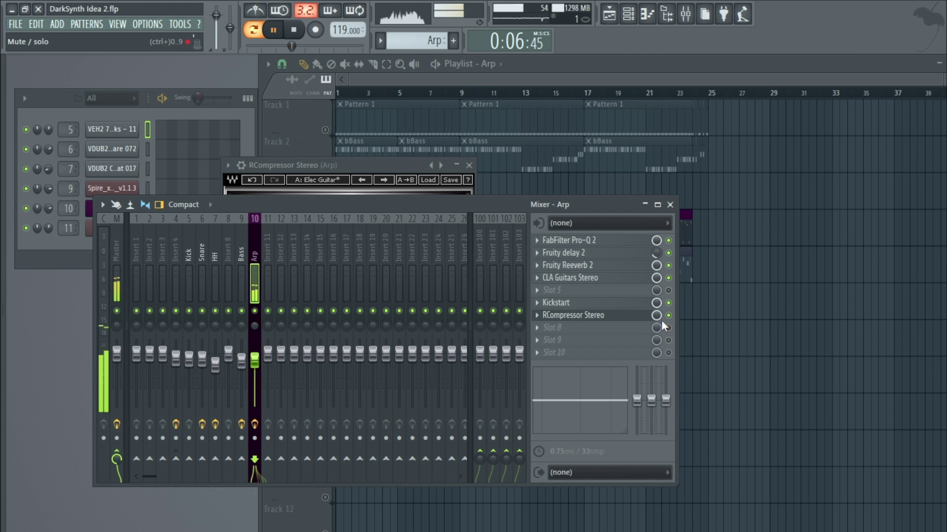
{"action": "left_click", "coordinate": [305, 31]}
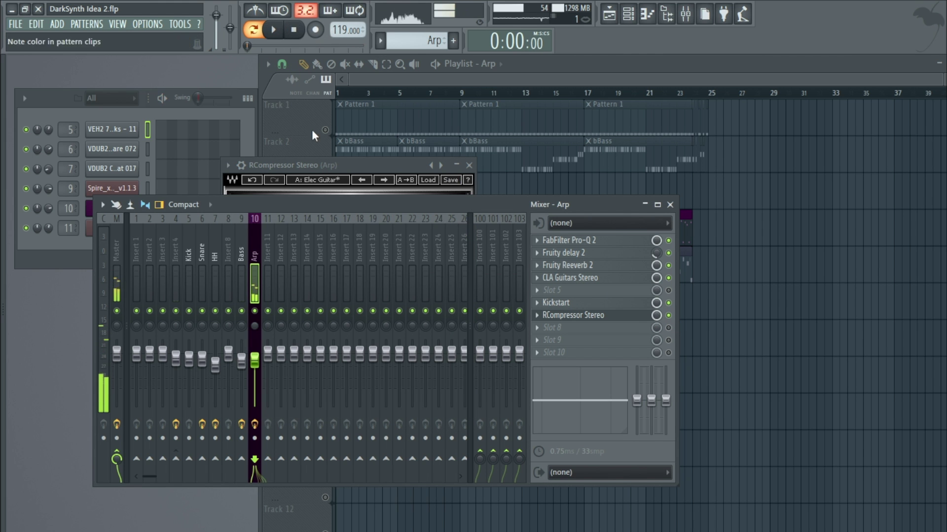
Step: Examine the RCompressor settings and Kickstart's volume curve to see how the two effects interact, and close both plugin windows
{"action": "left_click", "coordinate": [587, 318]}
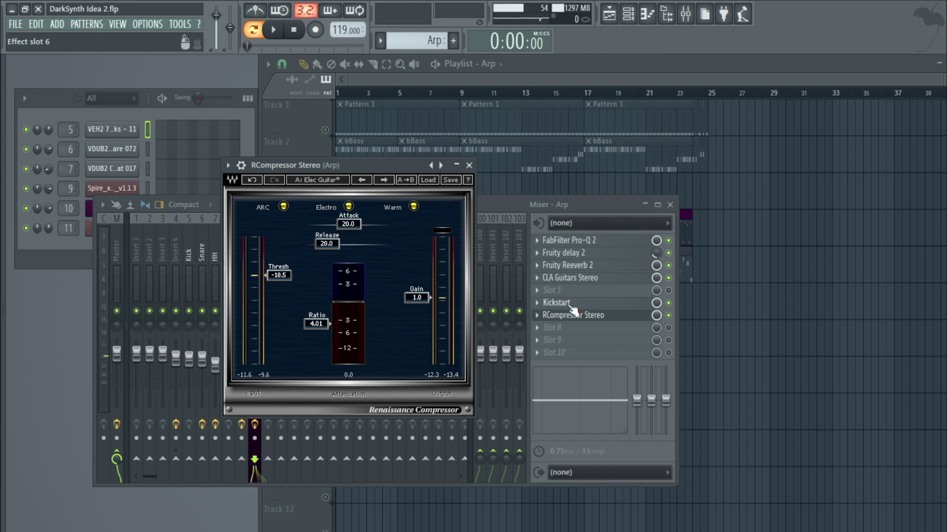
{"action": "left_click_drag", "start_coordinate": [568, 310], "coordinate": [565, 306]}
{"action": "left_click", "coordinate": [590, 314]}
{"action": "left_click_drag", "start_coordinate": [590, 314], "coordinate": [493, 320]}
{"action": "left_click", "coordinate": [587, 304]}
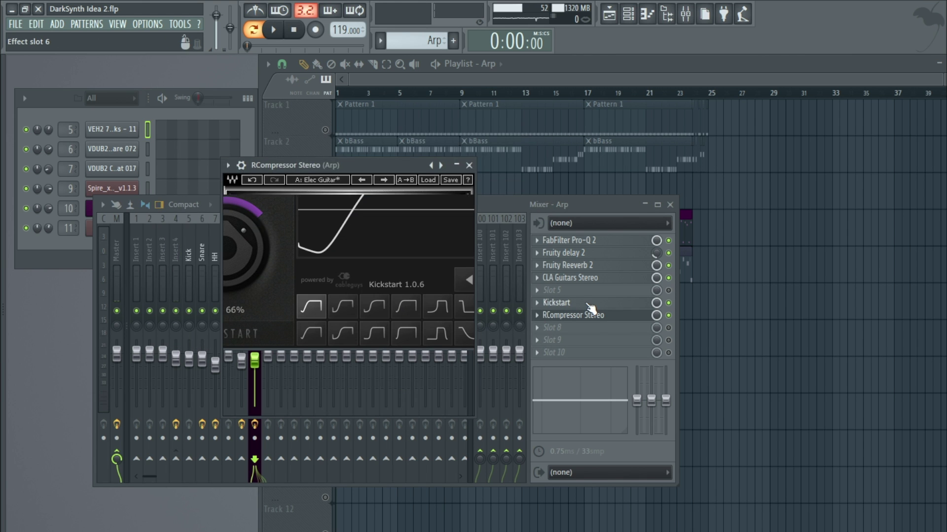
{"action": "left_click", "coordinate": [542, 137]}
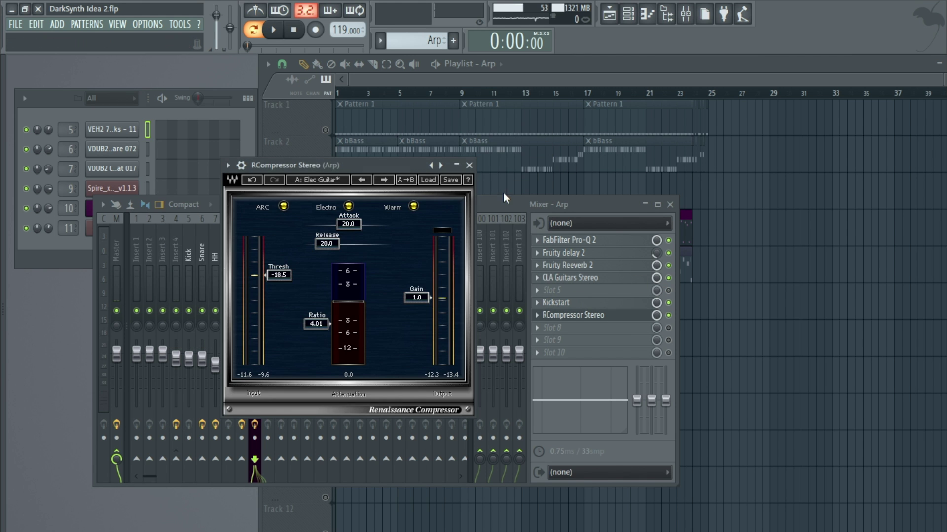
{"action": "left_click", "coordinate": [469, 166]}
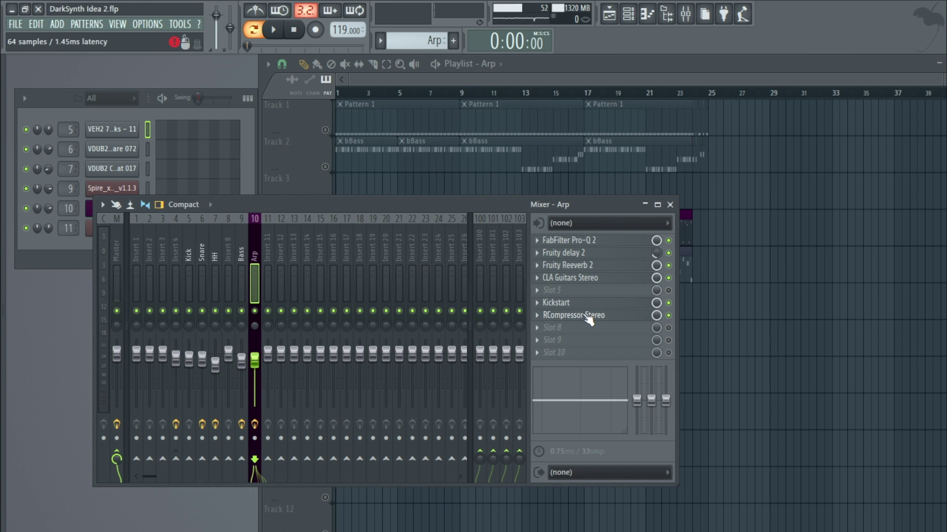
{"action": "left_click", "coordinate": [588, 304]}
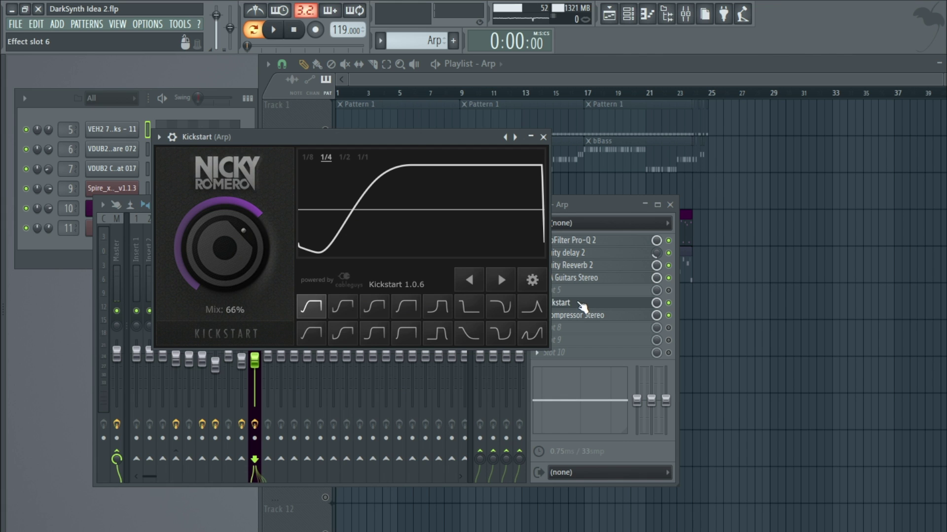
{"action": "left_click_drag", "start_coordinate": [419, 137], "coordinate": [328, 174]}
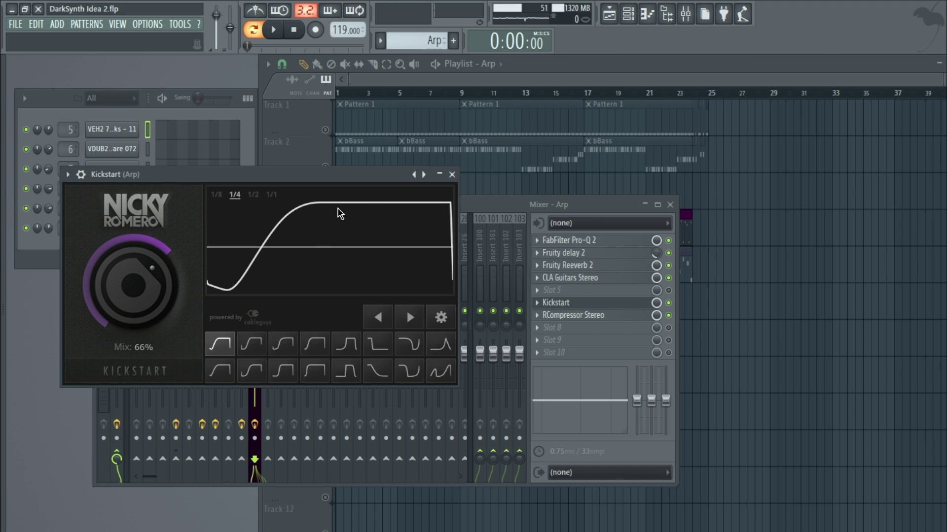
{"action": "left_click", "coordinate": [452, 175]}
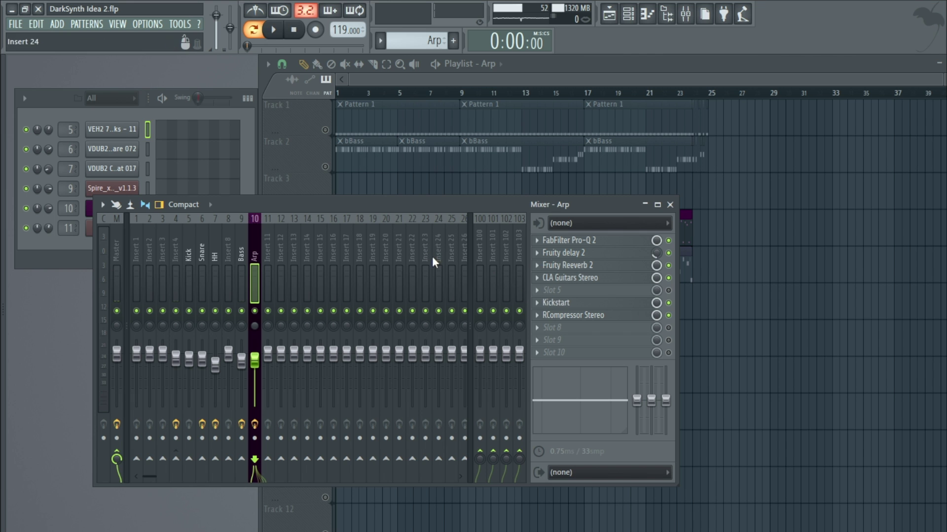
Step: Play the Arp, remove RCompressor Stereo from slot 7 of its insert, and stop playback
{"action": "left_click", "coordinate": [274, 39]}
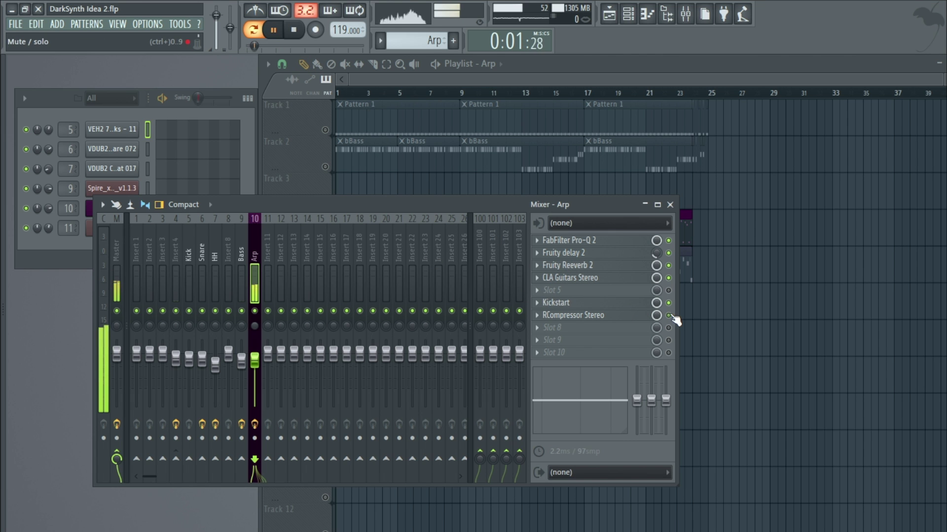
{"action": "left_click", "coordinate": [536, 316]}
{"action": "mouse_move", "coordinate": [603, 297]}
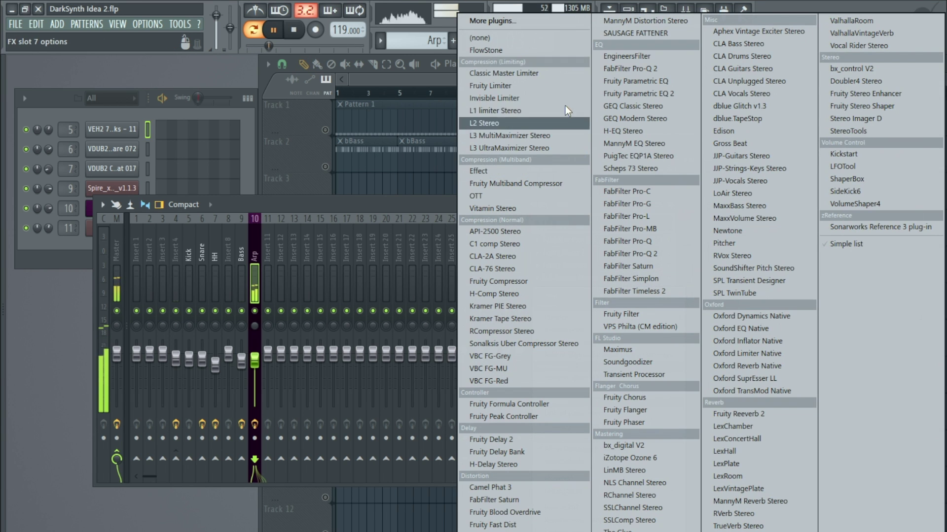
{"action": "key", "text": "Escape"}
{"action": "key", "text": "space"}
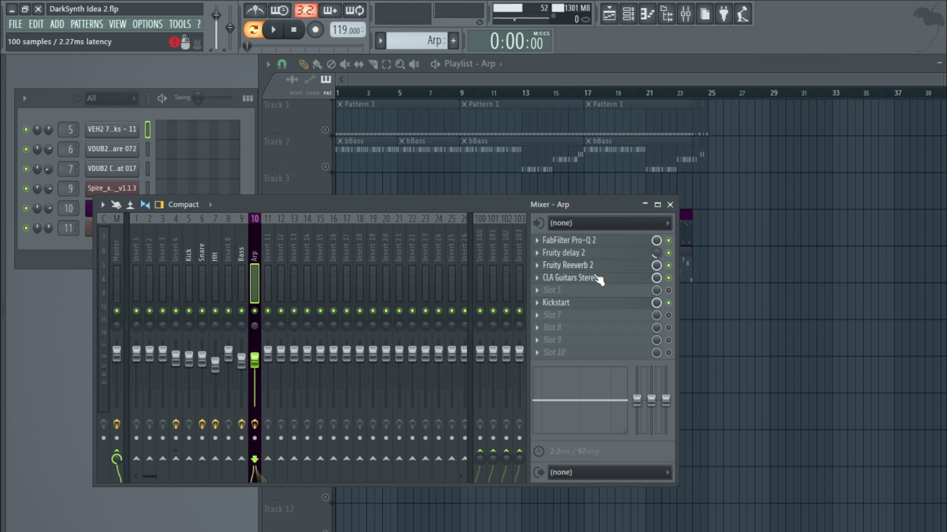
Step: Play the Arp without the compressor, unsolo the playlist tracks and play the full arrangement in song mode
{"action": "key", "text": "space"}
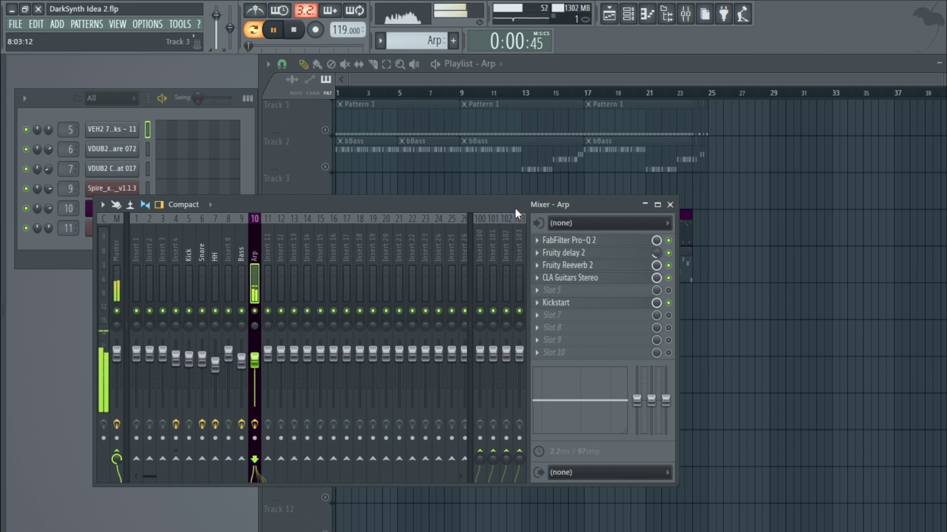
{"action": "mouse_move", "coordinate": [598, 277]}
{"action": "left_mouse_down"}
{"action": "mouse_move", "coordinate": [597, 249]}
{"action": "mouse_move", "coordinate": [599, 282]}
{"action": "left_mouse_up"}
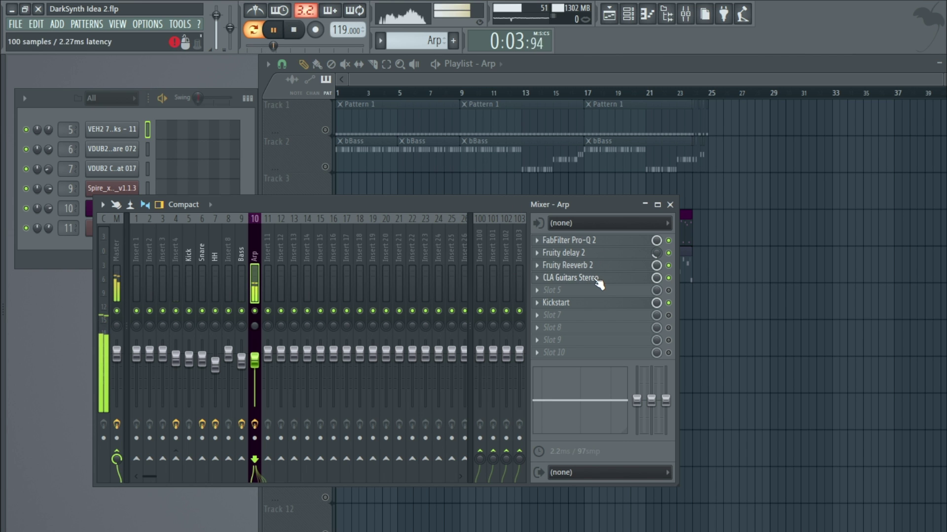
{"action": "left_click", "coordinate": [669, 204]}
{"action": "right_click", "coordinate": [325, 130]}
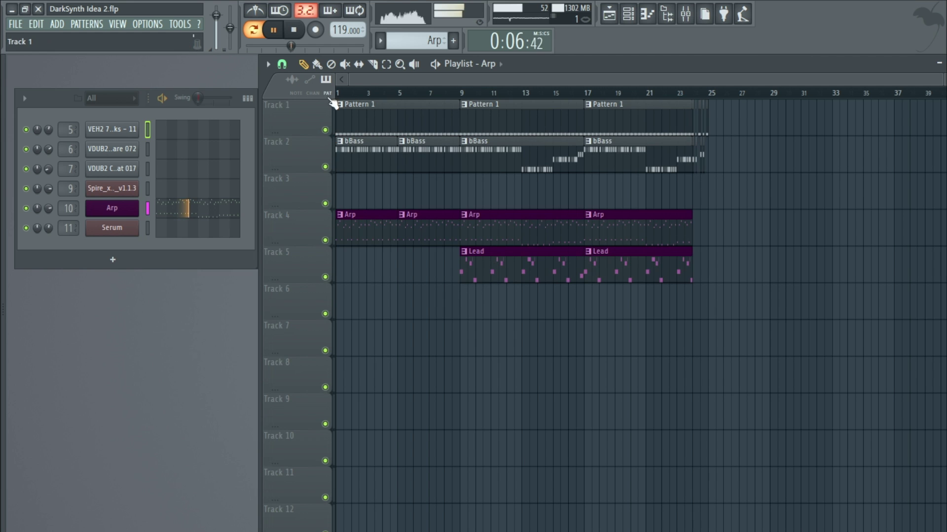
{"action": "left_click", "coordinate": [253, 31]}
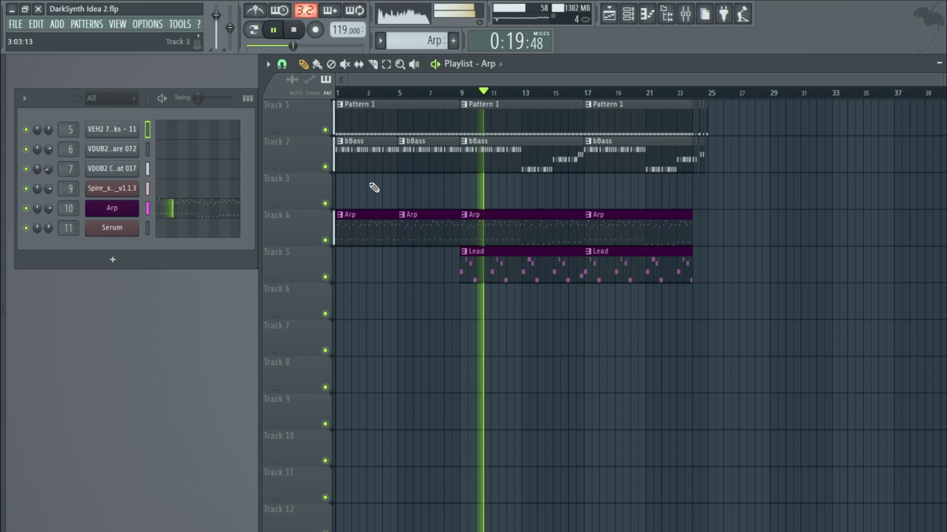
{"action": "left_click", "coordinate": [297, 31]}
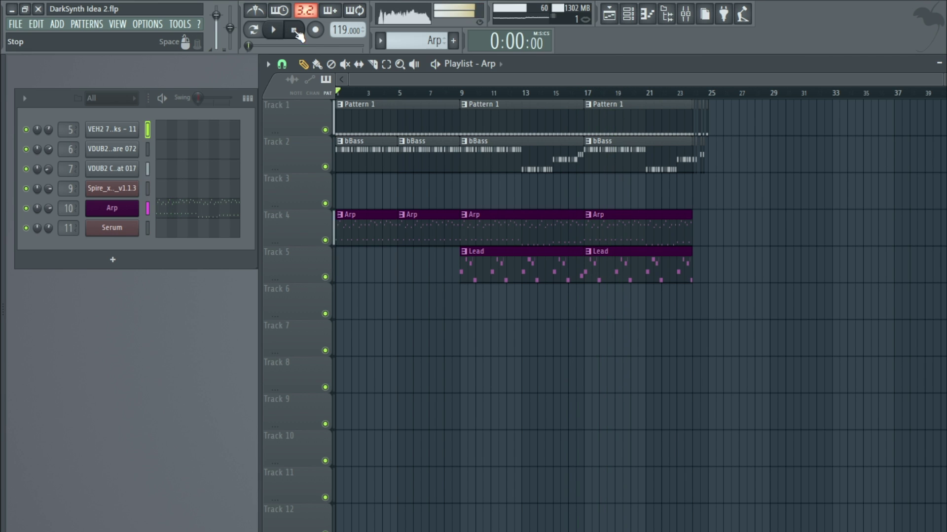
Step: Reopen the mixer, select Insert 11 and move the window clear of the playlist's Lead track
{"action": "left_click", "coordinate": [118, 25]}
{"action": "left_click", "coordinate": [128, 86]}
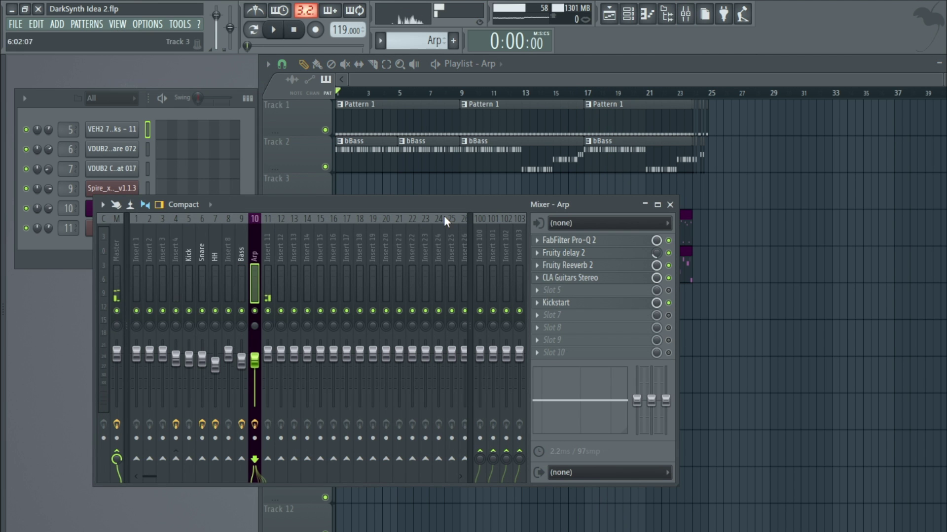
{"action": "left_click", "coordinate": [268, 241]}
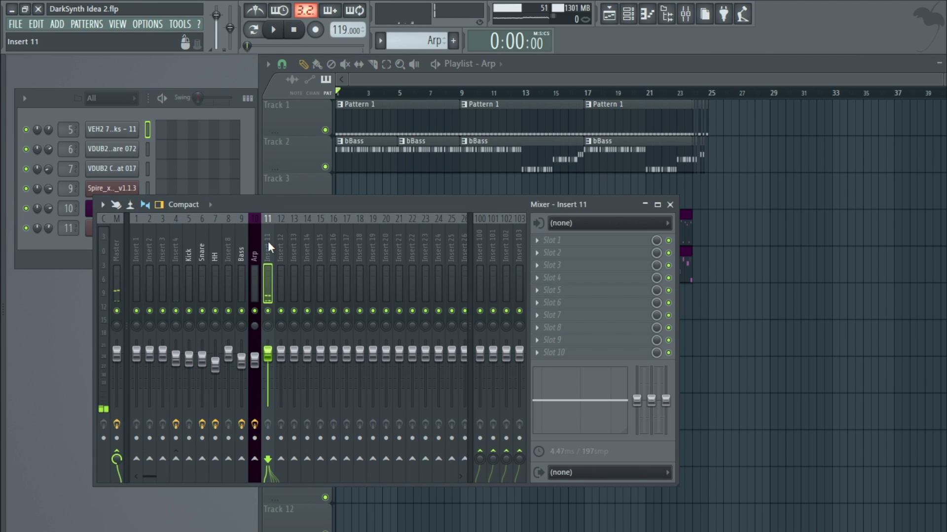
{"action": "left_click_drag", "start_coordinate": [275, 203], "coordinate": [310, 304]}
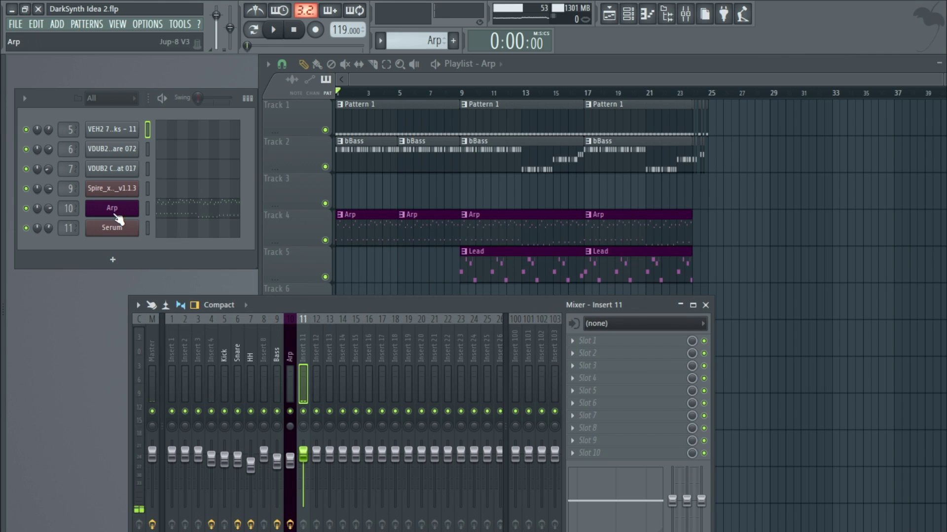
Step: Solo Track 5, set the loop range over the Lead clips from bar 9, and play the Lead while viewing Insert 11
{"action": "right_click", "coordinate": [325, 278]}
{"action": "left_click", "coordinate": [283, 30]}
{"action": "left_click_drag", "start_coordinate": [463, 90], "coordinate": [687, 98]}
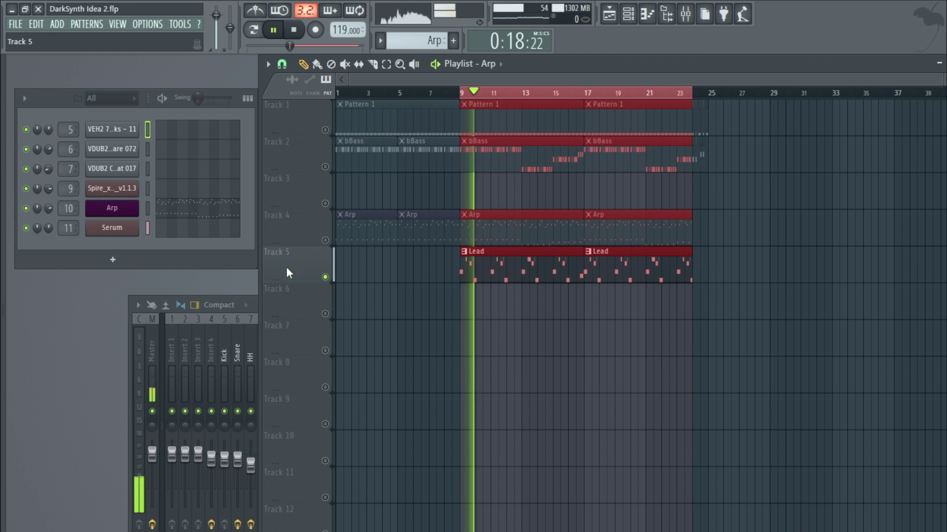
{"action": "key", "text": "F9"}
{"action": "left_click_drag", "start_coordinate": [308, 306], "coordinate": [267, 206]}
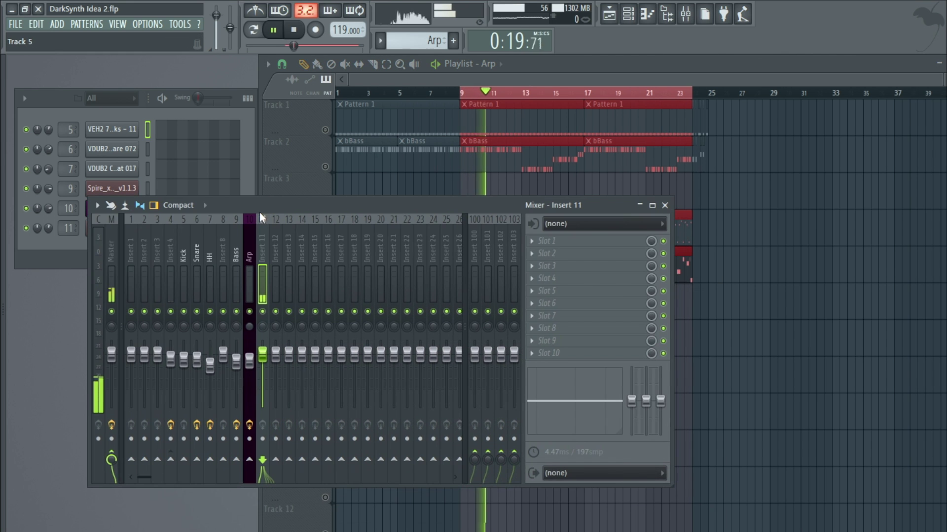
{"action": "left_click", "coordinate": [294, 32]}
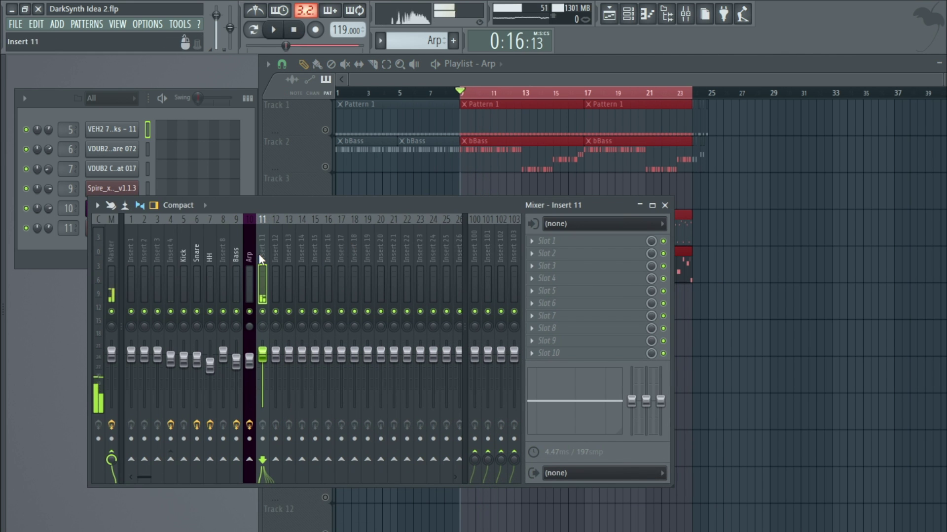
Step: Close the mixer and add a new Sylenth1 channel
{"action": "left_click_drag", "start_coordinate": [402, 205], "coordinate": [367, 325]}
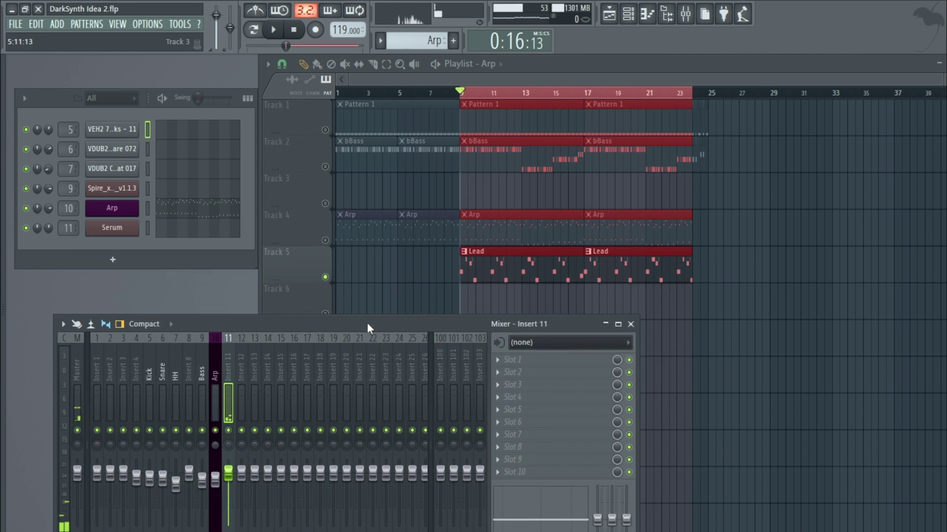
{"action": "left_click", "coordinate": [631, 324]}
{"action": "left_click", "coordinate": [57, 25]}
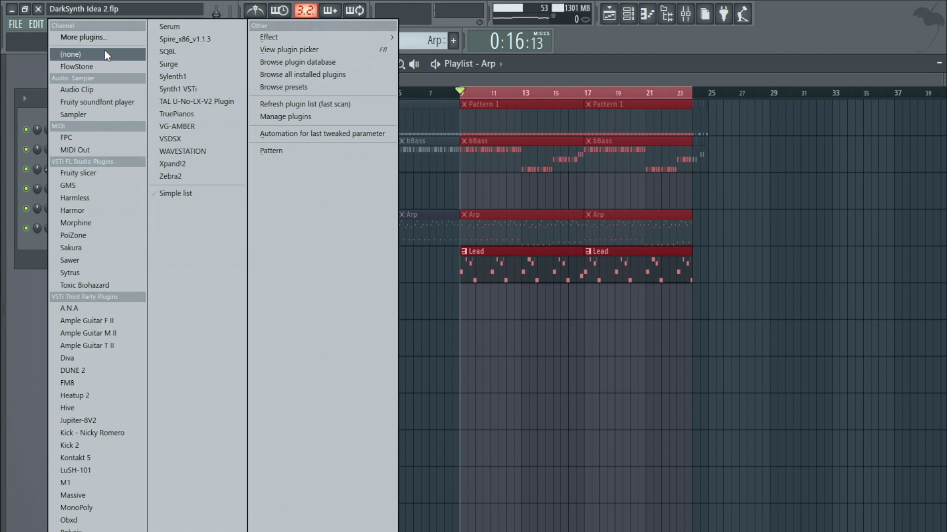
{"action": "left_click", "coordinate": [197, 76]}
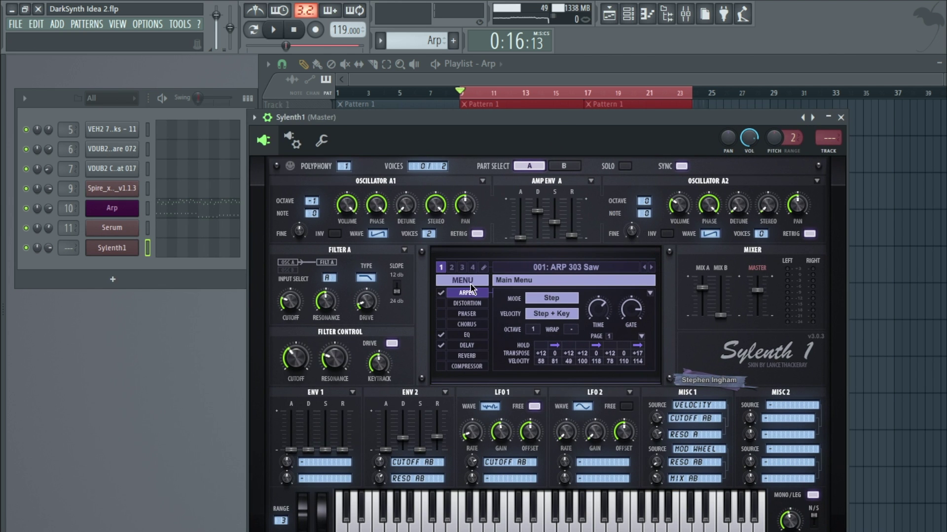
Step: Load the Retro Thunder - Synthwave bank into Sylenth1 and open its preset list
{"action": "left_click", "coordinate": [471, 286]}
{"action": "mouse_move", "coordinate": [499, 305]}
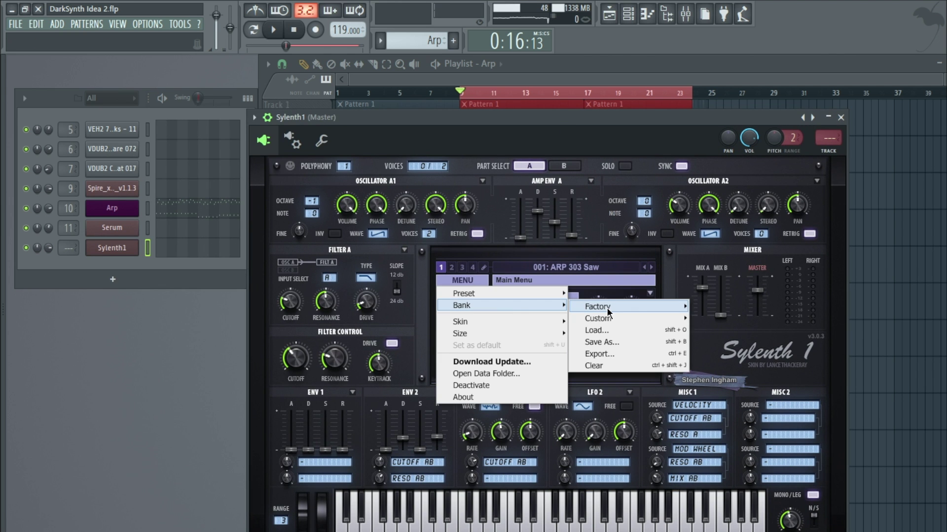
{"action": "mouse_move", "coordinate": [609, 312]}
{"action": "mouse_move", "coordinate": [722, 8]}
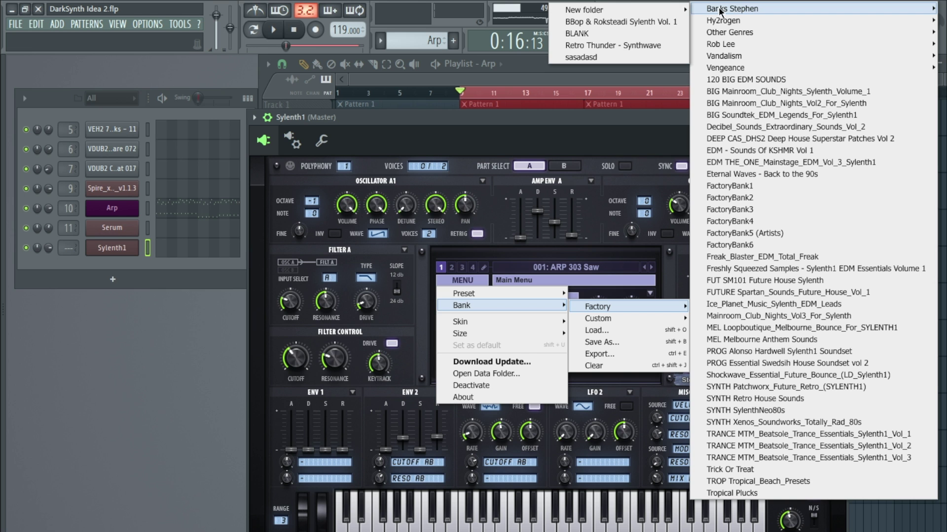
{"action": "left_click", "coordinate": [613, 45]}
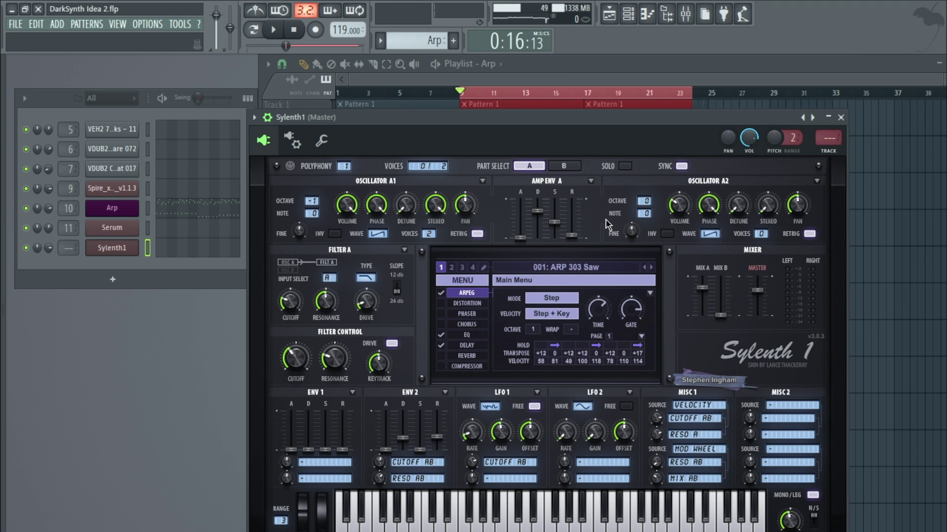
{"action": "left_click", "coordinate": [584, 268]}
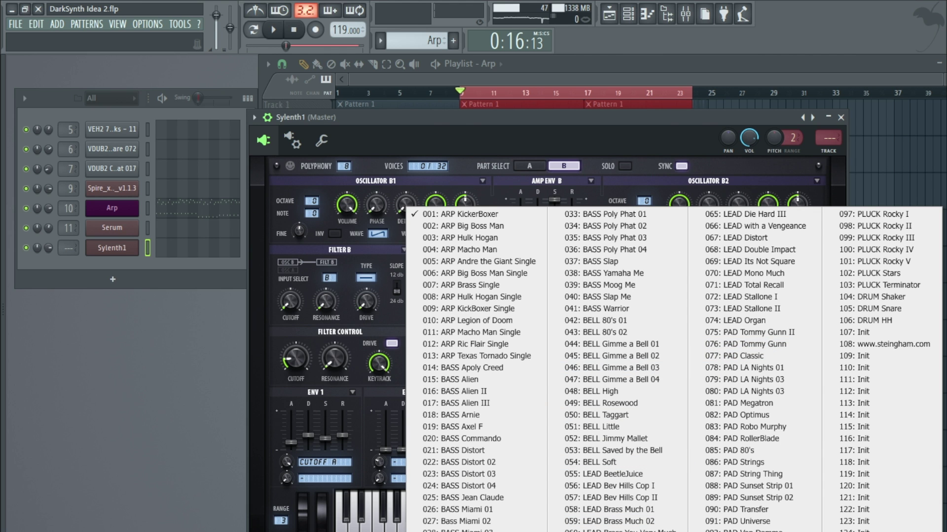
Step: Load the 063: LEAD Die Hard I preset and copy the Lead pattern's Serum notes to the Sylenth1 channel
{"action": "left_click", "coordinate": [583, 502]}
{"action": "left_click", "coordinate": [684, 76]}
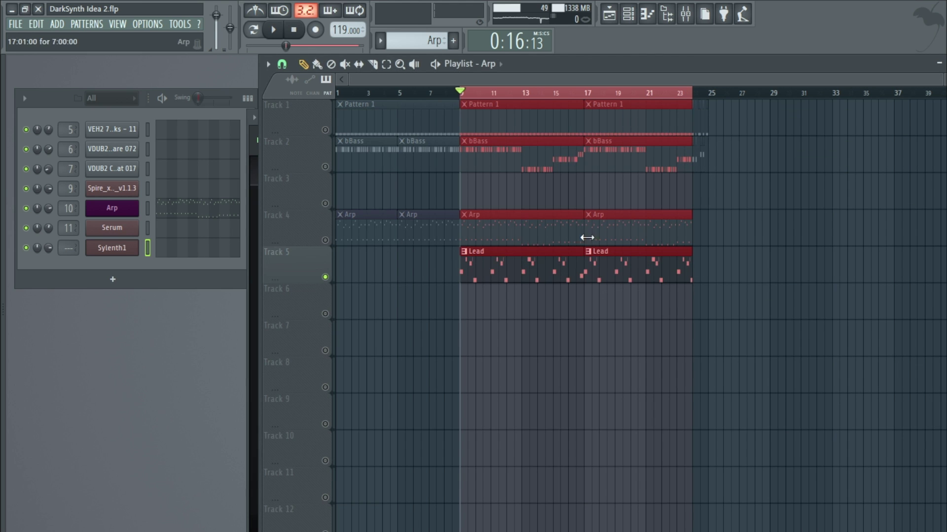
{"action": "left_click", "coordinate": [502, 264]}
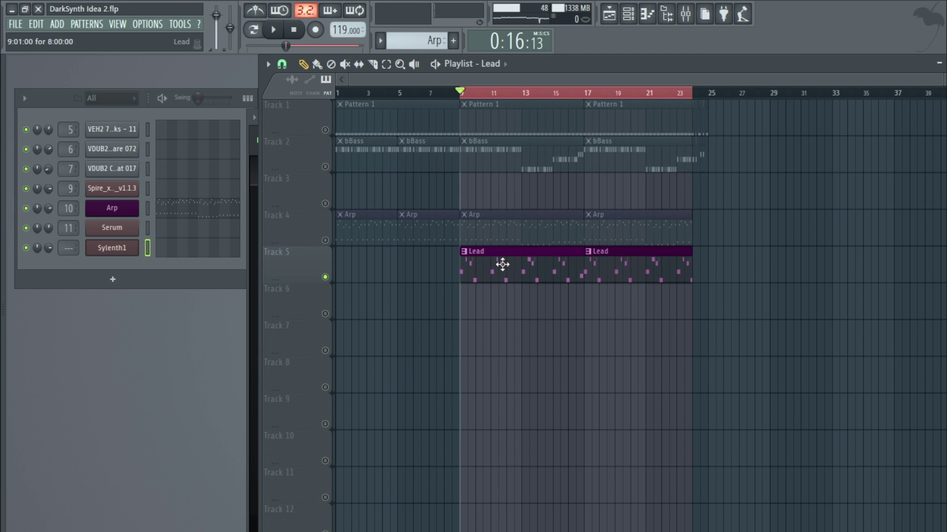
{"action": "left_click", "coordinate": [148, 229]}
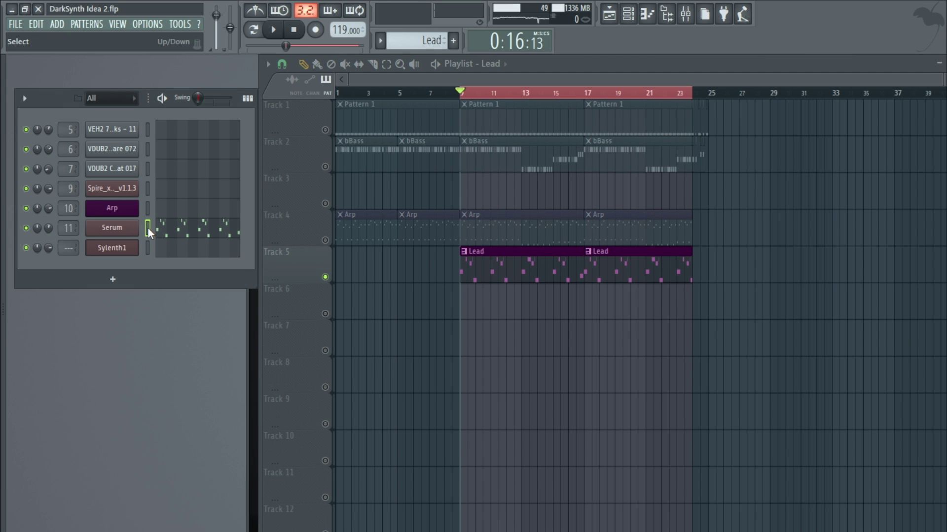
{"action": "left_click", "coordinate": [148, 248]}
{"action": "key", "text": "ctrl+v"}
Step: Route the Sylenth1 channel to mixer track 12, mute Serum and play the Lead pattern
{"action": "left_click_drag", "start_coordinate": [69, 248], "coordinate": [68, 239]}
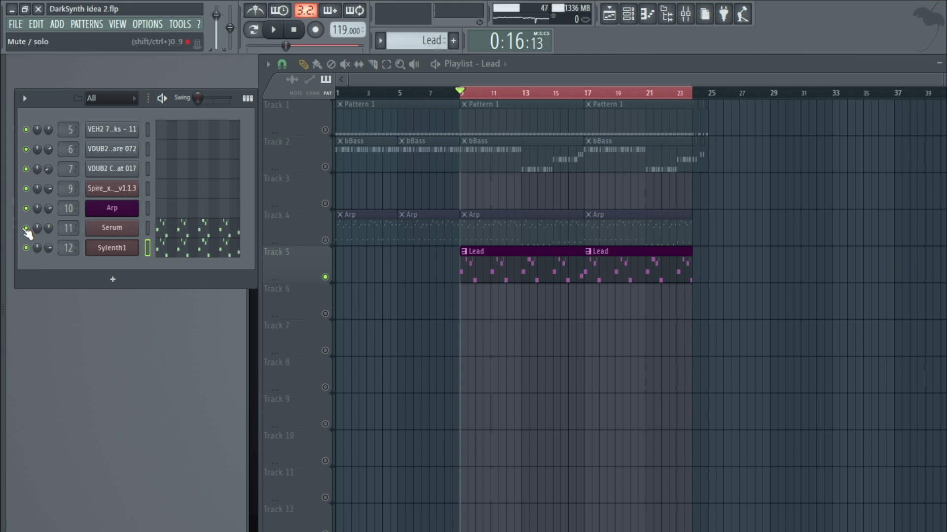
{"action": "left_click", "coordinate": [273, 30]}
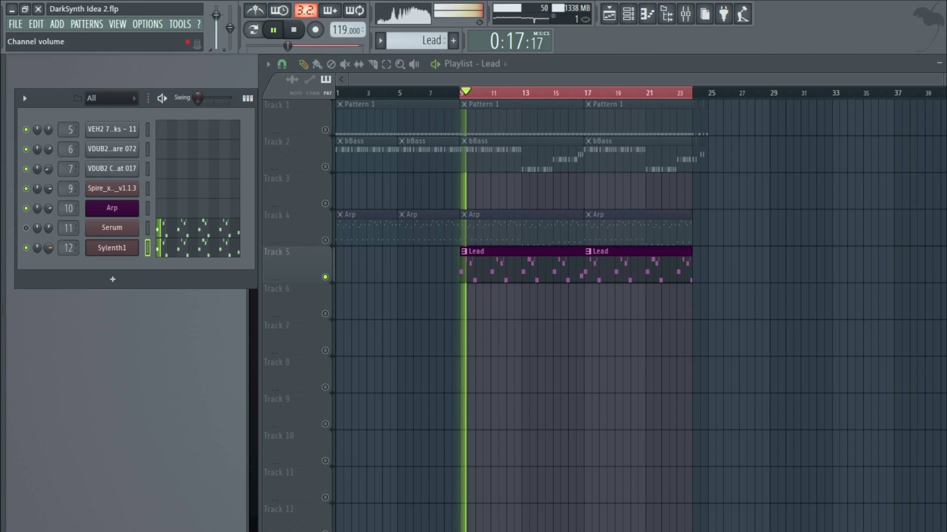
Step: Turn off the chorus, EQ, delay, reverb and compressor of Sylenth1's LEAD Die Hard I preset and close the plugin
{"action": "left_click", "coordinate": [115, 247]}
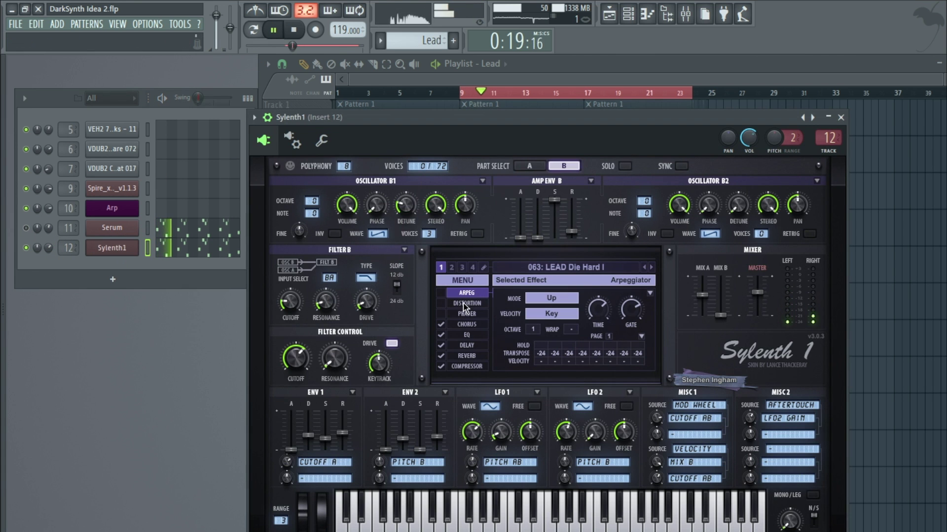
{"action": "left_click", "coordinate": [441, 325]}
{"action": "left_click", "coordinate": [441, 335]}
{"action": "left_click", "coordinate": [441, 345]}
{"action": "left_click", "coordinate": [441, 355]}
{"action": "left_click", "coordinate": [440, 366]}
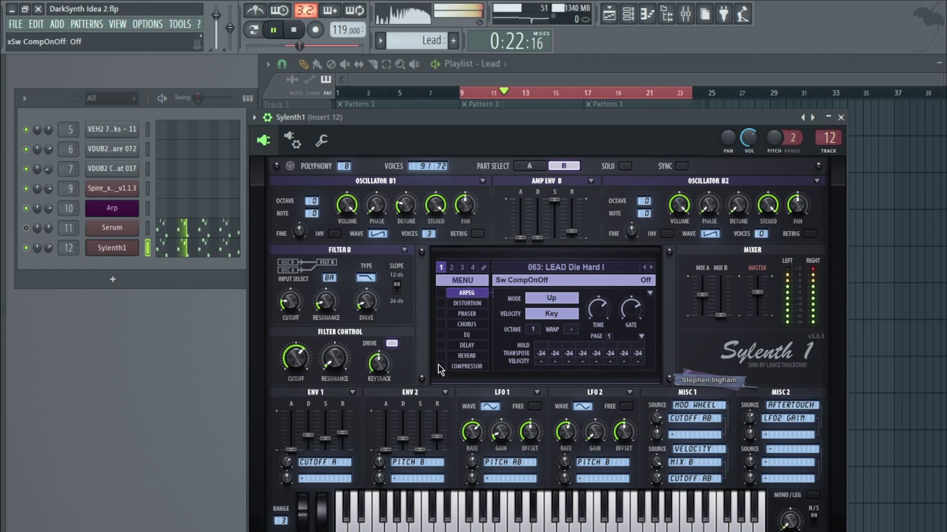
{"action": "left_click", "coordinate": [840, 118]}
Step: Reopen Sylenth1 and audition the following lead presets up to 068: LEAD Double Impact
{"action": "left_click", "coordinate": [121, 249]}
{"action": "left_click_drag", "start_coordinate": [474, 135], "coordinate": [424, 113]}
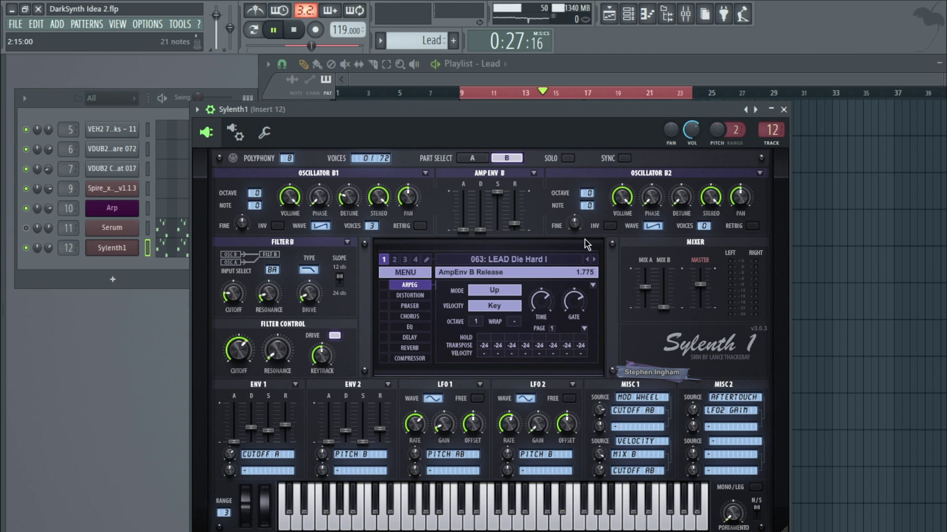
{"action": "left_click", "coordinate": [596, 261]}
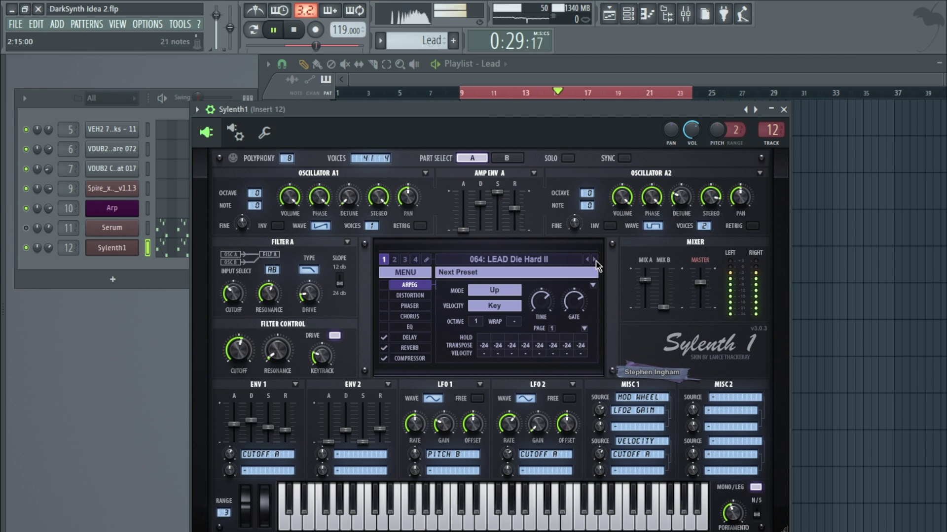
{"action": "left_click", "coordinate": [596, 262]}
{"action": "left_click", "coordinate": [595, 260]}
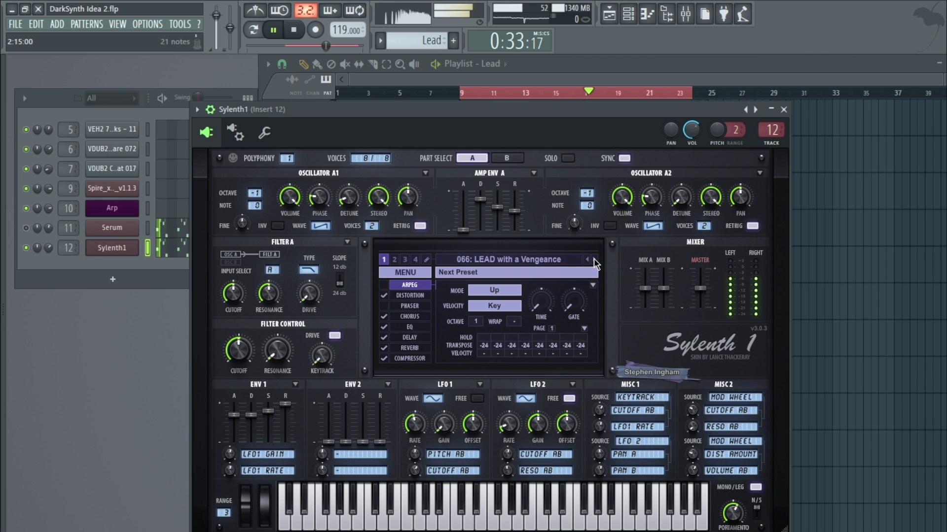
{"action": "left_click", "coordinate": [595, 261]}
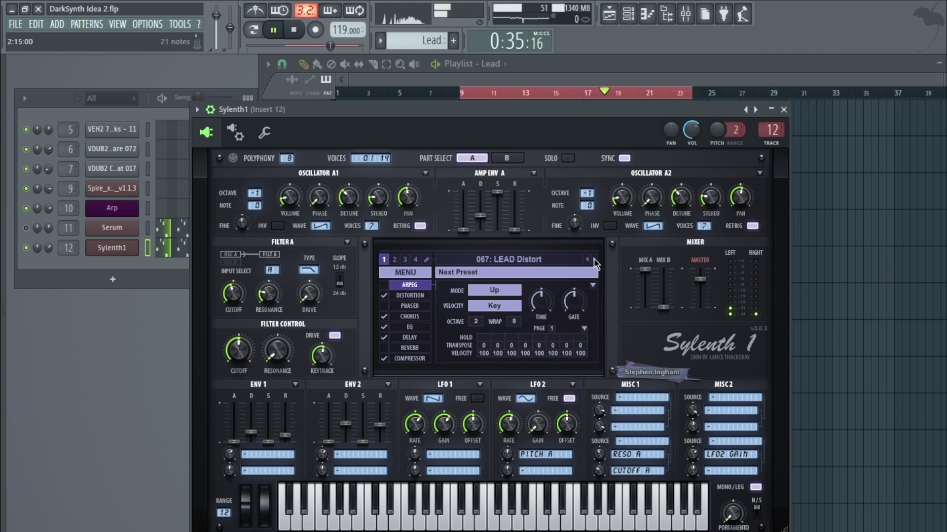
{"action": "left_click", "coordinate": [595, 261]}
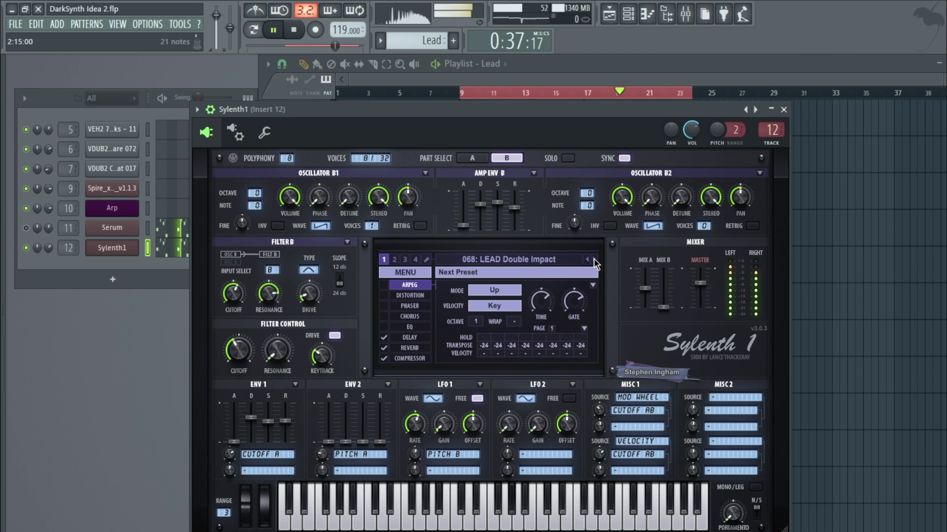
Step: Turn off the delay, reverb and compressor of LEAD Double Impact and close Sylenth1
{"action": "left_click", "coordinate": [383, 339]}
{"action": "left_click", "coordinate": [384, 359]}
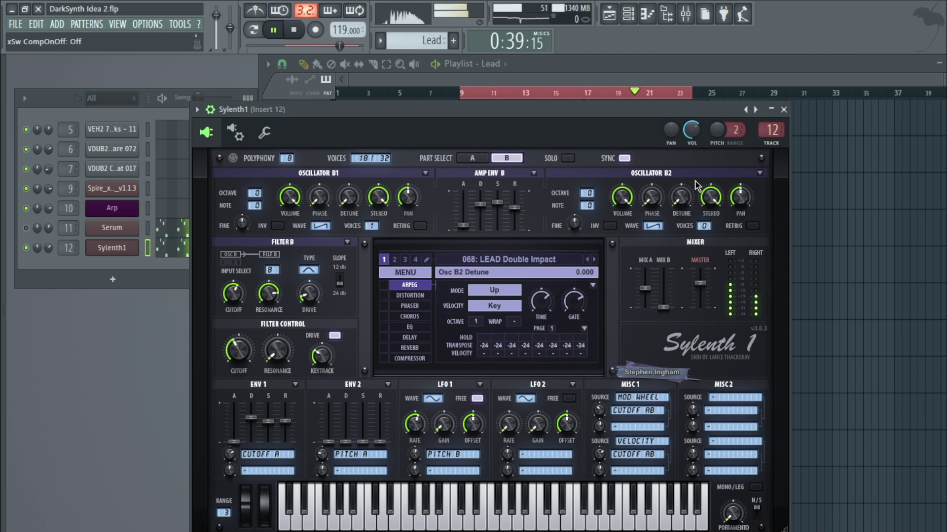
{"action": "left_click", "coordinate": [783, 110]}
Step: Open the mixer, stop playback and place the mixer window just below the playlist's Arp clips
{"action": "left_click", "coordinate": [117, 24]}
{"action": "left_click", "coordinate": [135, 91]}
{"action": "key", "text": "space"}
{"action": "left_click_drag", "start_coordinate": [392, 324], "coordinate": [472, 214]}
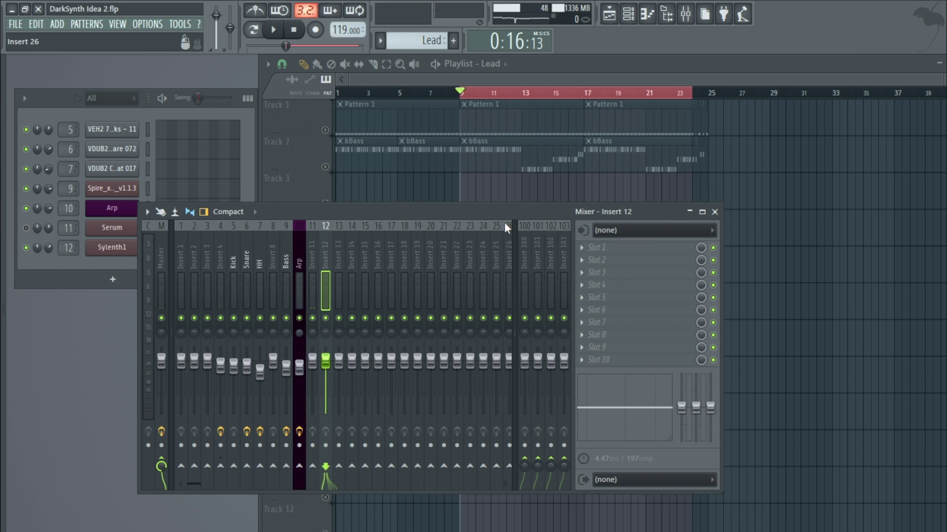
{"action": "left_click_drag", "start_coordinate": [467, 213], "coordinate": [483, 258]}
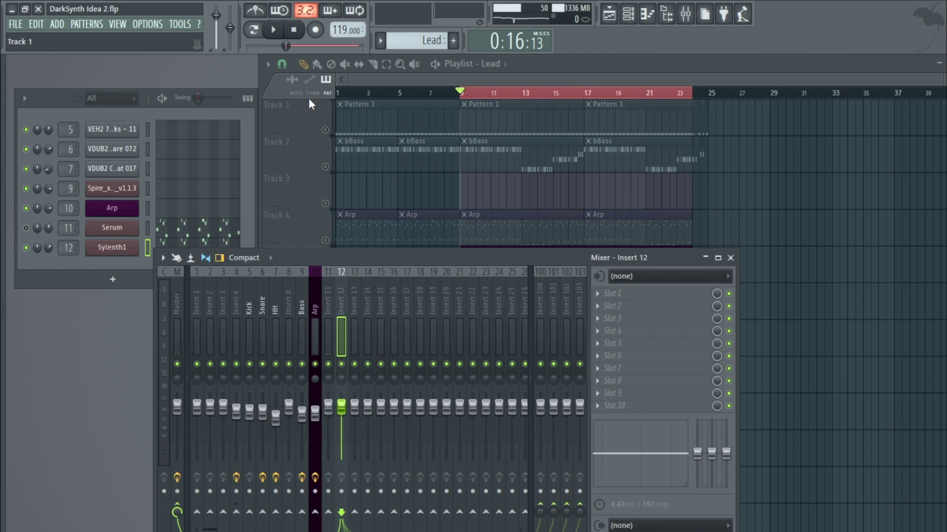
Step: Set the Sylenth1 channel volume to 53% and play the Lead briefly before and after to compare levels
{"action": "left_click", "coordinate": [274, 30]}
{"action": "key", "text": "space"}
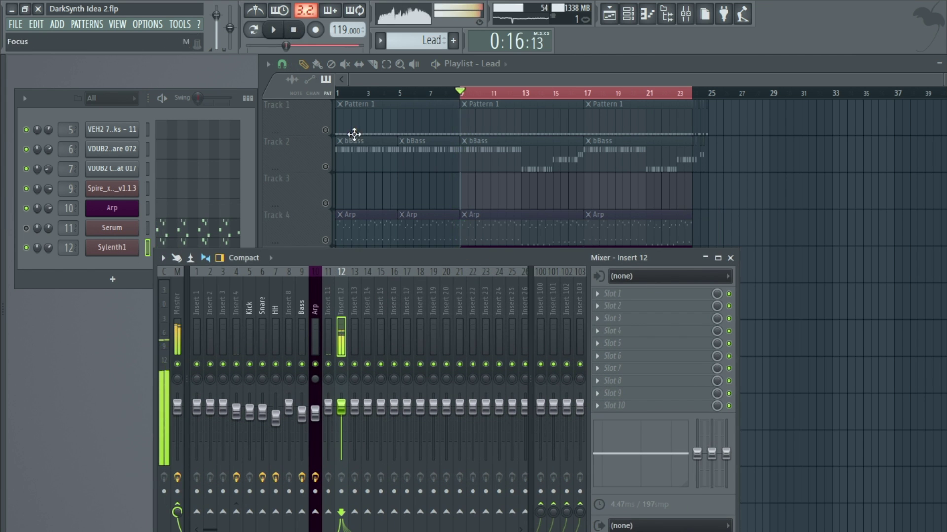
{"action": "left_click", "coordinate": [93, 270]}
{"action": "left_click", "coordinate": [48, 248]}
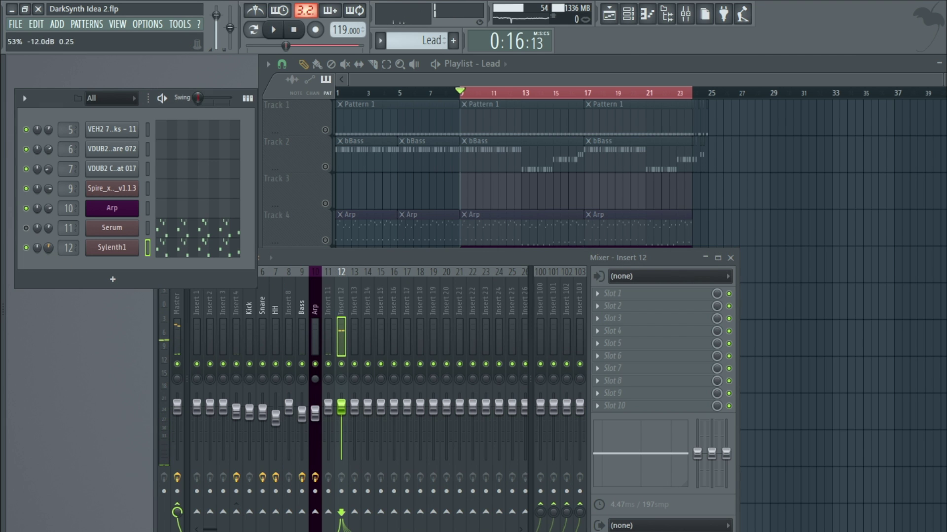
{"action": "key", "text": "space"}
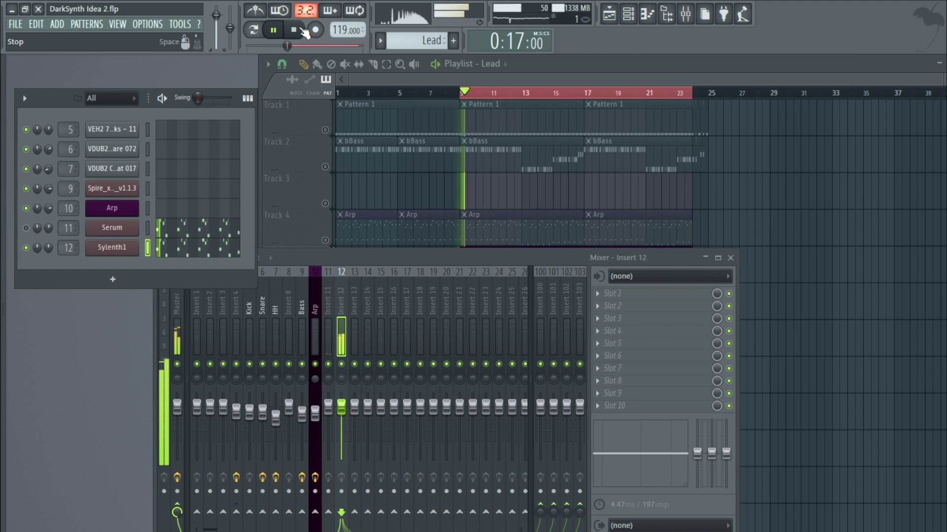
{"action": "left_click", "coordinate": [301, 31]}
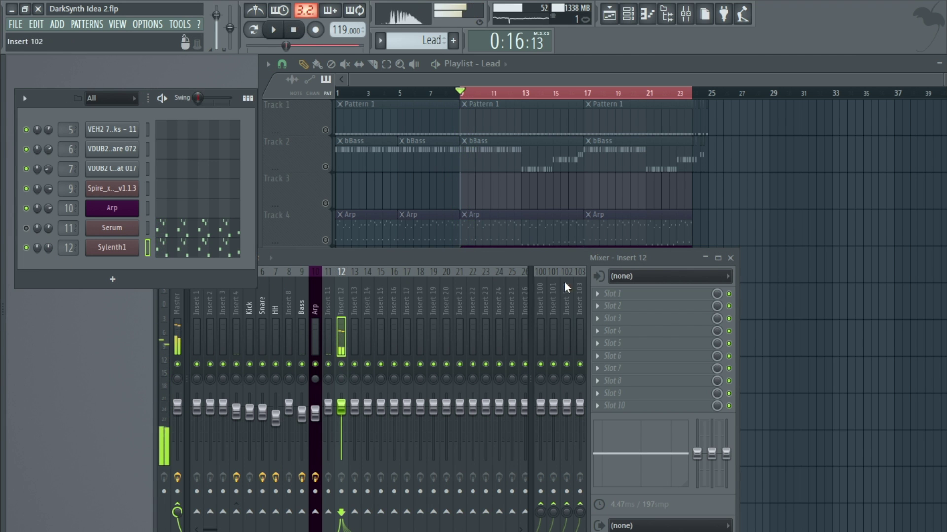
Step: Load FabFilter Pro-Q 2 into slot 1 of Insert 12 and move its window clear of the channel list
{"action": "left_click", "coordinate": [598, 294]}
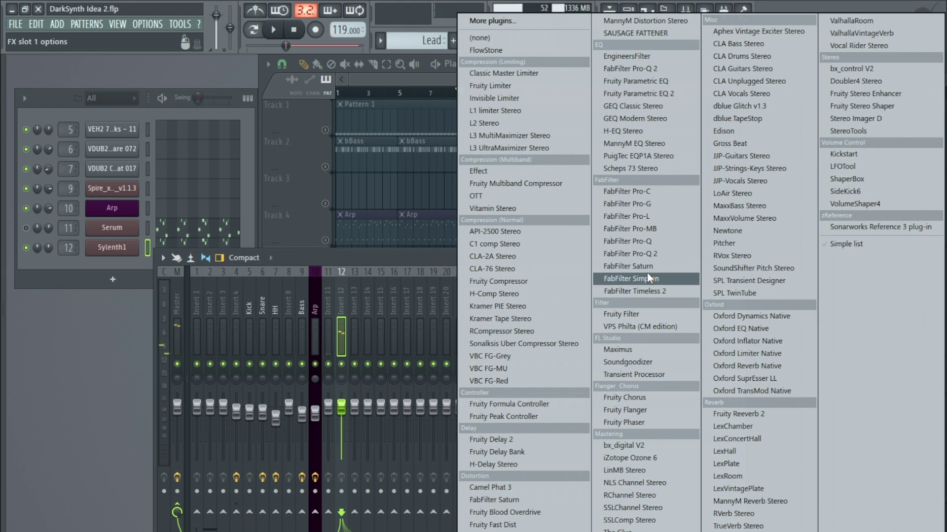
{"action": "left_click", "coordinate": [641, 254]}
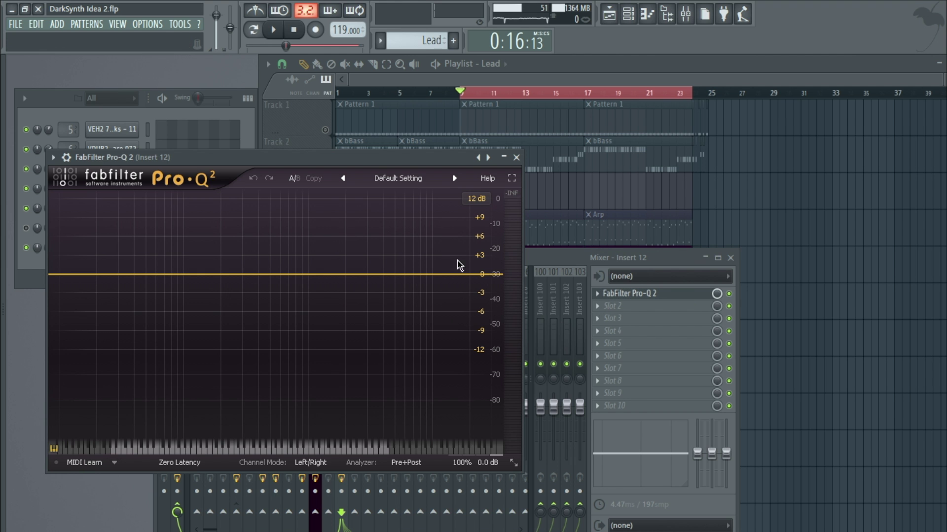
{"action": "left_click_drag", "start_coordinate": [294, 157], "coordinate": [366, 153]}
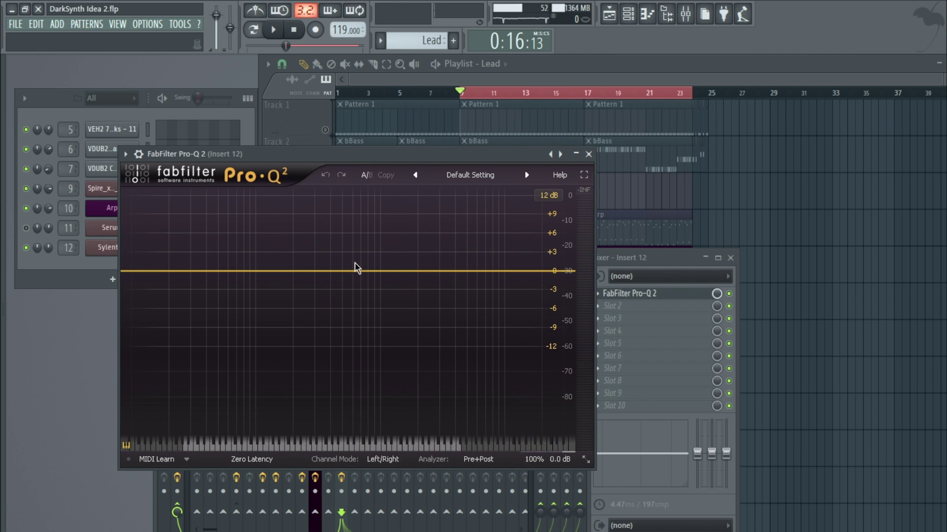
Step: Play the Lead to see its spectrum, add a 96 dB/oct low cut at about 289 Hz, and listen to it
{"action": "left_click", "coordinate": [274, 30]}
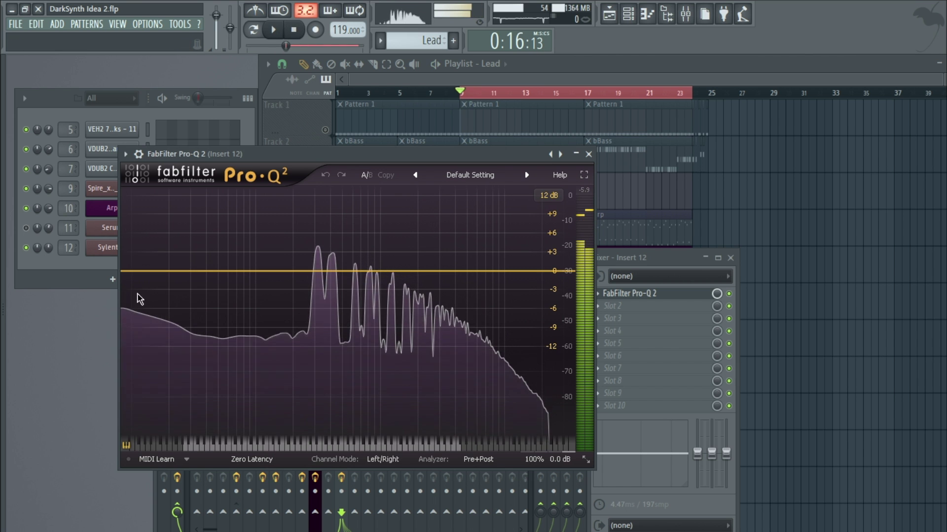
{"action": "left_click", "coordinate": [131, 271]}
{"action": "scroll", "coordinate": [127, 275], "scroll_direction": "up", "scroll_amount": 5}
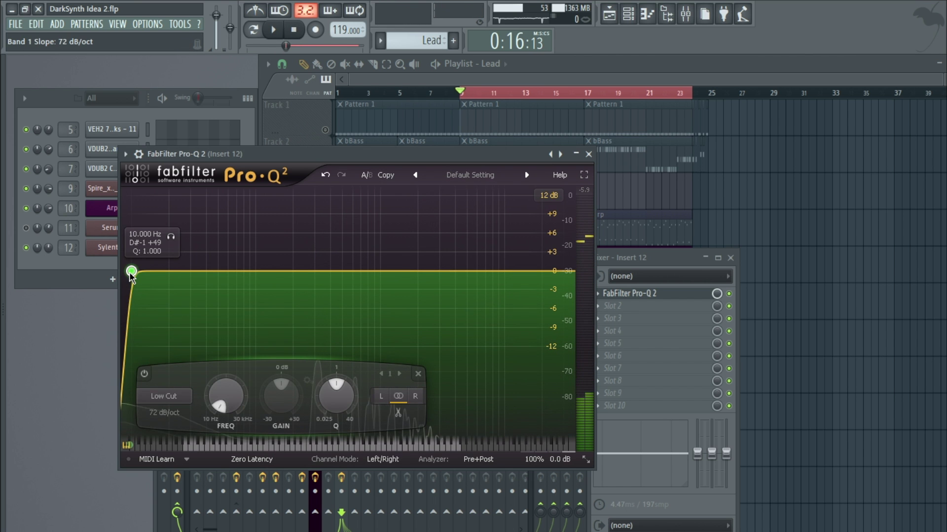
{"action": "left_click_drag", "start_coordinate": [131, 272], "coordinate": [313, 272]}
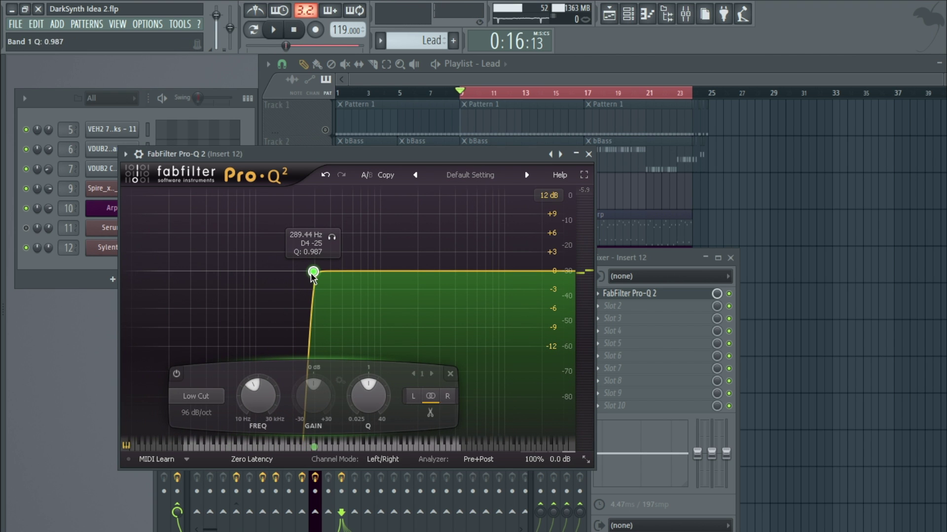
{"action": "left_click", "coordinate": [274, 31]}
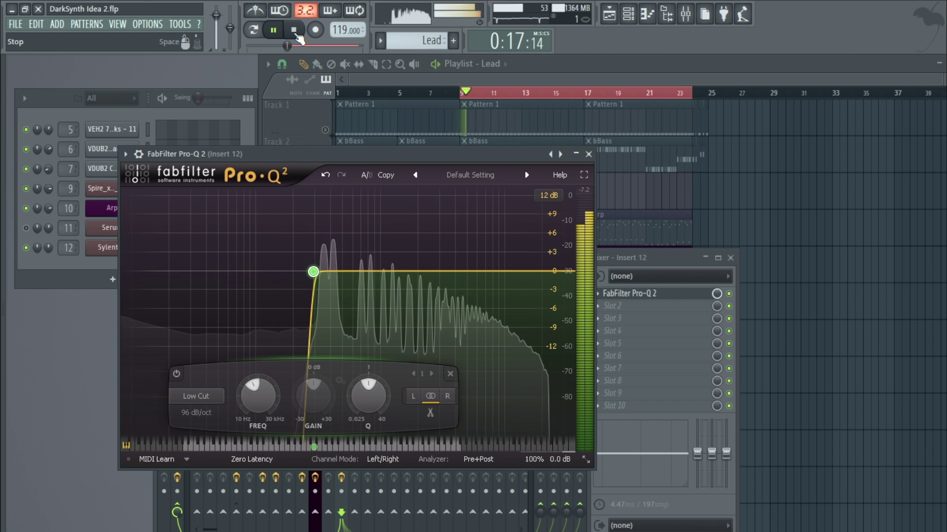
{"action": "left_click", "coordinate": [294, 30]}
Step: Add a bell boost of about +2.5 dB near 7600 Hz, listen to the Lead and close Pro-Q 2
{"action": "left_click_drag", "start_coordinate": [438, 271], "coordinate": [490, 255]}
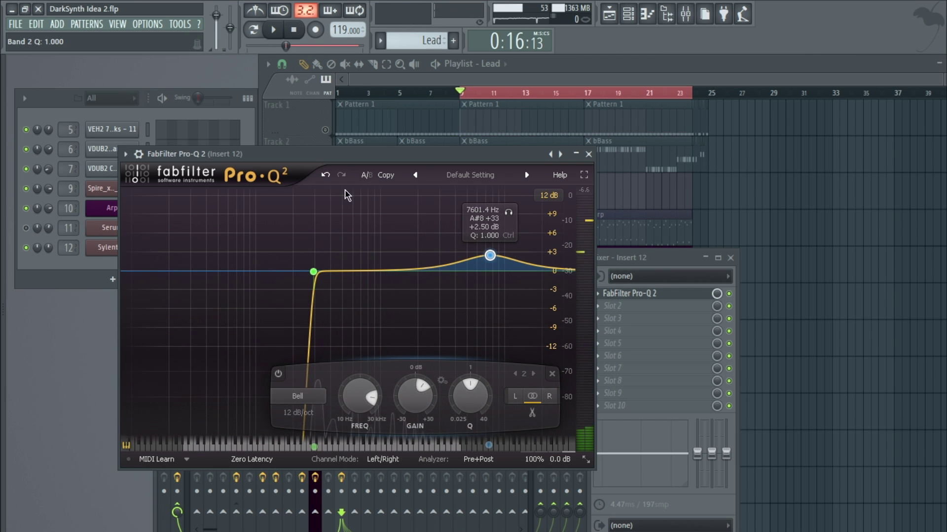
{"action": "left_click", "coordinate": [273, 30]}
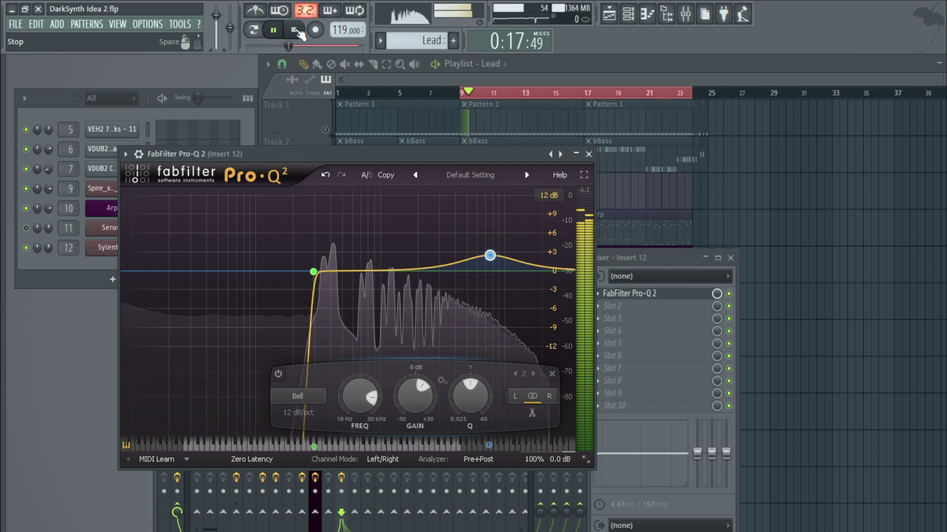
{"action": "left_click", "coordinate": [295, 31]}
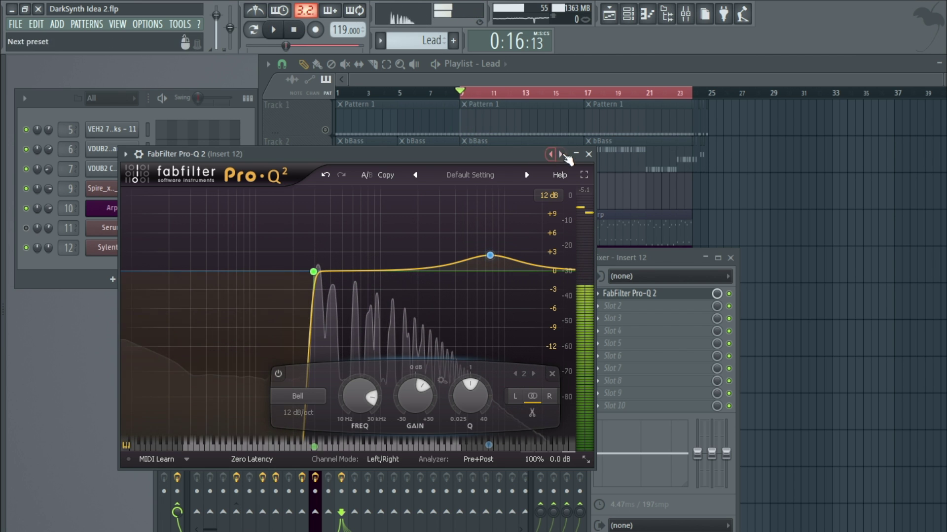
{"action": "left_click", "coordinate": [588, 154]}
Step: Load RCompressor Stereo into slot 2 of Insert 12 with the Elec Guitar factory preset
{"action": "left_click_drag", "start_coordinate": [490, 257], "coordinate": [487, 229]}
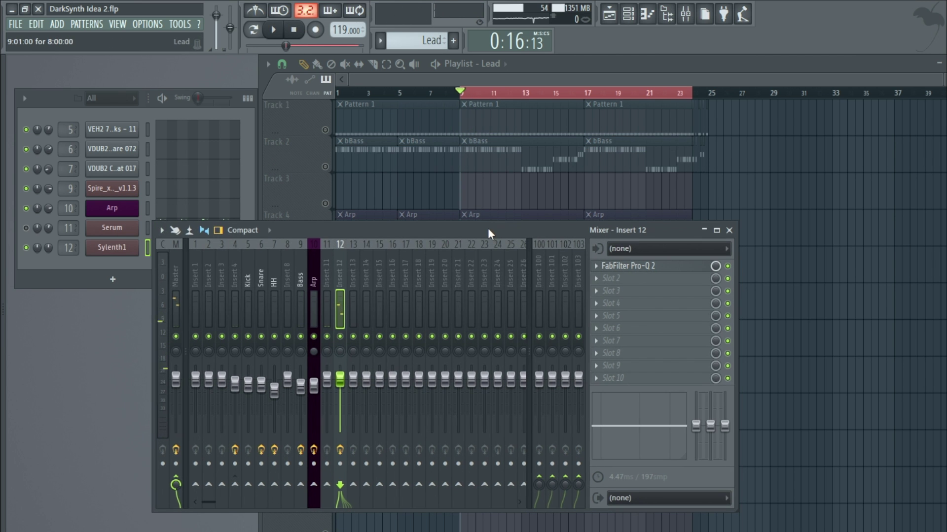
{"action": "left_click", "coordinate": [595, 280]}
{"action": "left_click", "coordinate": [537, 332]}
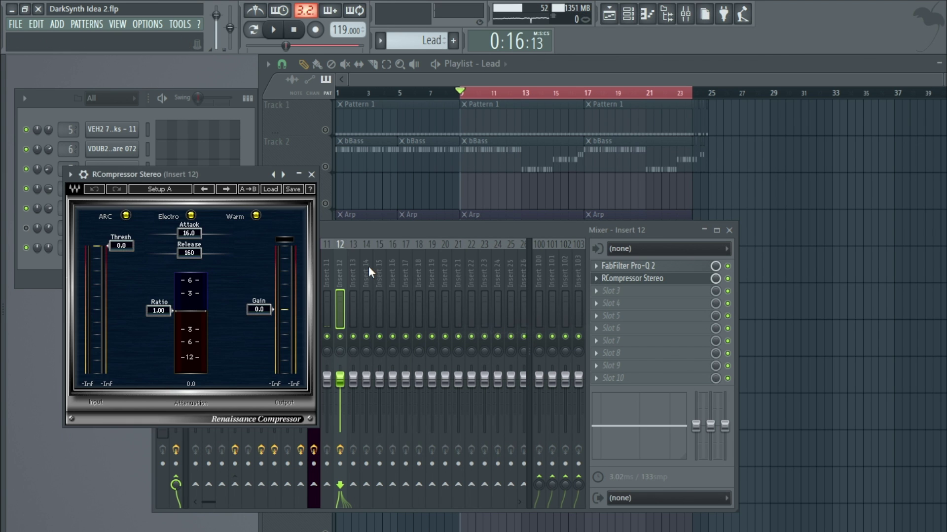
{"action": "left_click", "coordinate": [271, 190]}
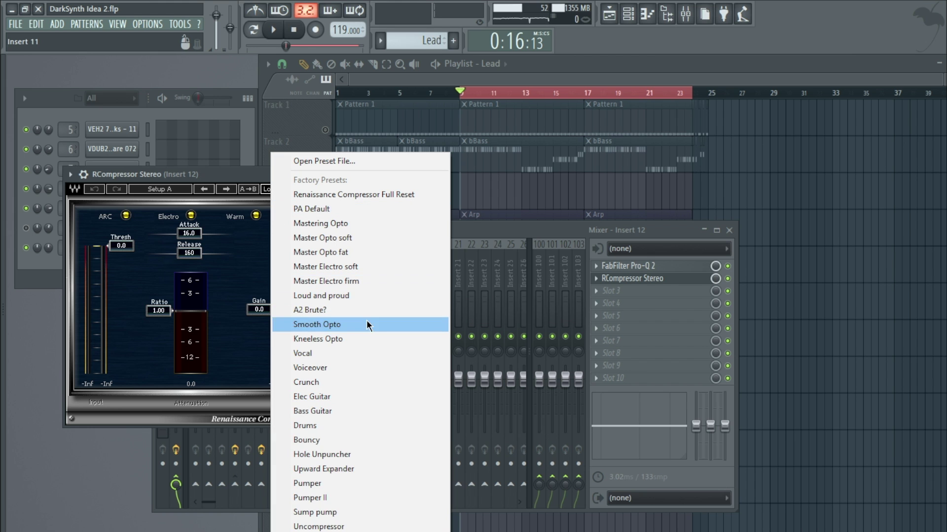
{"action": "left_click", "coordinate": [335, 398]}
{"action": "left_click_drag", "start_coordinate": [240, 176], "coordinate": [309, 167]}
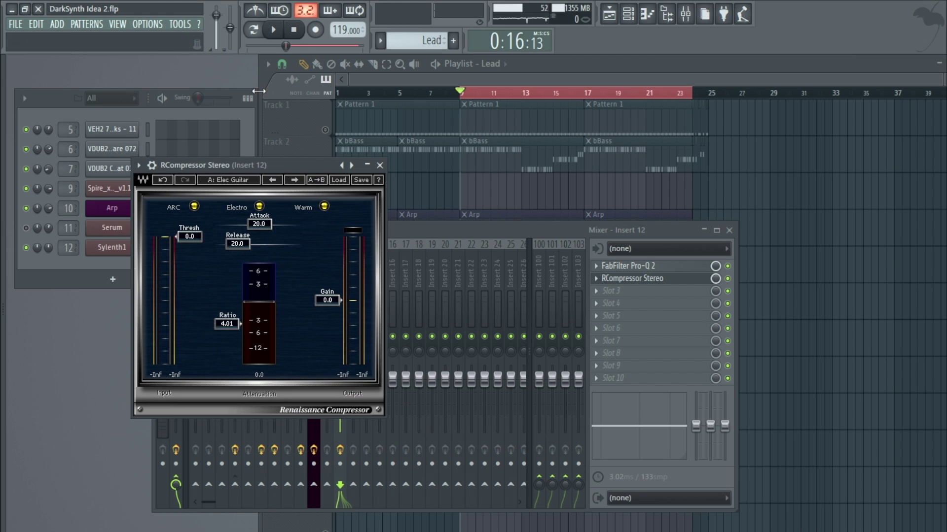
Step: Set the compressor's threshold to -12.4 and gain to 2.0 while the Lead plays, and close the plugin
{"action": "left_click", "coordinate": [286, 30]}
{"action": "left_click_drag", "start_coordinate": [176, 237], "coordinate": [176, 262]}
{"action": "left_click_drag", "start_coordinate": [340, 300], "coordinate": [340, 297]}
{"action": "key", "text": "space"}
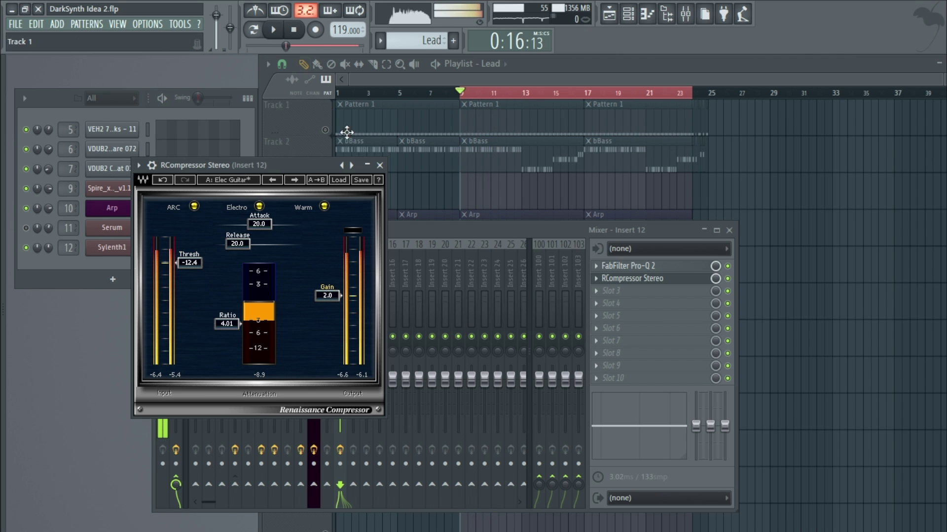
{"action": "left_click", "coordinate": [379, 166]}
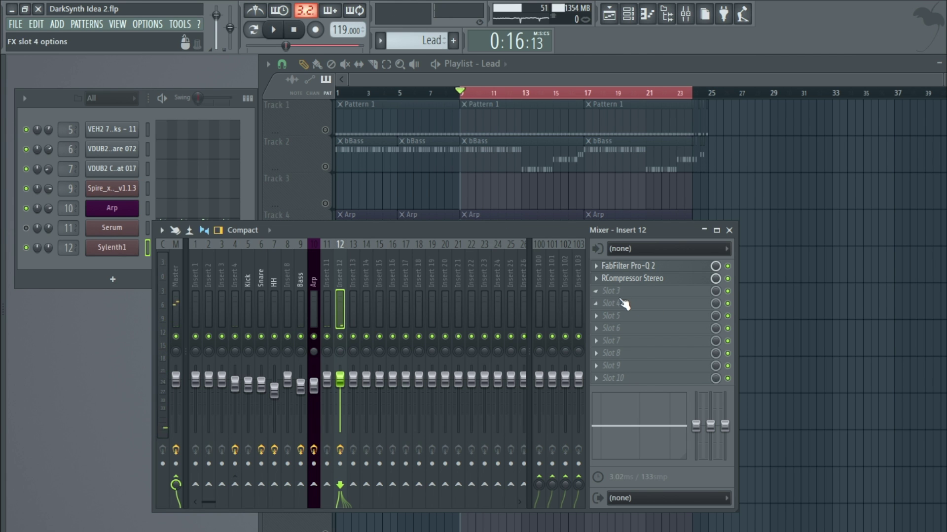
Step: Load Fruity Delay 2 into slot 4 of Insert 12 with the Stereo effect preset and lower its mix level while the Lead plays
{"action": "left_click", "coordinate": [594, 305]}
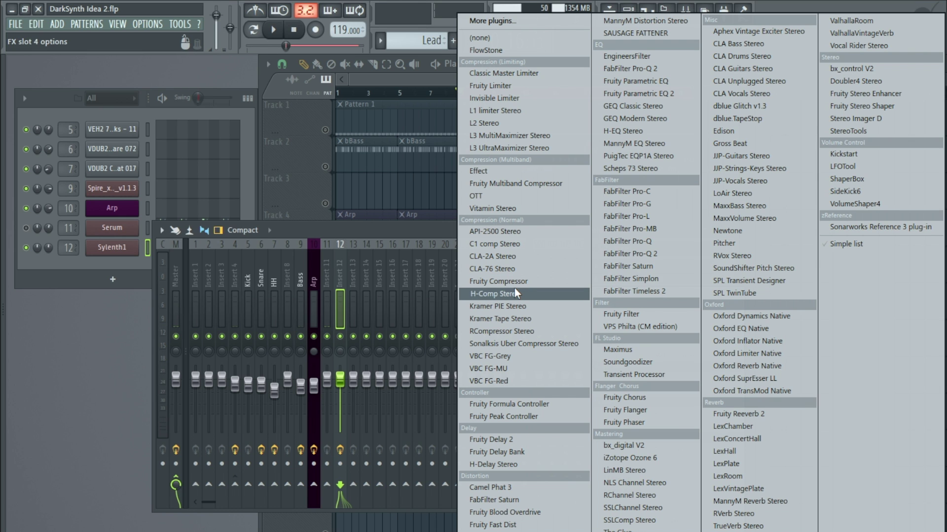
{"action": "left_click", "coordinate": [522, 437]}
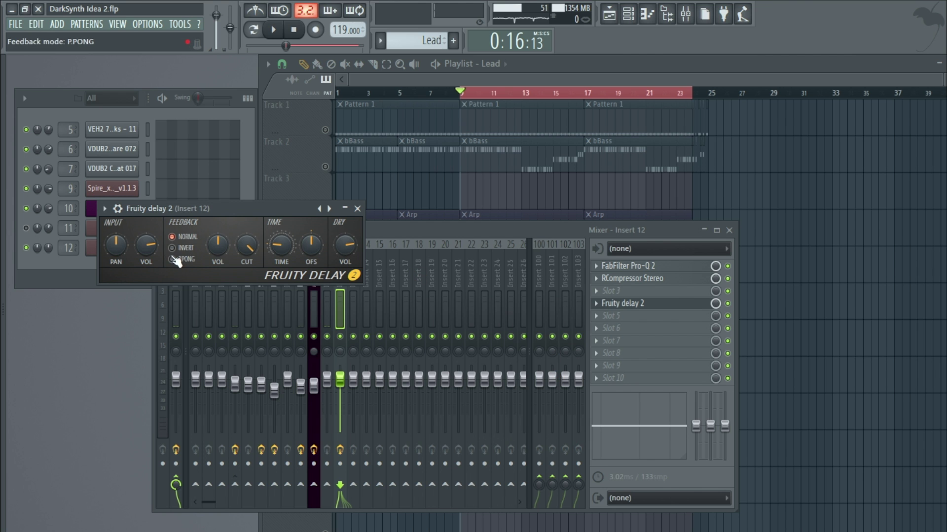
{"action": "left_click", "coordinate": [105, 210]}
{"action": "mouse_move", "coordinate": [174, 248]}
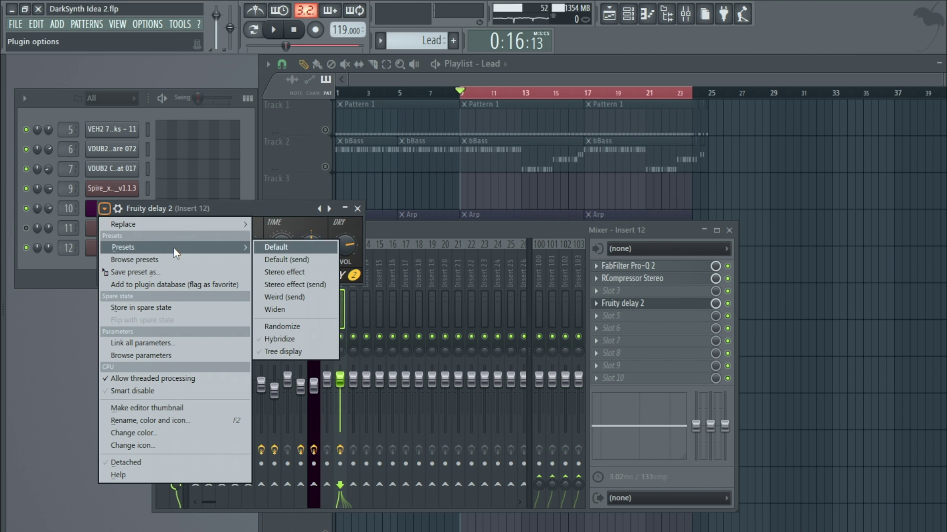
{"action": "left_click", "coordinate": [287, 272]}
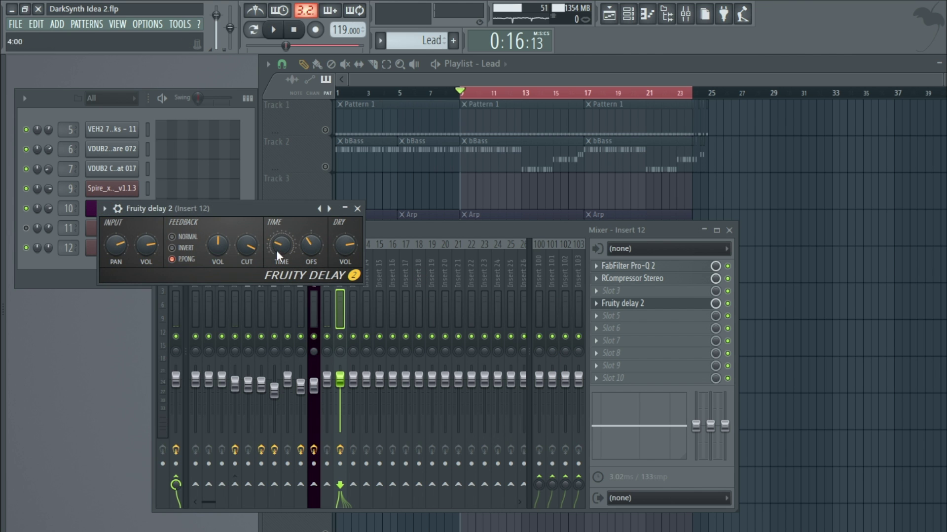
{"action": "left_click", "coordinate": [357, 209]}
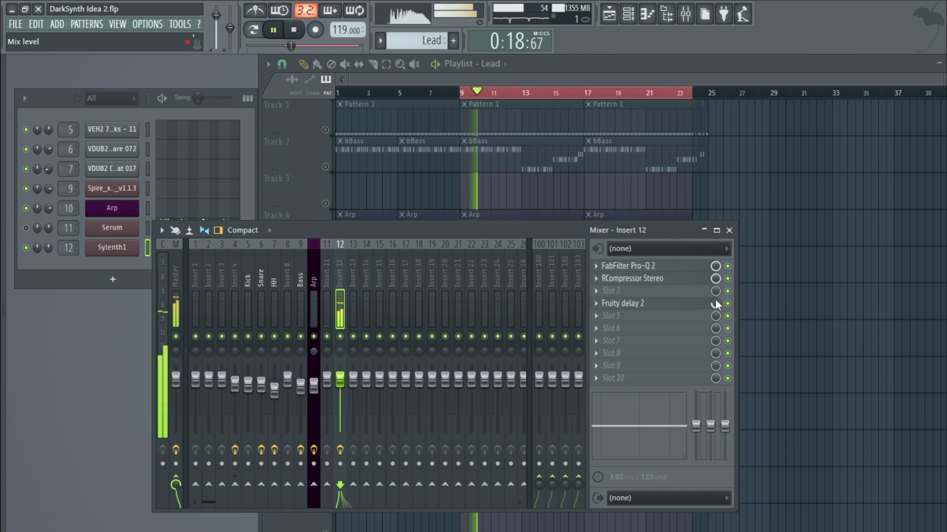
{"action": "left_click", "coordinate": [692, 306]}
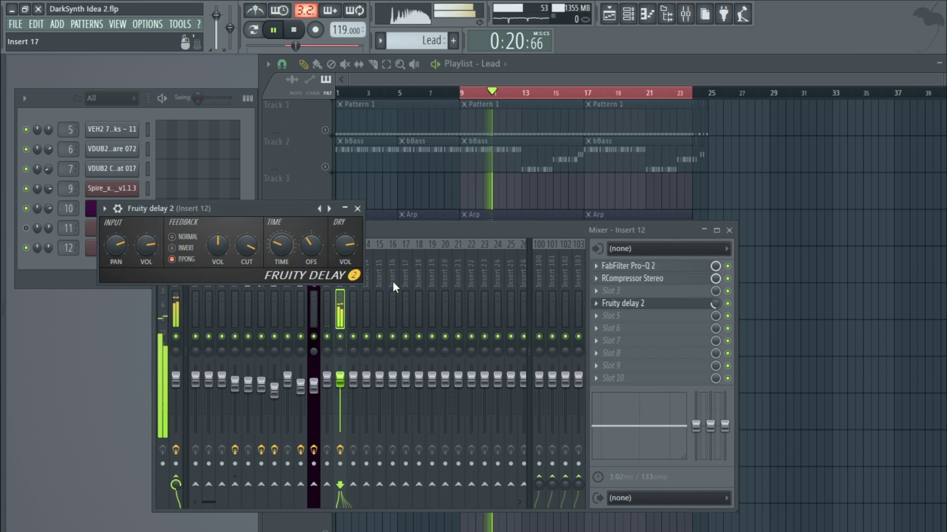
{"action": "left_click", "coordinate": [357, 209]}
Step: Load Fruity Reeverb 2 into slot 5 of Insert 12, close the plugin and stop playback
{"action": "left_click", "coordinate": [594, 318]}
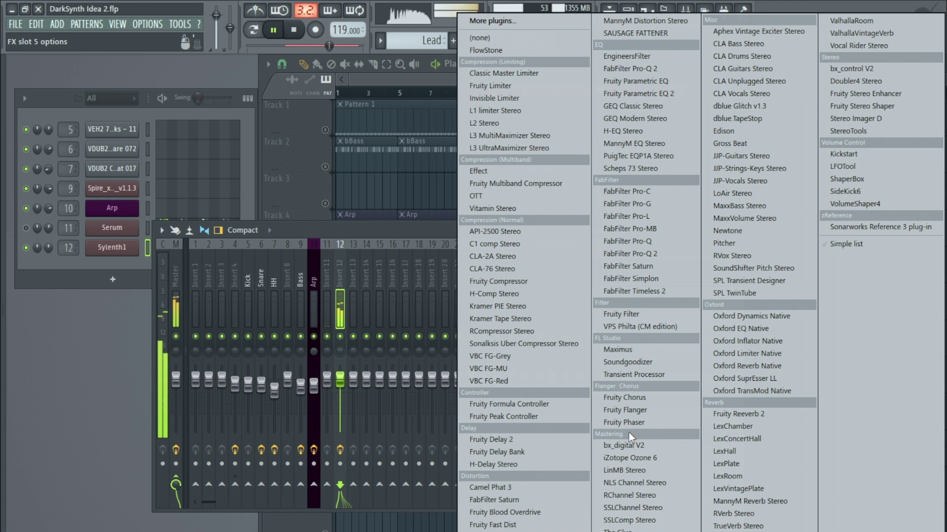
{"action": "left_click", "coordinate": [742, 414]}
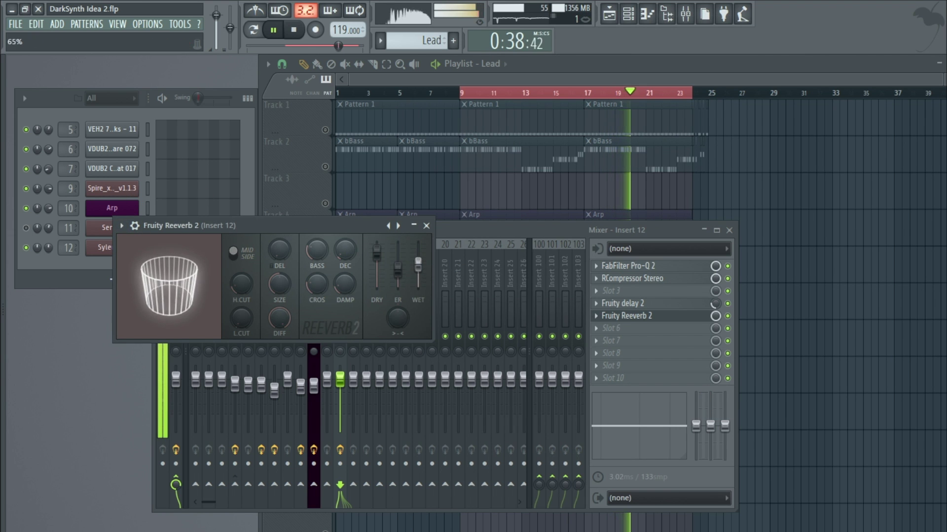
{"action": "left_click", "coordinate": [427, 225]}
{"action": "left_click", "coordinate": [294, 30]}
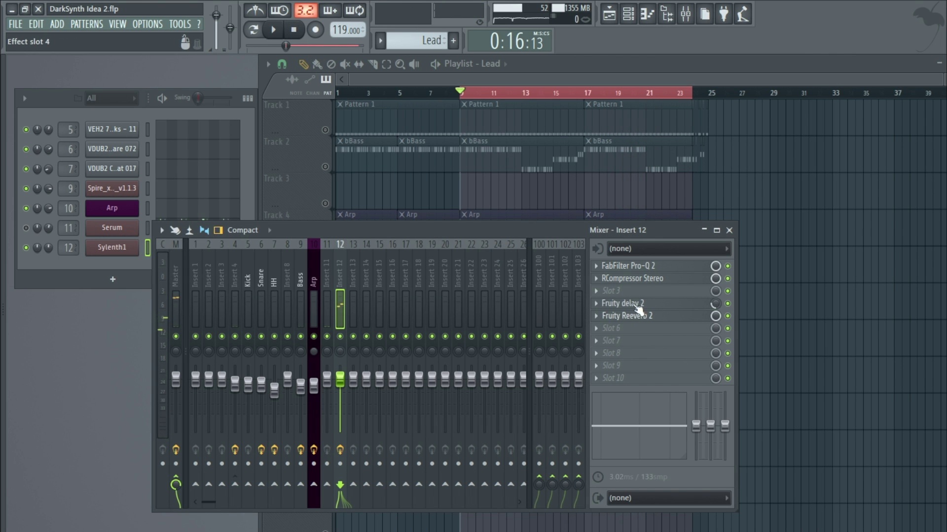
Step: Load a second RCompressor Stereo into slot 7 of Insert 12 with the Elec Guitar factory preset
{"action": "left_click", "coordinate": [596, 327]}
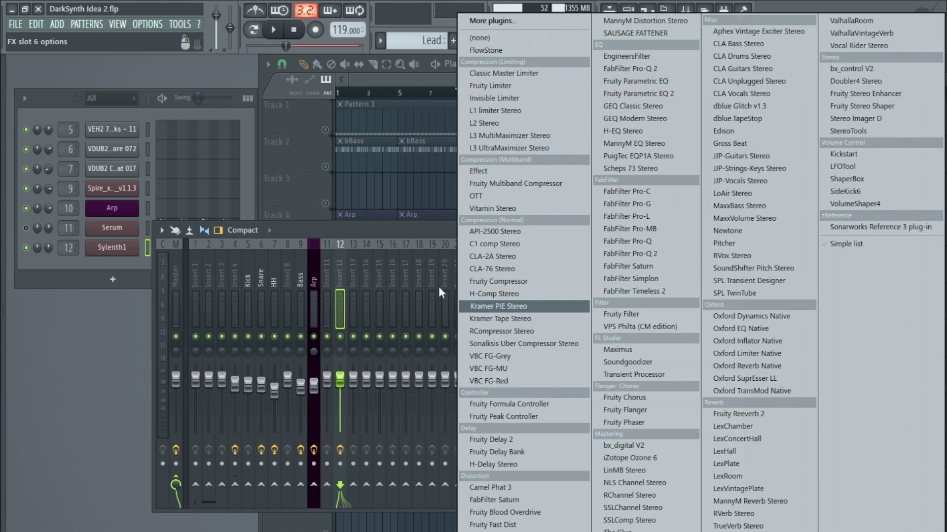
{"action": "left_click", "coordinate": [430, 232]}
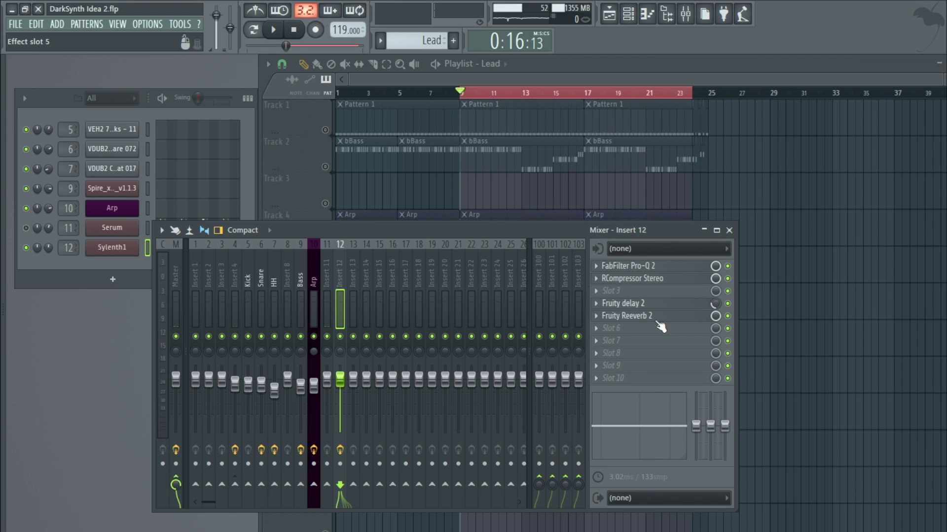
{"action": "left_click", "coordinate": [595, 340]}
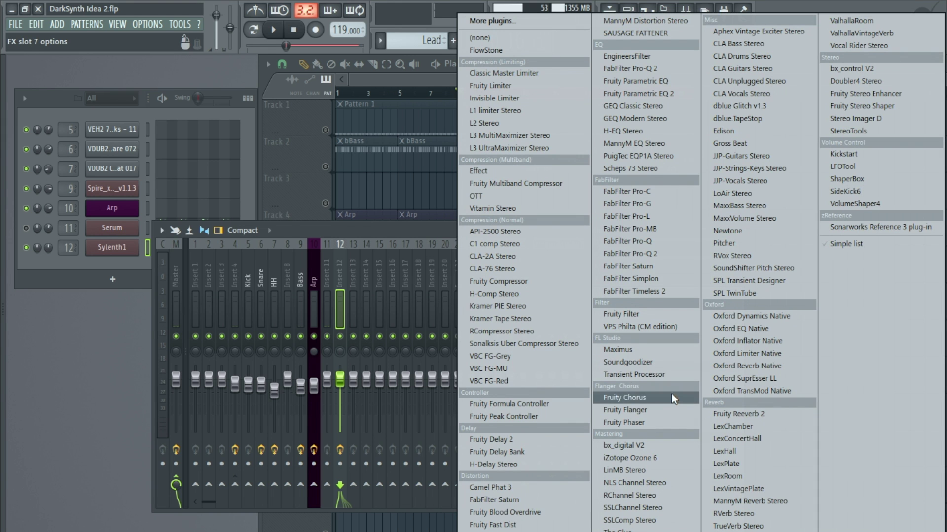
{"action": "left_click", "coordinate": [548, 331]}
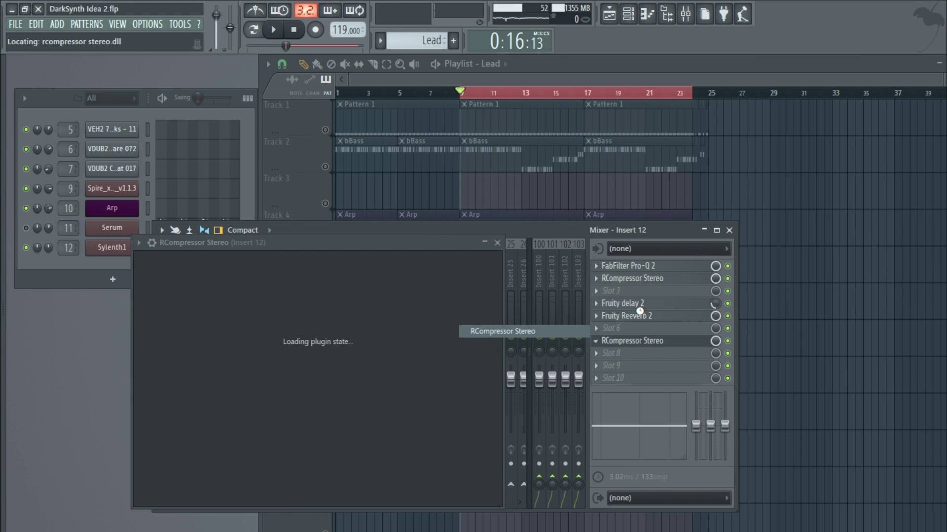
{"action": "left_click", "coordinate": [338, 258]}
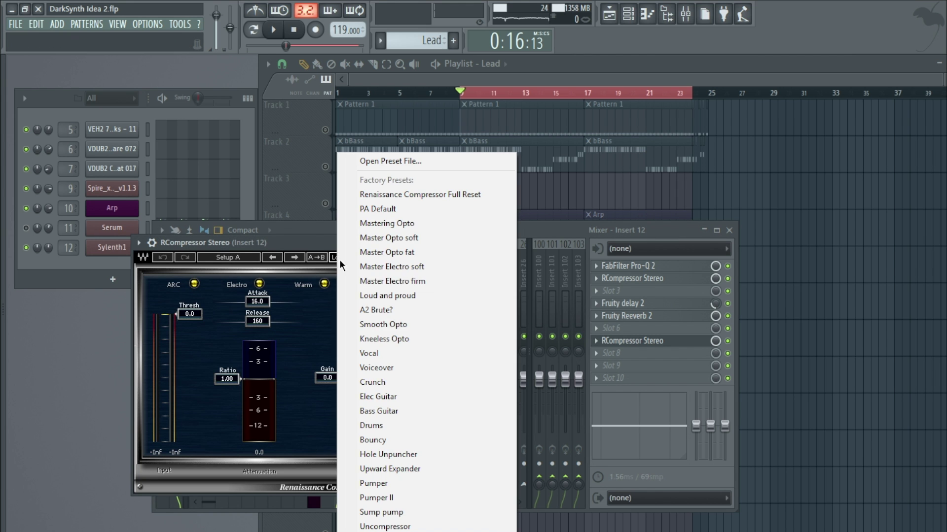
{"action": "left_click", "coordinate": [387, 402]}
Step: Set the second compressor's threshold to -12.4 and gain to 1.0 while the Lead plays, and close it
{"action": "key", "text": "space"}
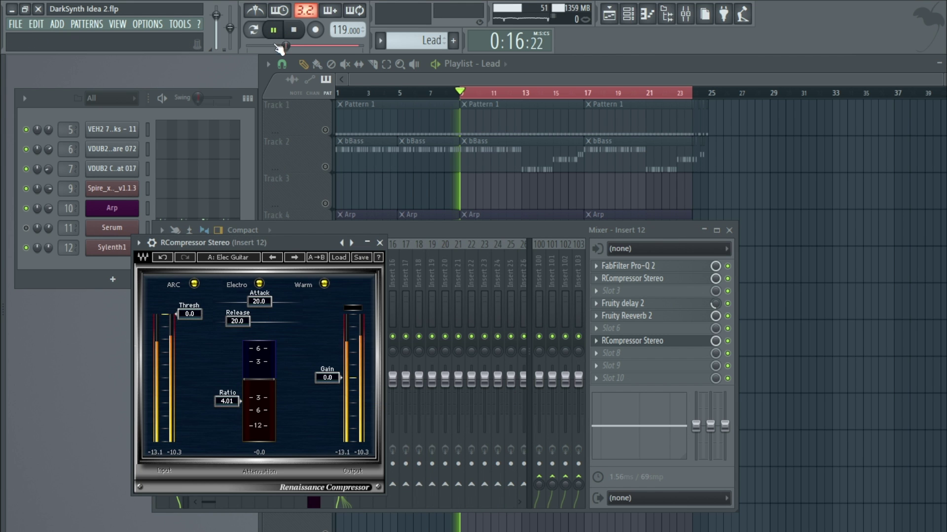
{"action": "left_click_drag", "start_coordinate": [173, 319], "coordinate": [173, 345]}
{"action": "left_click_drag", "start_coordinate": [320, 377], "coordinate": [321, 373]}
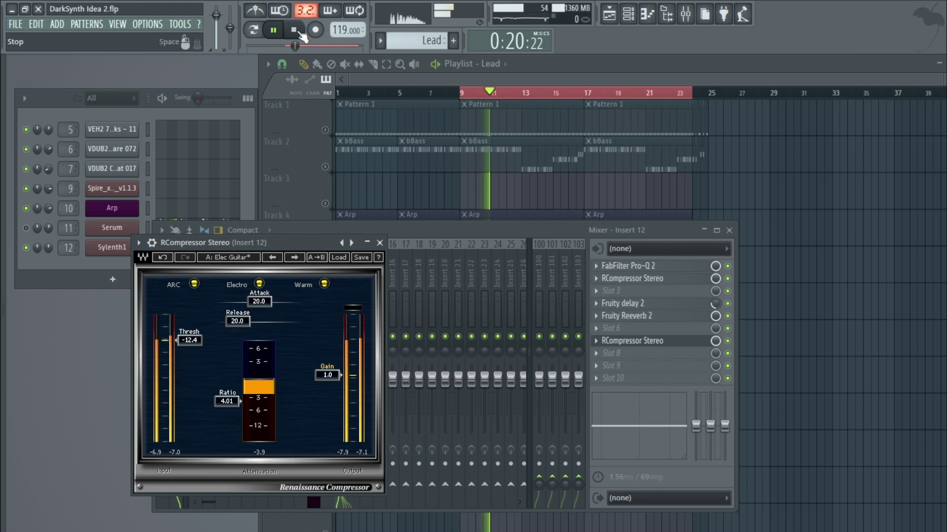
{"action": "left_click", "coordinate": [379, 242]}
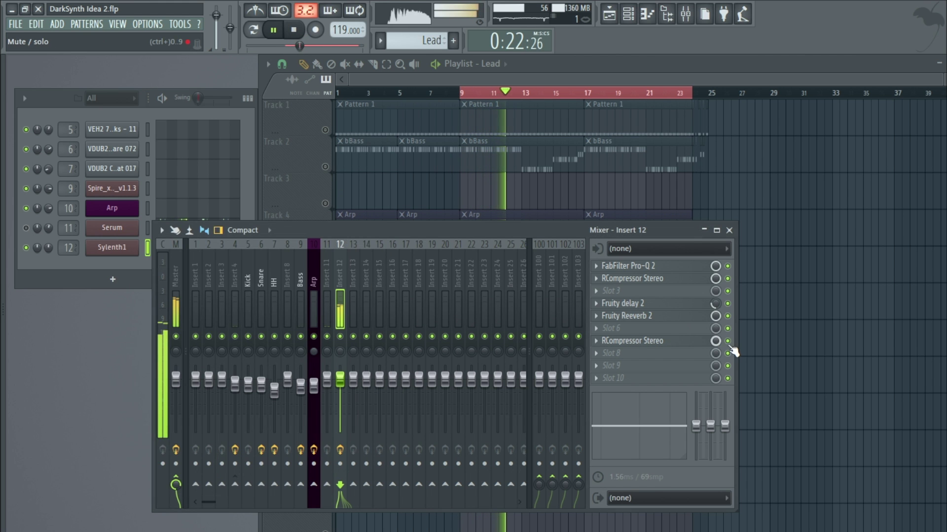
Step: Switch the slot 7 compressor off and back on during playback to compare the Lead, and stop playback
{"action": "left_click", "coordinate": [729, 342]}
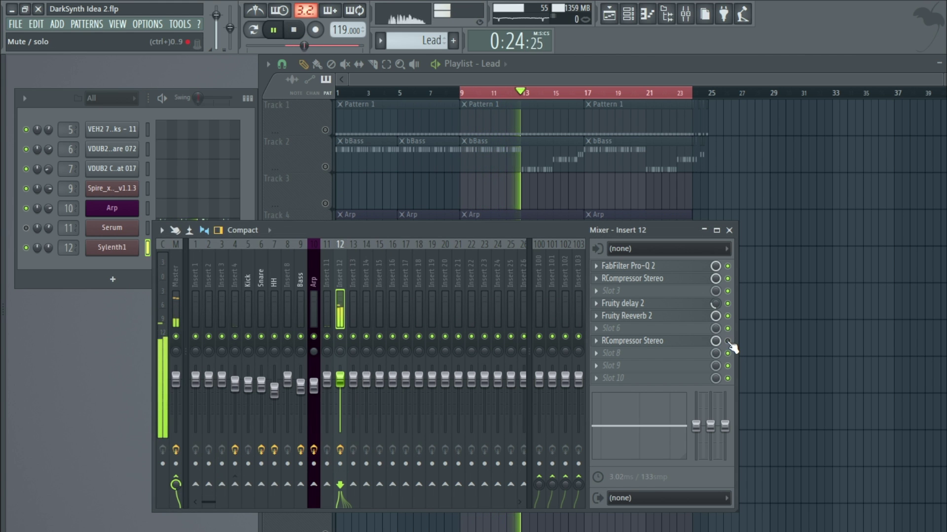
{"action": "left_click", "coordinate": [729, 342]}
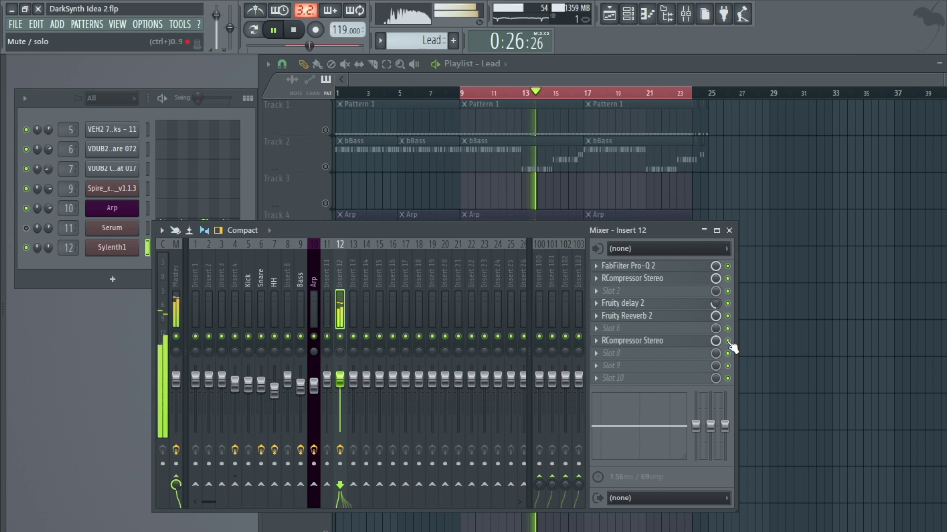
{"action": "left_click", "coordinate": [293, 30]}
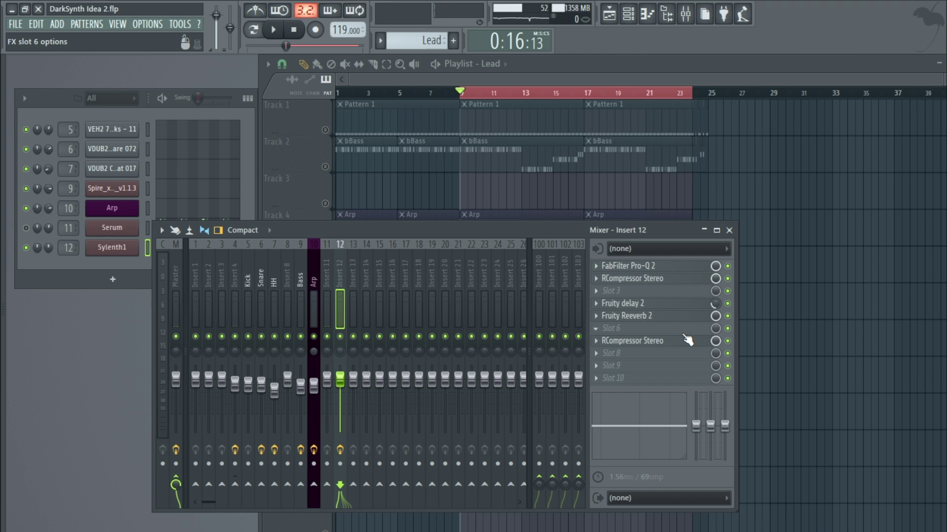
Step: Load the L2 Stereo limiter into slot 8 of Insert 12
{"action": "left_click_drag", "start_coordinate": [484, 235], "coordinate": [536, 212]}
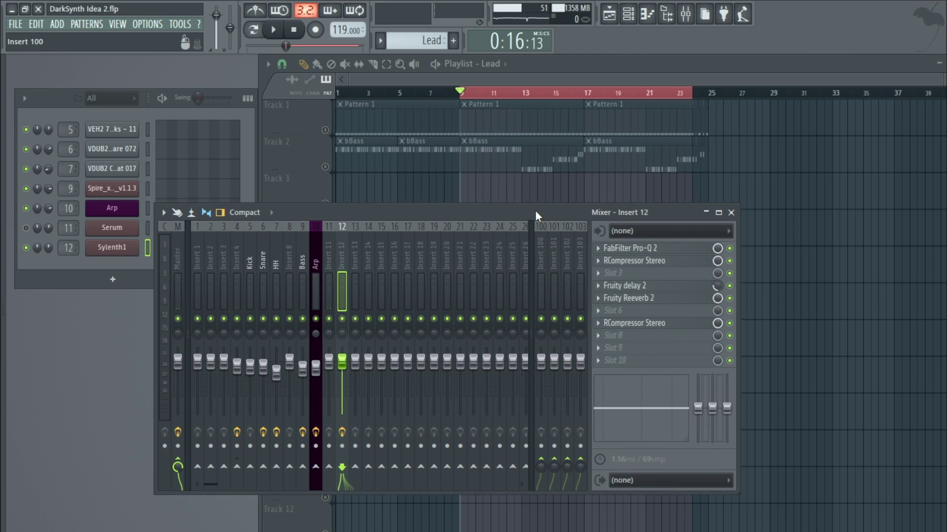
{"action": "left_click", "coordinate": [599, 337]}
{"action": "left_click", "coordinate": [500, 123]}
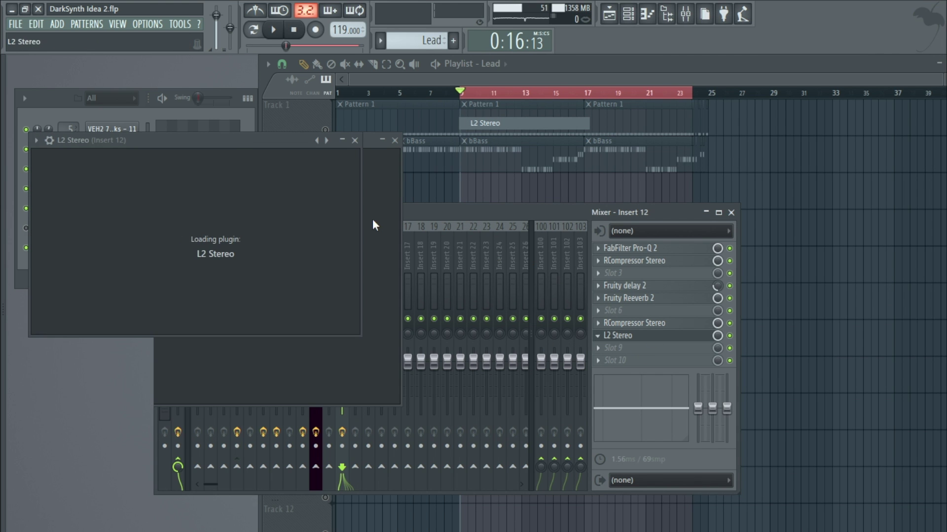
Step: Set the L2 threshold to -8.1 and out ceiling to -4.3 while the Lead plays, and close the limiter
{"action": "left_click_drag", "start_coordinate": [75, 213], "coordinate": [75, 228]}
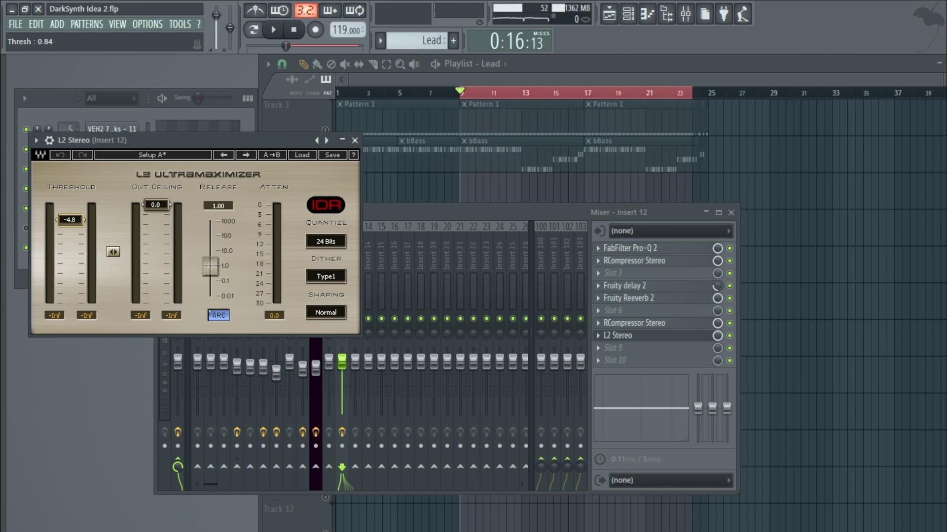
{"action": "key", "text": "space"}
{"action": "left_click_drag", "start_coordinate": [74, 222], "coordinate": [75, 235]}
{"action": "left_click_drag", "start_coordinate": [155, 204], "coordinate": [156, 219]}
{"action": "left_click", "coordinate": [295, 39]}
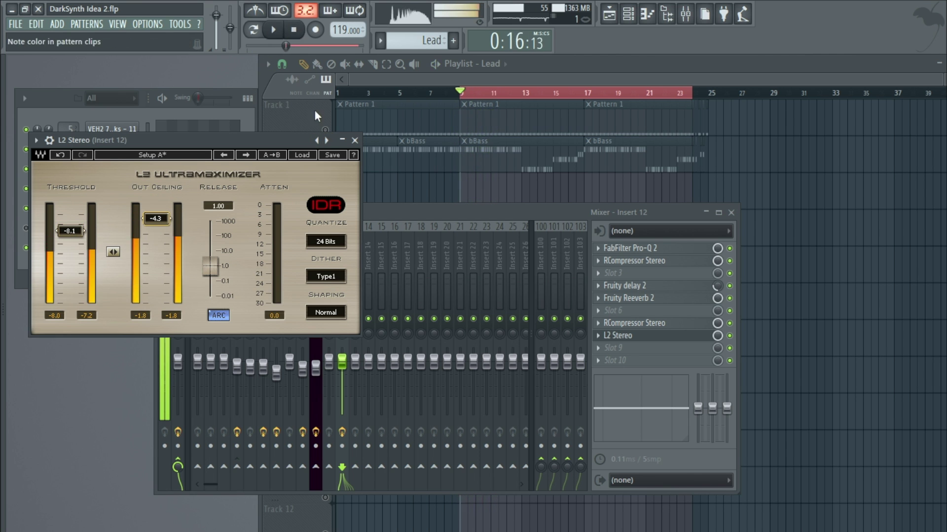
{"action": "left_click", "coordinate": [355, 140]}
Step: Move L2 Stereo to slot 10 and load Kickstart into slot 6 of Insert 12
{"action": "left_click_drag", "start_coordinate": [682, 333], "coordinate": [640, 363]}
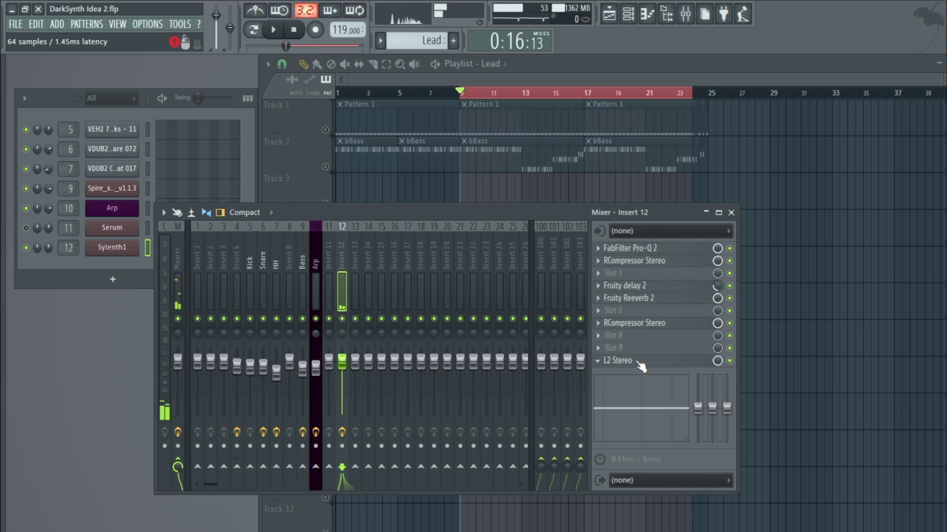
{"action": "left_click", "coordinate": [597, 311]}
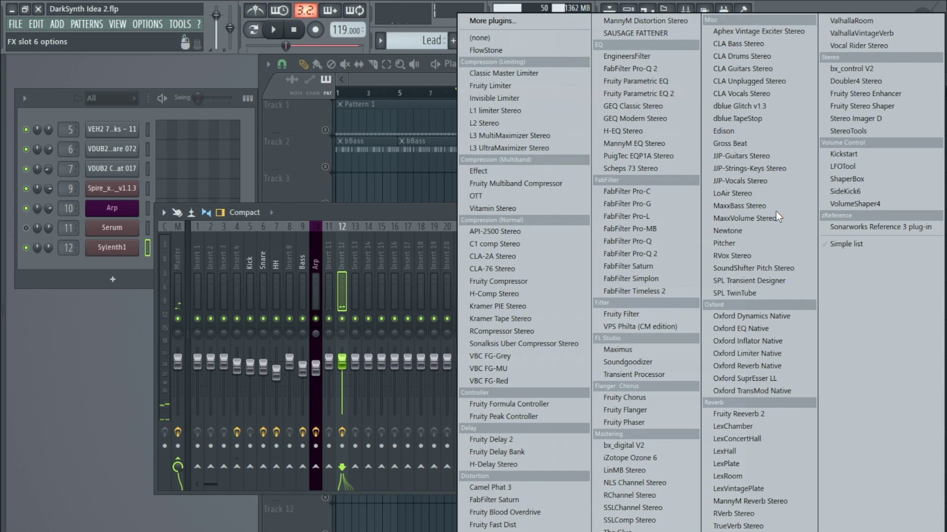
{"action": "left_click", "coordinate": [877, 154]}
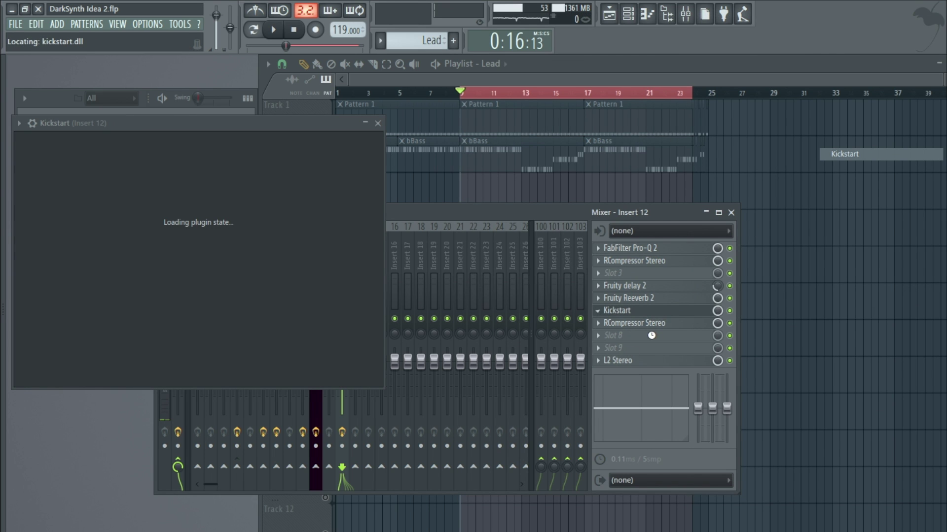
Step: Remove the second RCompressor Stereo from Insert 12 and move Kickstart to slot 9, directly above L2 Stereo
{"action": "left_click_drag", "start_coordinate": [634, 324], "coordinate": [633, 354]}
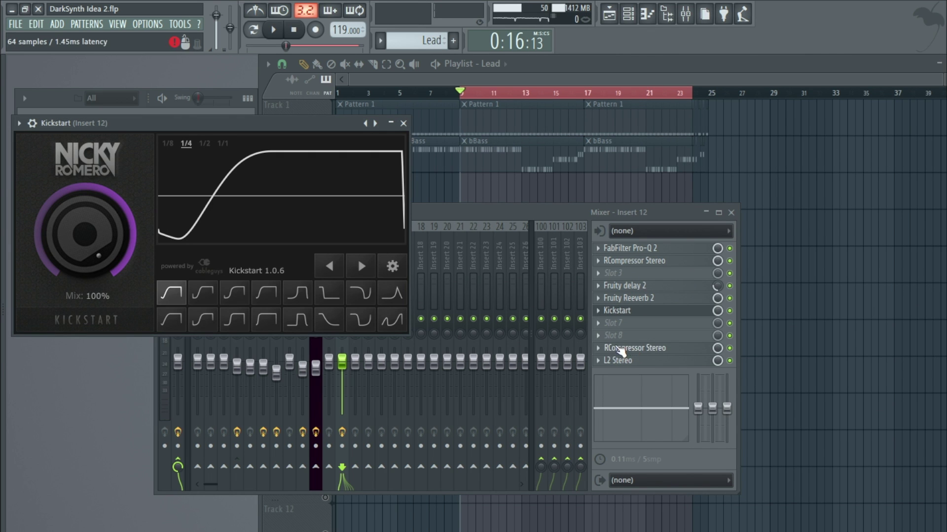
{"action": "left_click", "coordinate": [598, 348]}
{"action": "mouse_move", "coordinate": [638, 292]}
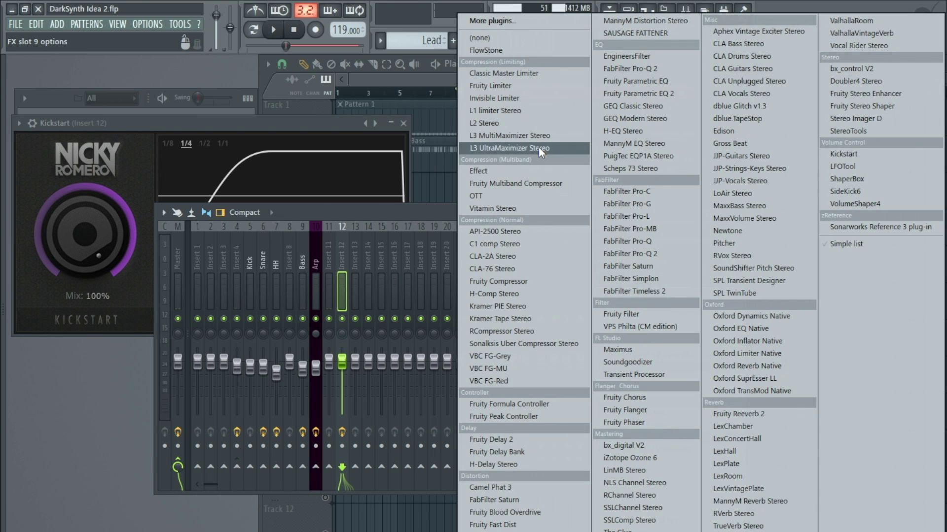
{"action": "left_click", "coordinate": [495, 38]}
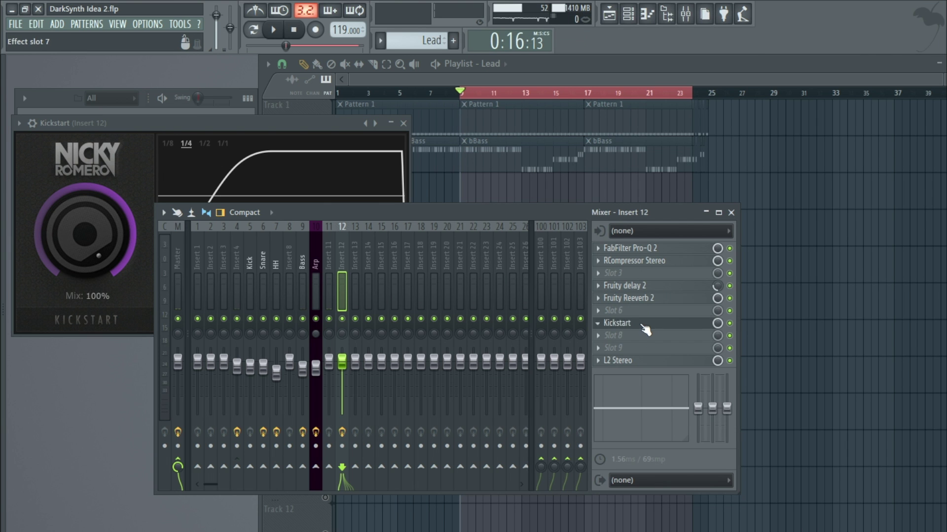
{"action": "left_click_drag", "start_coordinate": [645, 329], "coordinate": [645, 355]}
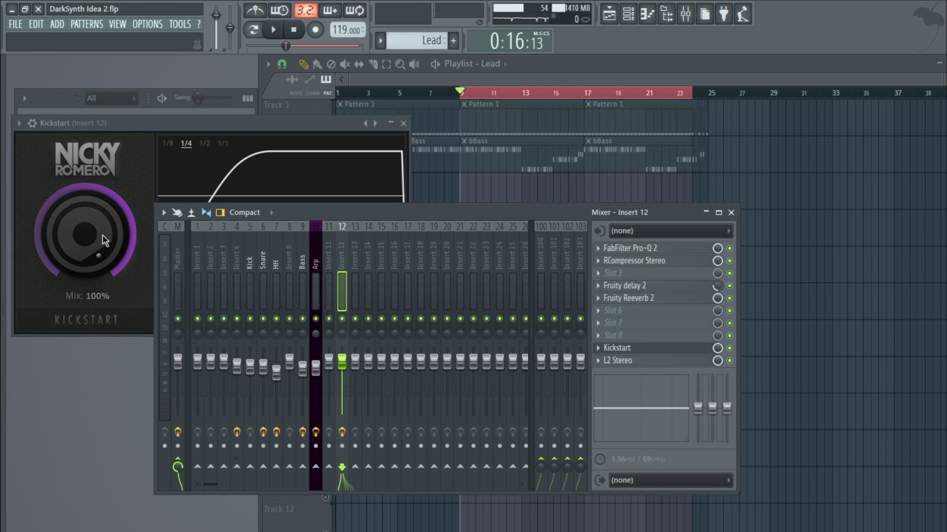
Step: Set Kickstart's mix to 69%, listen to the Lead and close the plugin
{"action": "left_click_drag", "start_coordinate": [128, 232], "coordinate": [357, 257]}
{"action": "key", "text": "space"}
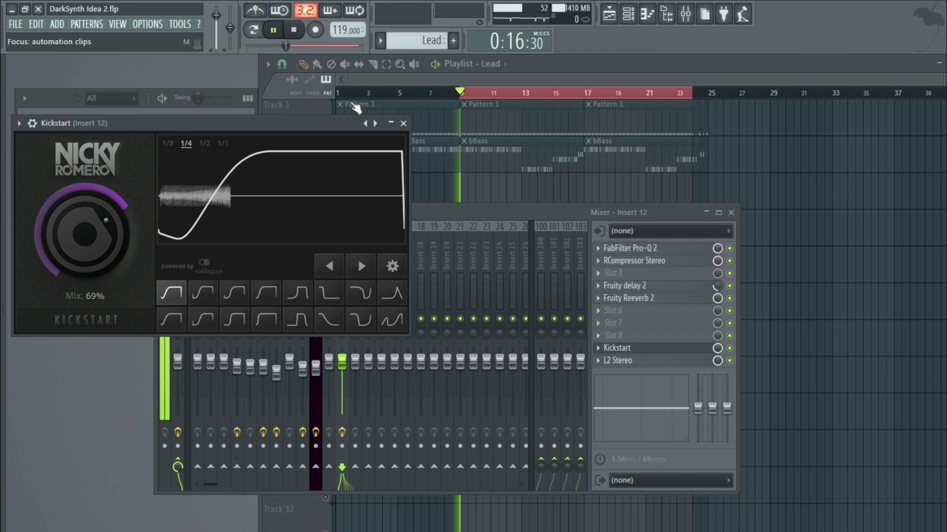
{"action": "left_click", "coordinate": [404, 123]}
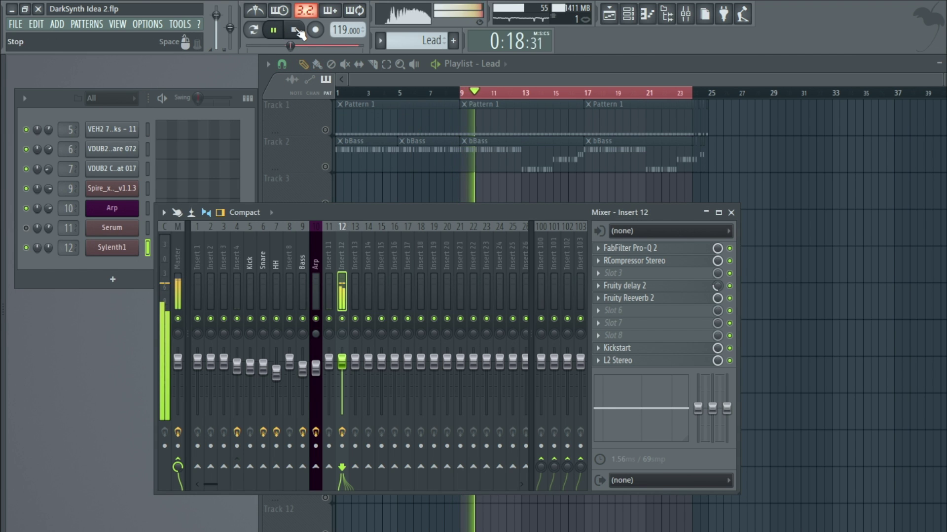
{"action": "key", "text": "space"}
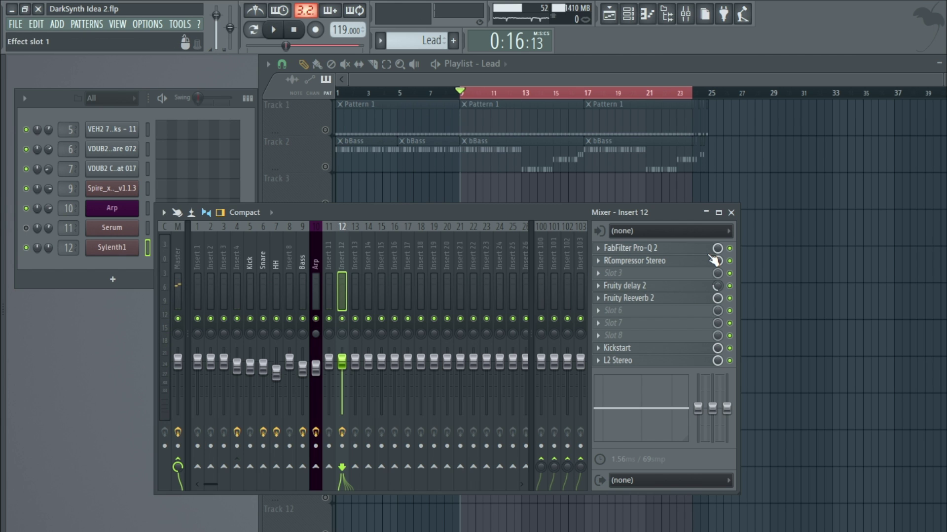
Step: Move Fruity Delay 2 to slot 5 and Fruity Reeverb 2 to slot 6 of Insert 12
{"action": "left_click_drag", "start_coordinate": [630, 286], "coordinate": [644, 303]}
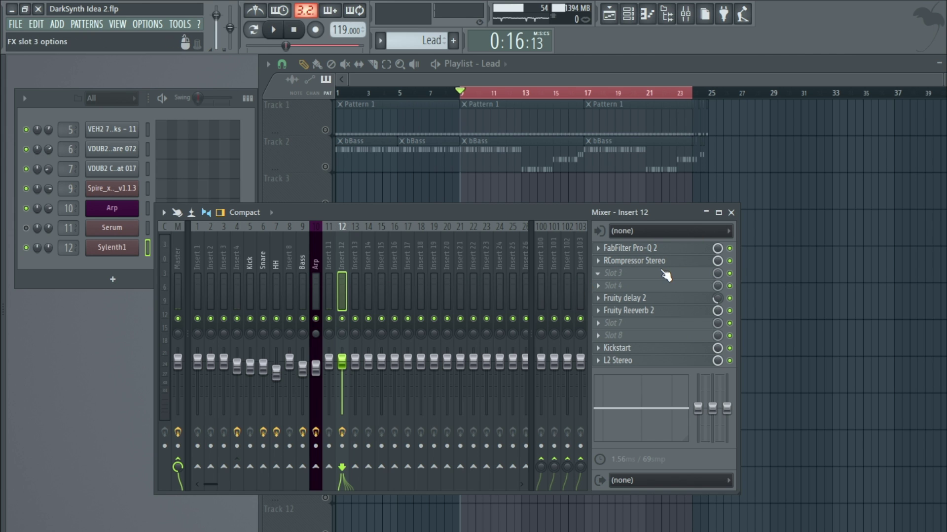
Step: Load Fruity Chorus into slot 3 of Insert 12, listen to it, and move Fruity Delay 2 and Fruity Reeverb 2 to slots 7 and 8
{"action": "left_click", "coordinate": [597, 274]}
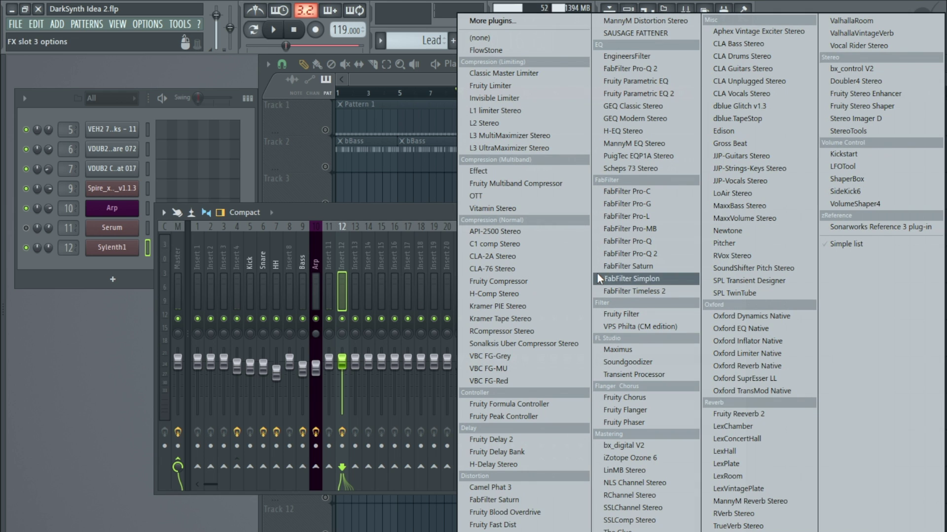
{"action": "left_click", "coordinate": [663, 398]}
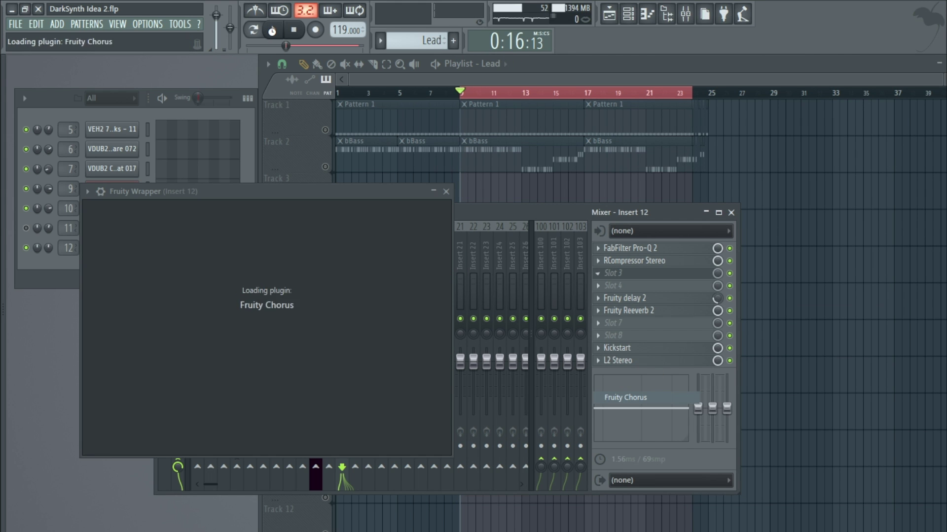
{"action": "left_click", "coordinate": [422, 192]}
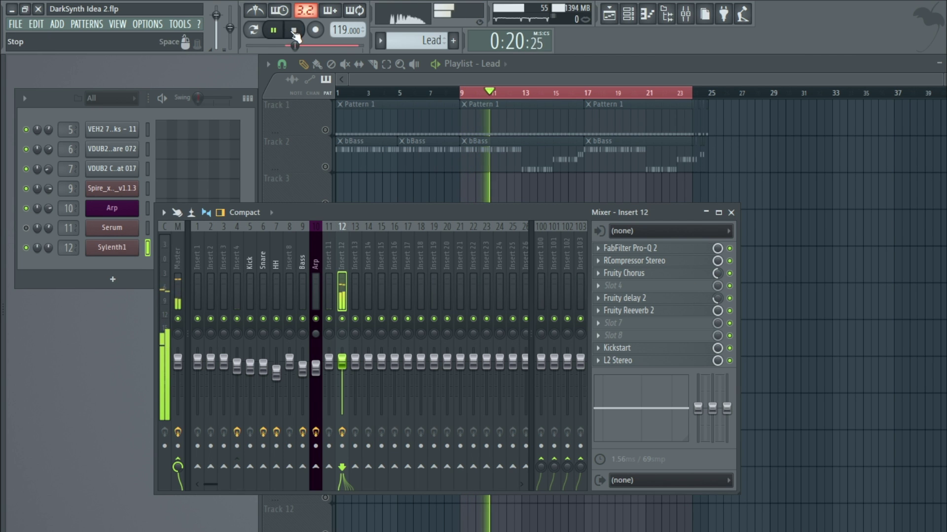
{"action": "left_click", "coordinate": [293, 30]}
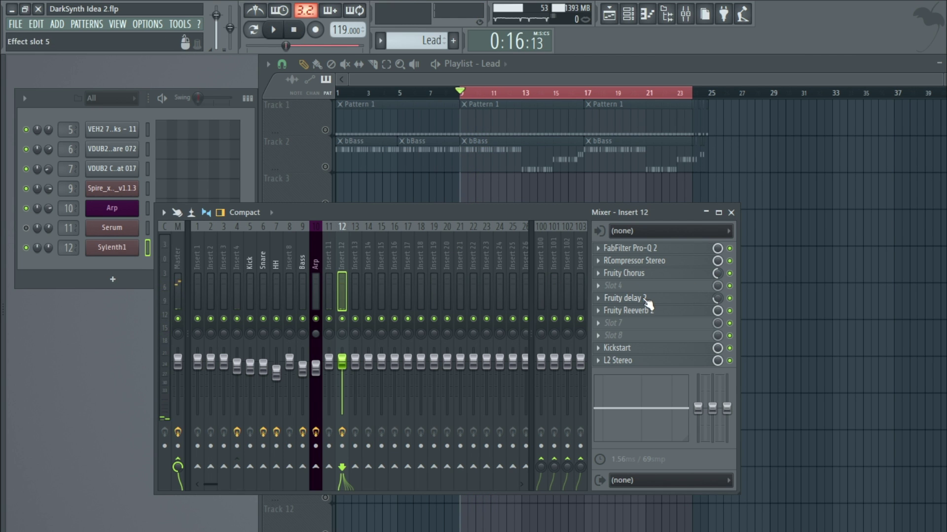
{"action": "left_click_drag", "start_coordinate": [647, 330], "coordinate": [648, 341]}
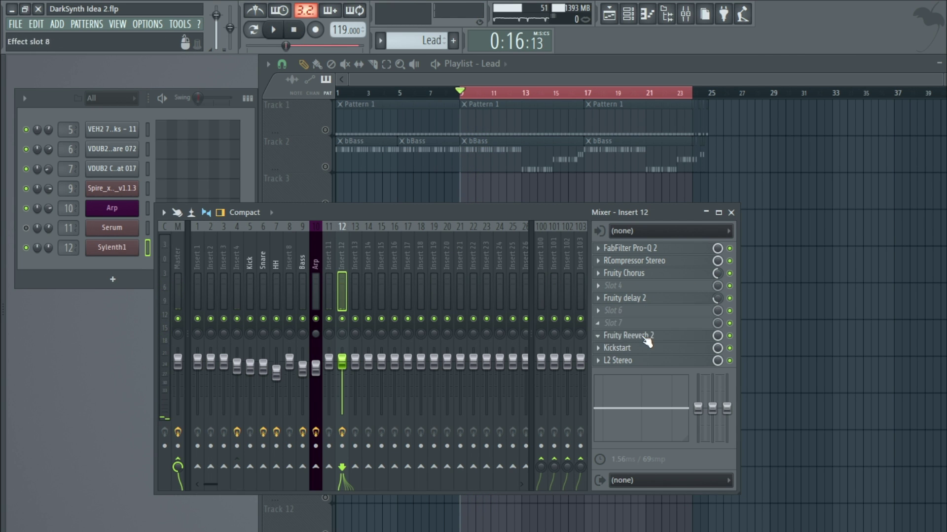
{"action": "left_click_drag", "start_coordinate": [651, 307], "coordinate": [652, 327]}
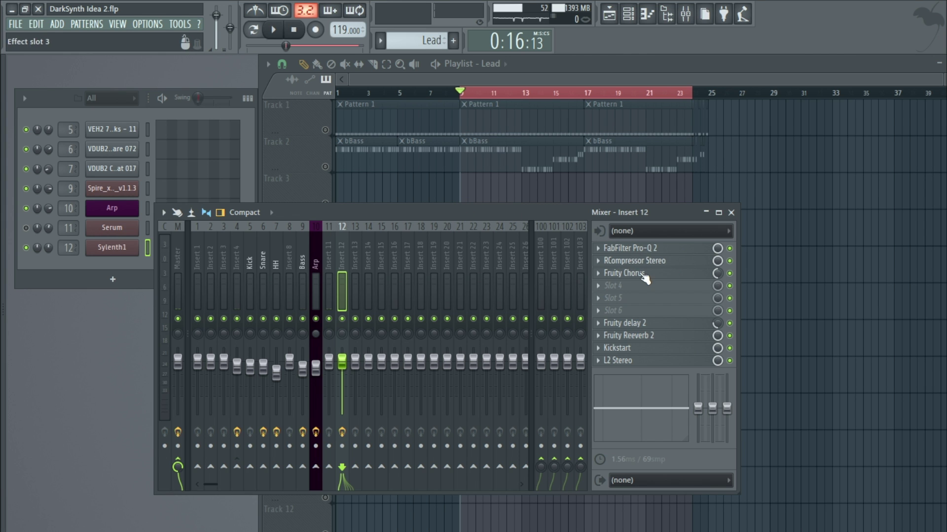
Step: Solo the Arp track in the playlist and play the Arp pattern in pattern mode while viewing the Arp insert's effects
{"action": "left_click", "coordinate": [777, 79]}
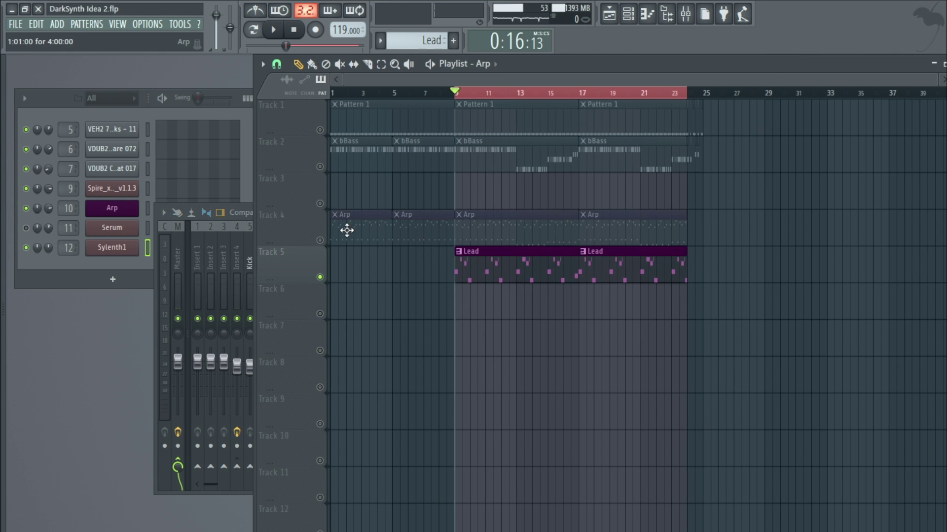
{"action": "right_click", "coordinate": [320, 241]}
{"action": "left_click", "coordinate": [253, 30]}
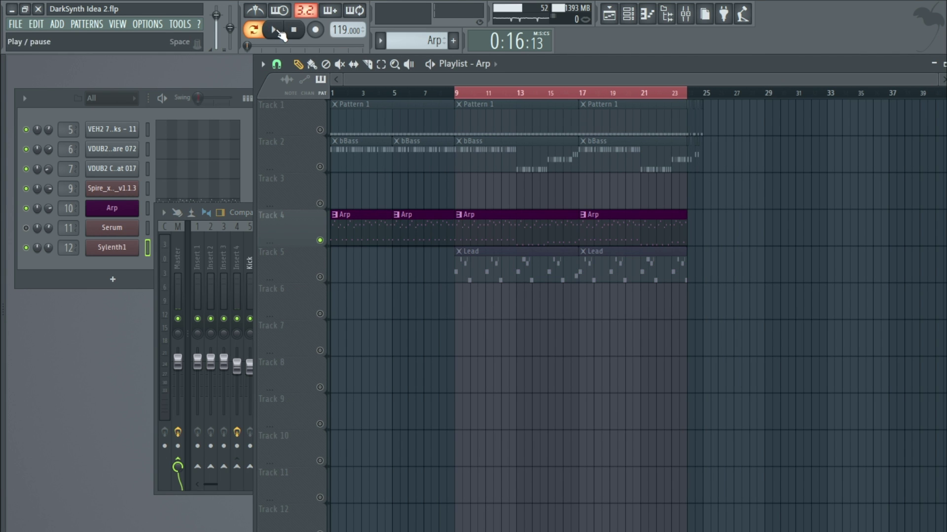
{"action": "left_click", "coordinate": [273, 30]}
{"action": "left_click", "coordinate": [156, 253]}
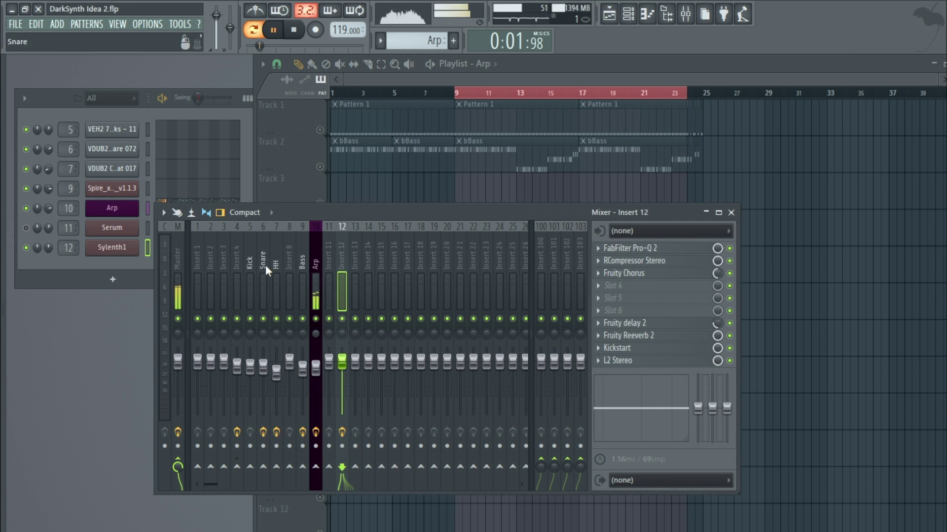
{"action": "left_click", "coordinate": [317, 250]}
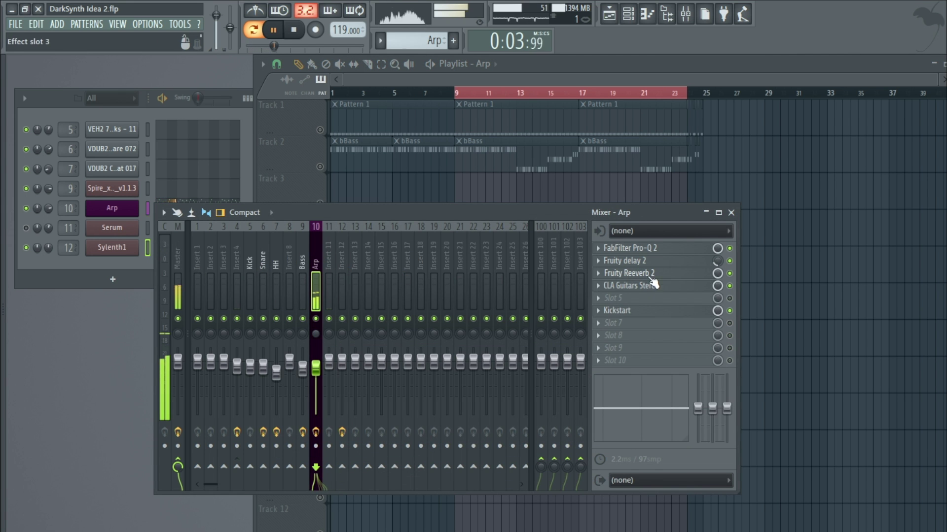
{"action": "key", "text": "space"}
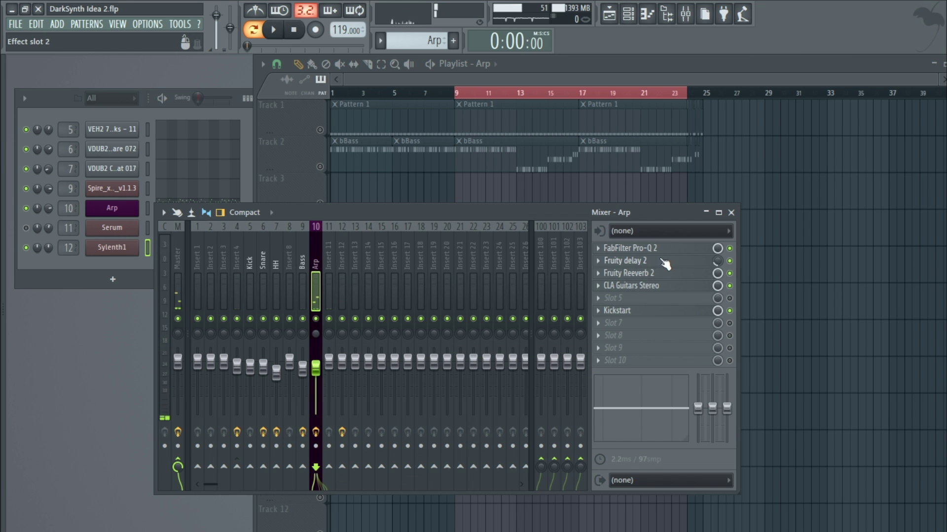
Step: Switch back to song mode, listen to the soloed Arp from bar 9 and select the Bass insert
{"action": "left_click", "coordinate": [253, 30]}
{"action": "left_click", "coordinate": [273, 29]}
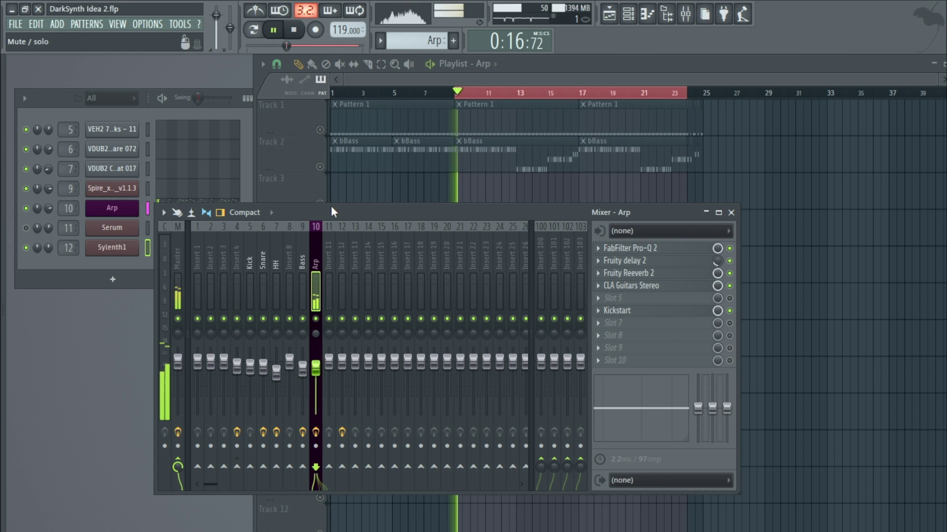
{"action": "left_click", "coordinate": [307, 244]}
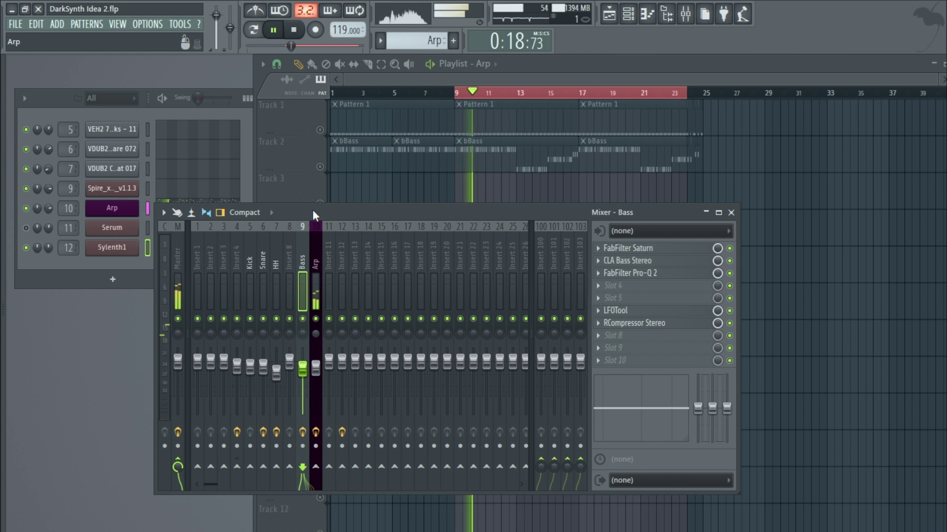
{"action": "left_click", "coordinate": [295, 34]}
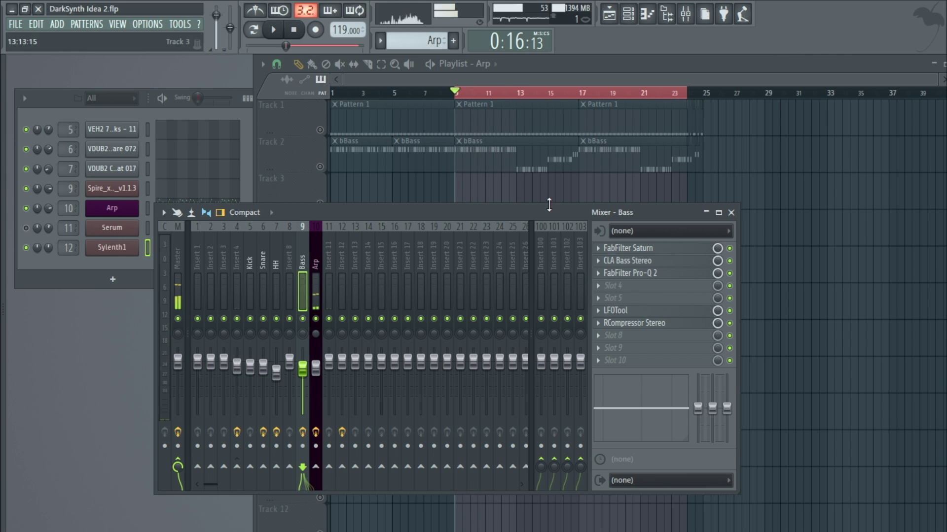
Step: Solo the bBass track, bring the mixer up below it and bypass all loaded effects on the Bass insert
{"action": "left_click", "coordinate": [732, 212]}
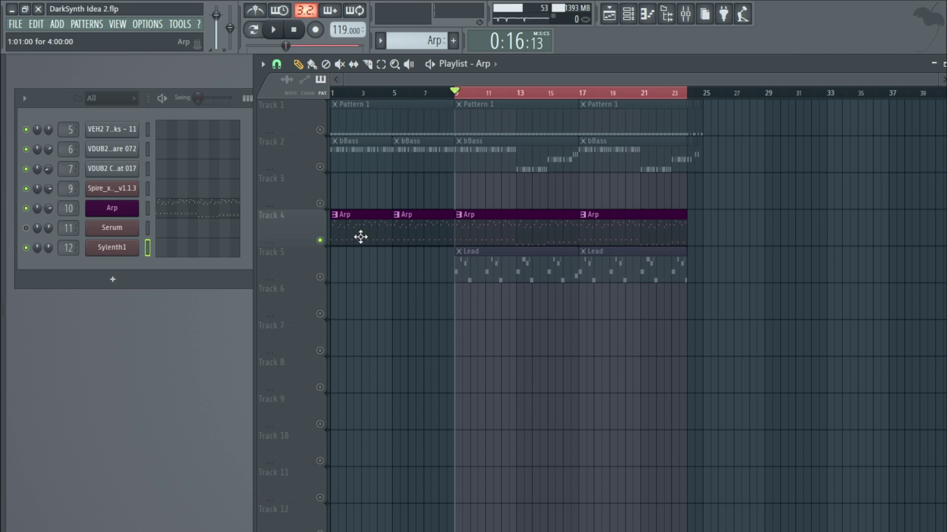
{"action": "left_click", "coordinate": [118, 25]}
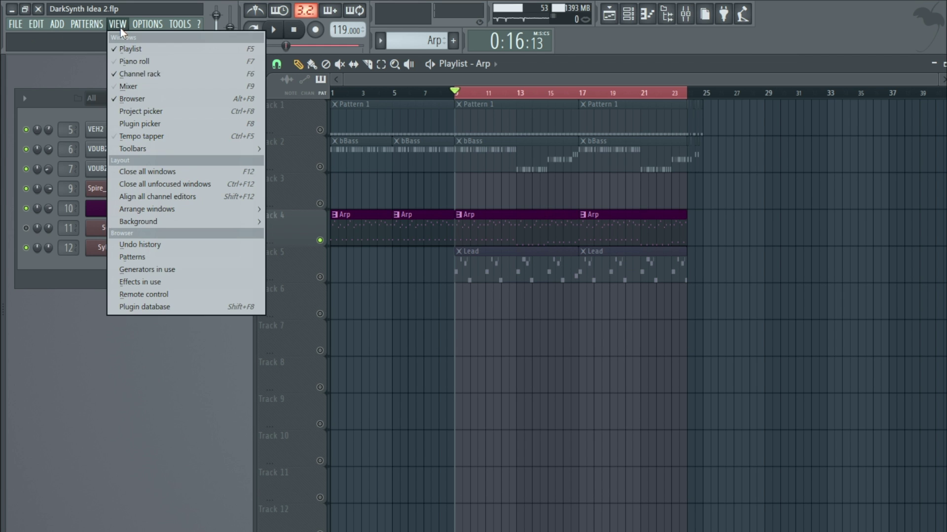
{"action": "left_click", "coordinate": [129, 86]}
{"action": "left_click_drag", "start_coordinate": [383, 225], "coordinate": [417, 343]}
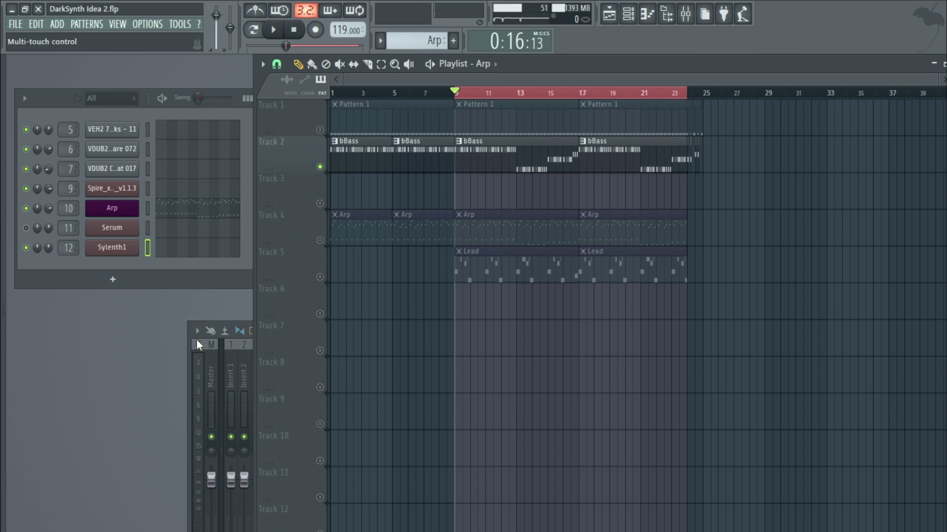
{"action": "left_click", "coordinate": [187, 357]}
{"action": "left_click_drag", "start_coordinate": [376, 324], "coordinate": [456, 280]}
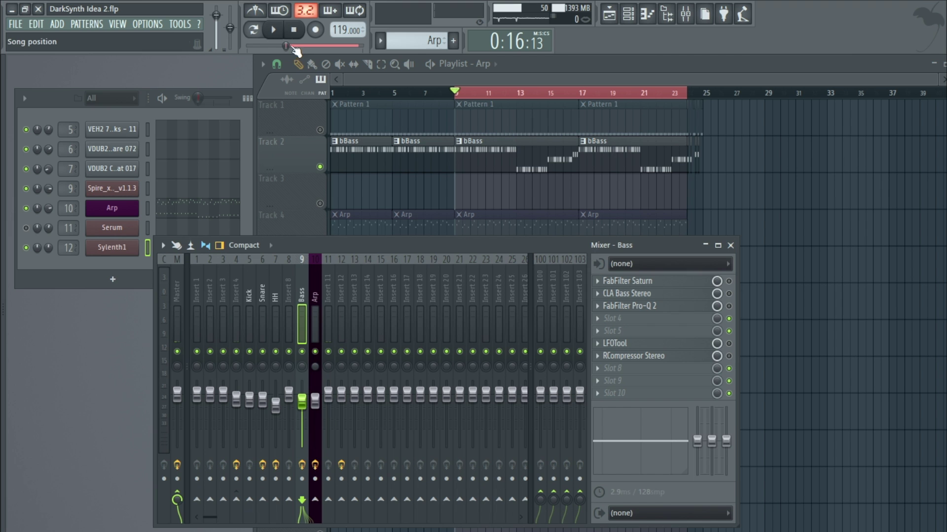
Step: Listen twice to the soloed bass from bar 9 with its effects bypassed
{"action": "left_click", "coordinate": [275, 31]}
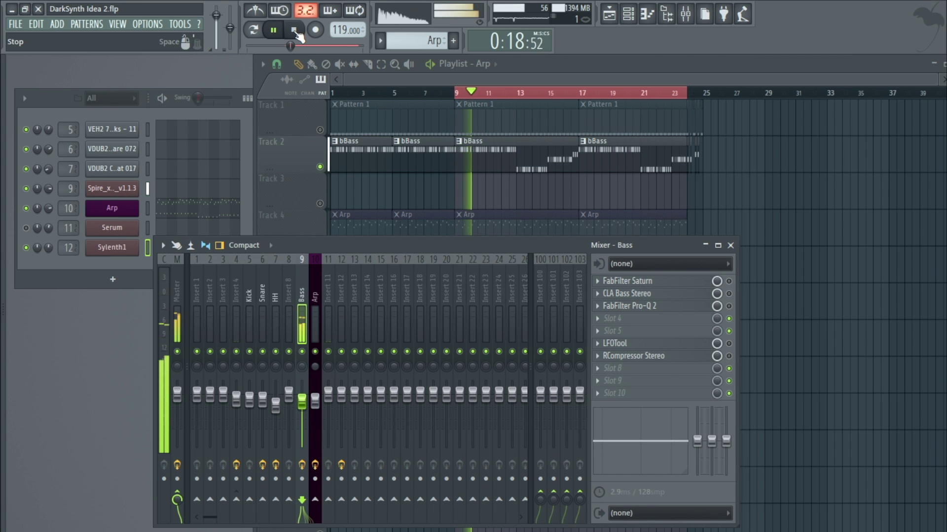
{"action": "left_click", "coordinate": [296, 32]}
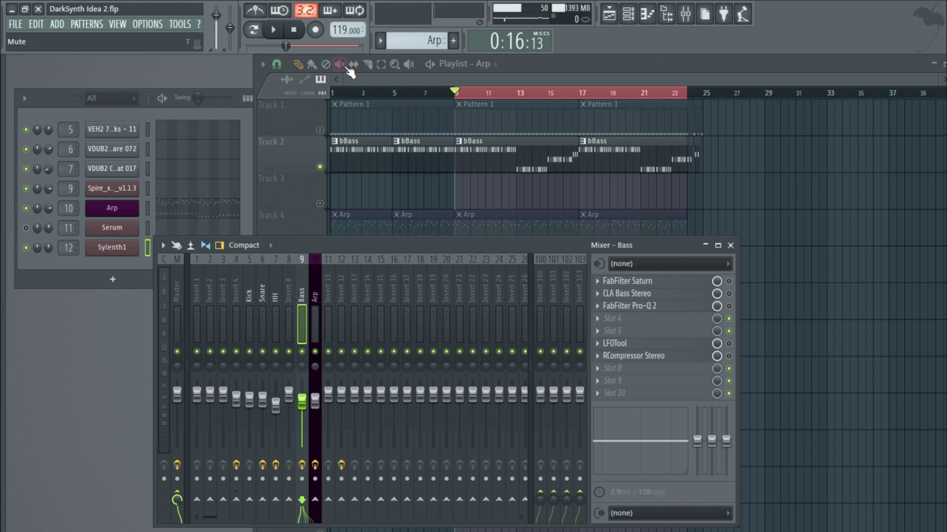
{"action": "left_click", "coordinate": [274, 30]}
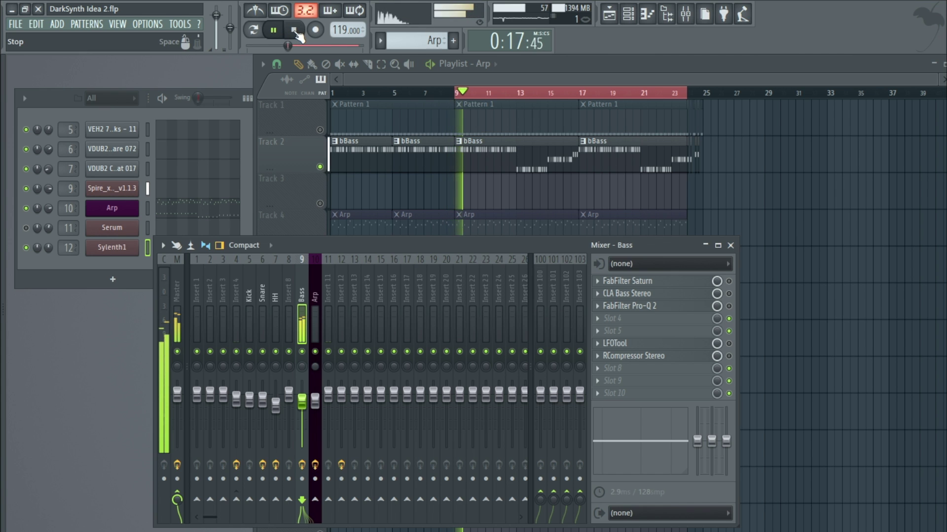
{"action": "left_click", "coordinate": [293, 31]}
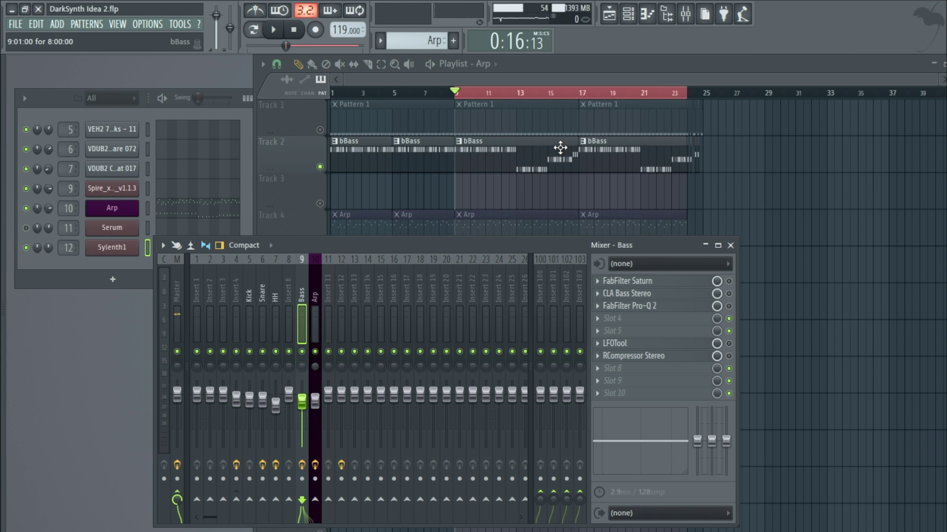
Step: Enable FabFilter Saturn on the Bass insert, view its settings and listen to the bass
{"action": "left_click", "coordinate": [662, 285]}
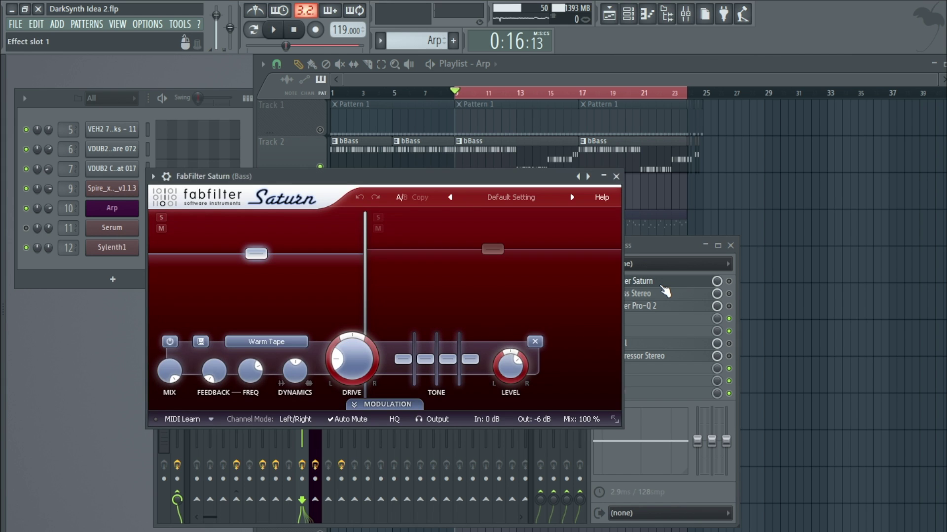
{"action": "left_click", "coordinate": [729, 281]}
{"action": "left_click", "coordinate": [616, 176]}
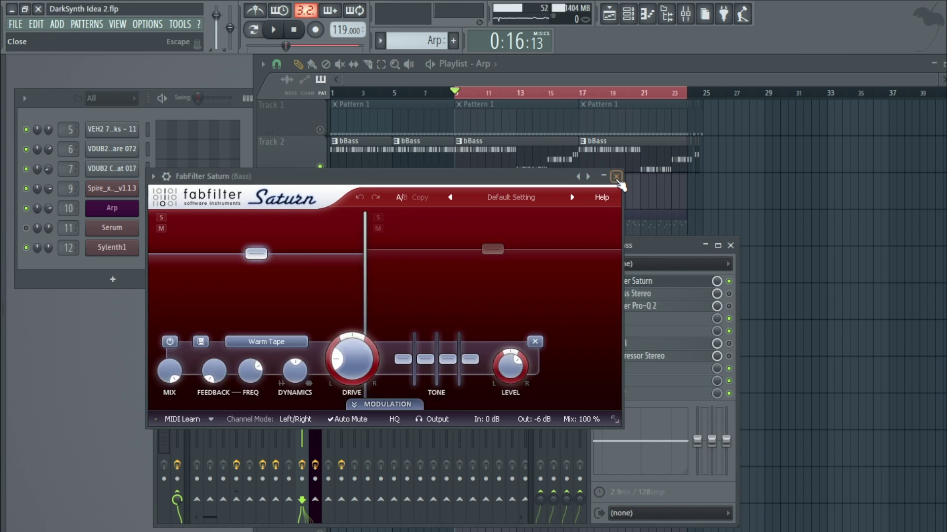
{"action": "left_click", "coordinate": [616, 176]}
{"action": "left_click", "coordinate": [274, 32]}
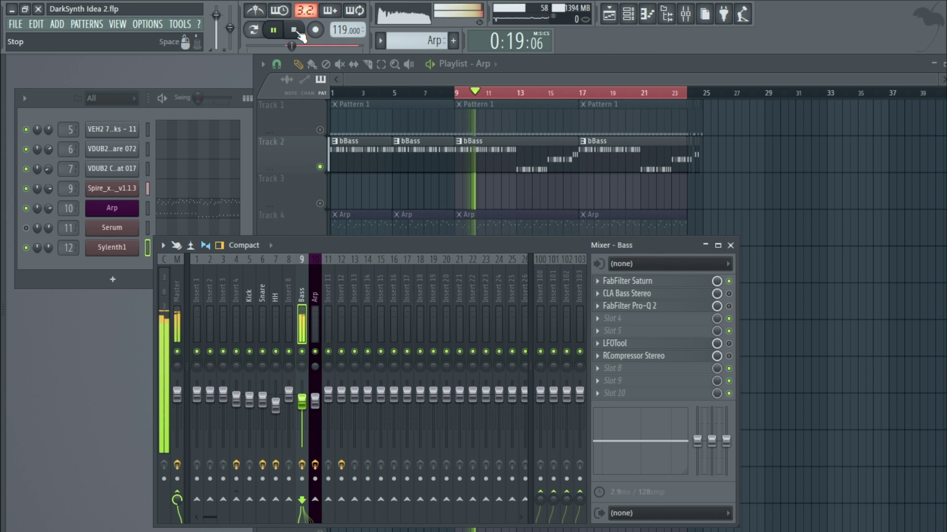
{"action": "left_click", "coordinate": [298, 33]}
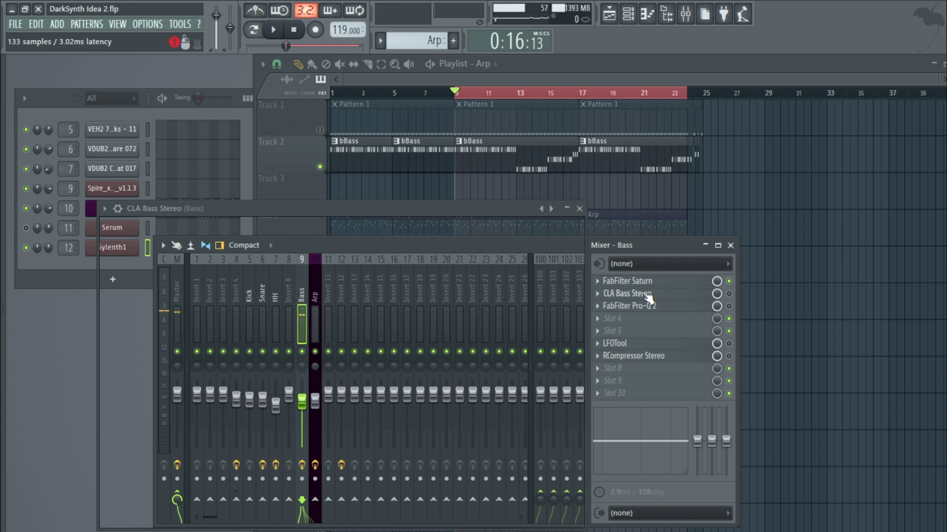
Step: Enable CLA Bass Stereo on the Bass insert, view its fader settings and listen to the bass with it
{"action": "left_click", "coordinate": [648, 295]}
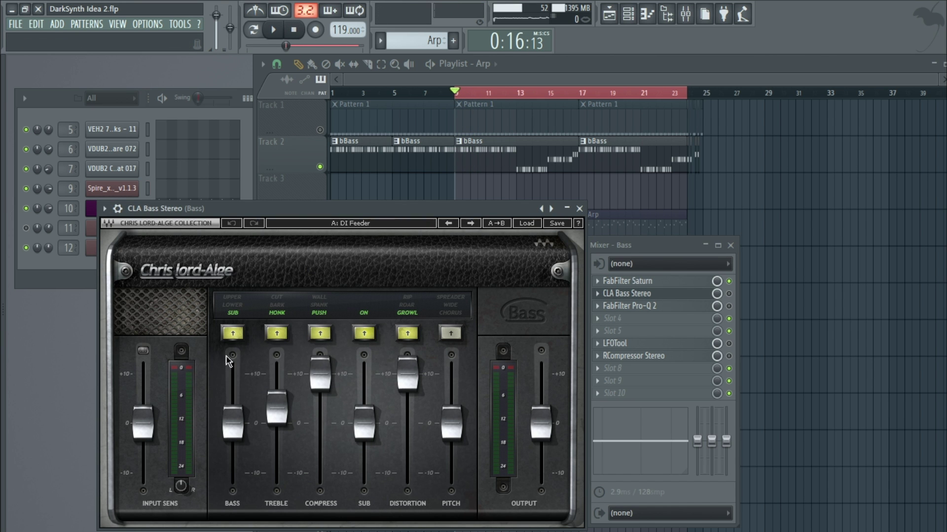
{"action": "left_click", "coordinate": [730, 298]}
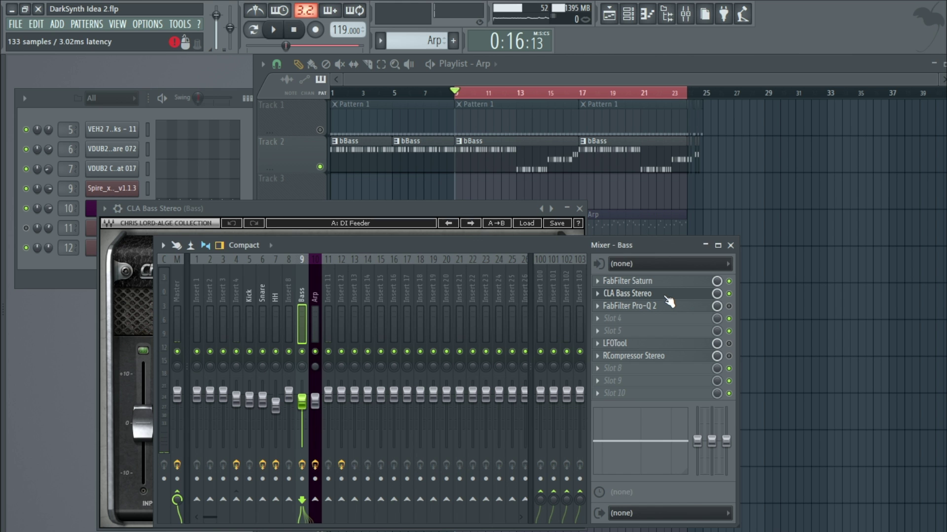
{"action": "left_click", "coordinate": [664, 295]}
{"action": "left_click", "coordinate": [667, 298]}
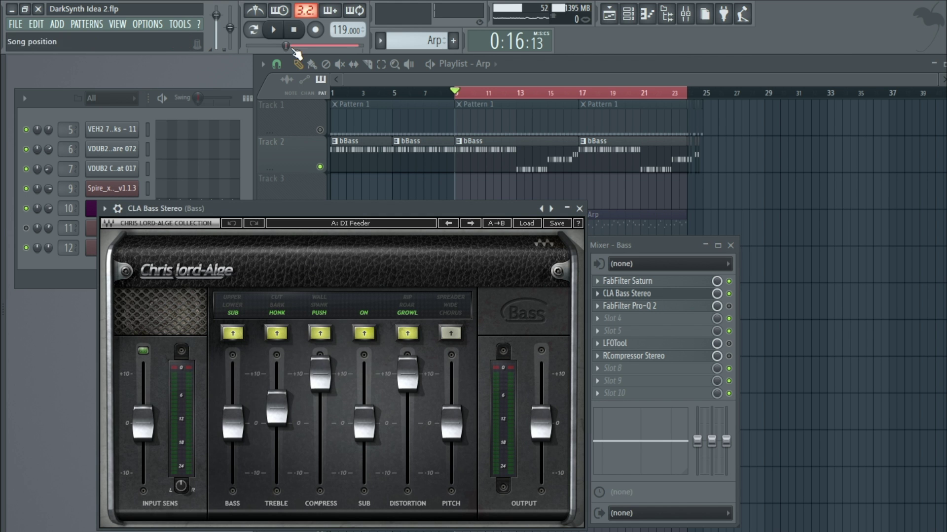
{"action": "left_click", "coordinate": [272, 32]}
{"action": "left_click_drag", "start_coordinate": [348, 209], "coordinate": [358, 170]}
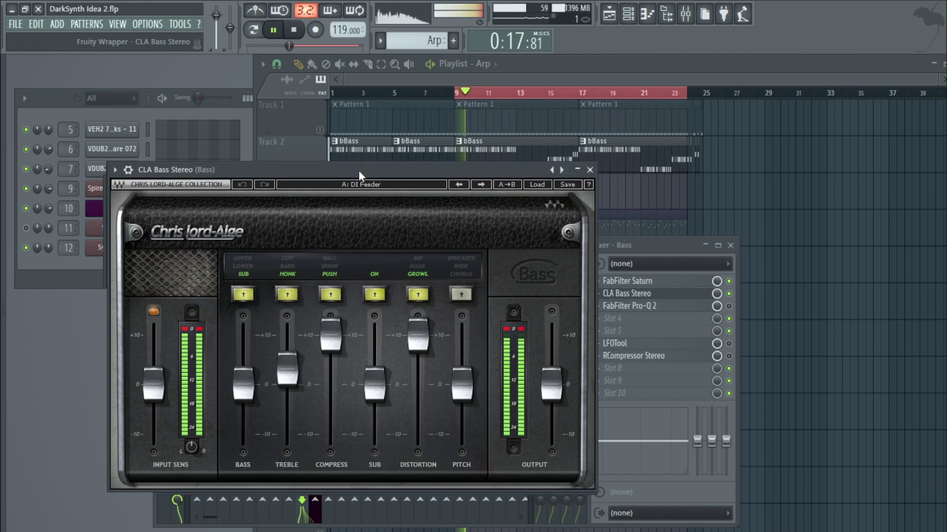
{"action": "left_click", "coordinate": [590, 169]}
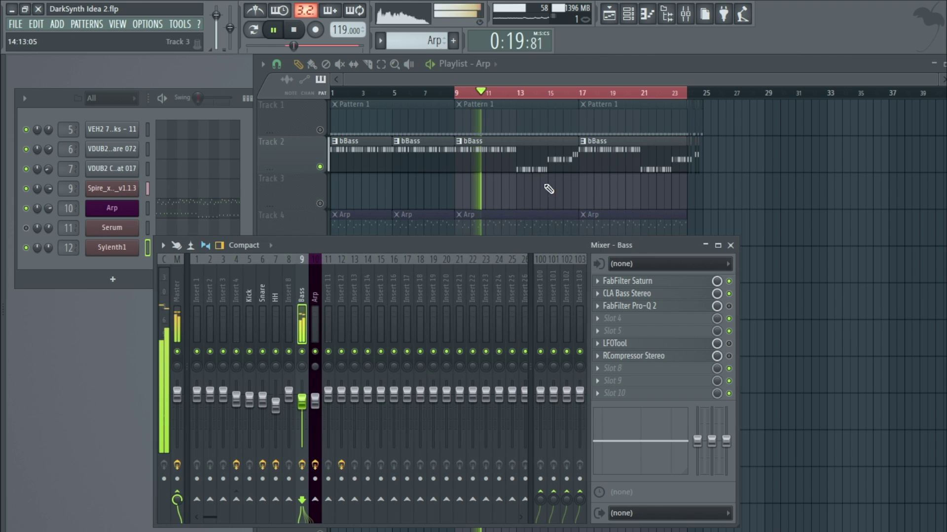
{"action": "left_click", "coordinate": [295, 31]}
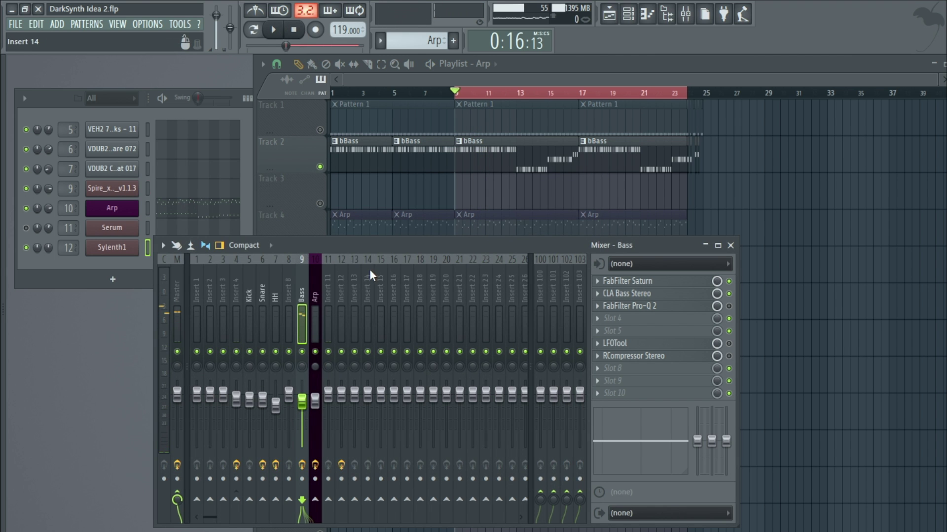
Step: Enable FabFilter Pro-Q 2 on the Bass insert, review its EQ curve and close the plugin
{"action": "left_click", "coordinate": [661, 306]}
{"action": "left_click", "coordinate": [573, 163]}
{"action": "left_click", "coordinate": [683, 306]}
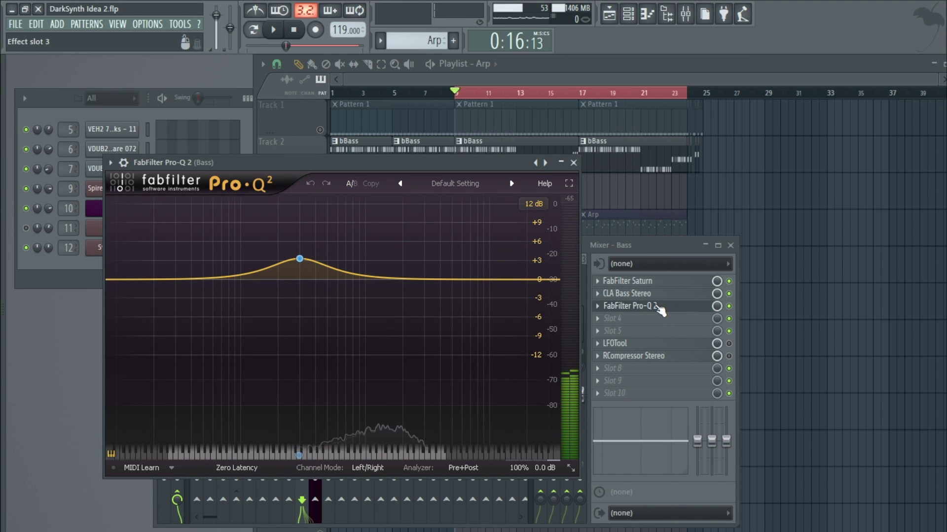
{"action": "left_click", "coordinate": [574, 163]}
Step: Look over the effect chains on the Arp and Bass inserts and reopen FabFilter Pro-Q 2 on Bass
{"action": "left_click", "coordinate": [329, 285]}
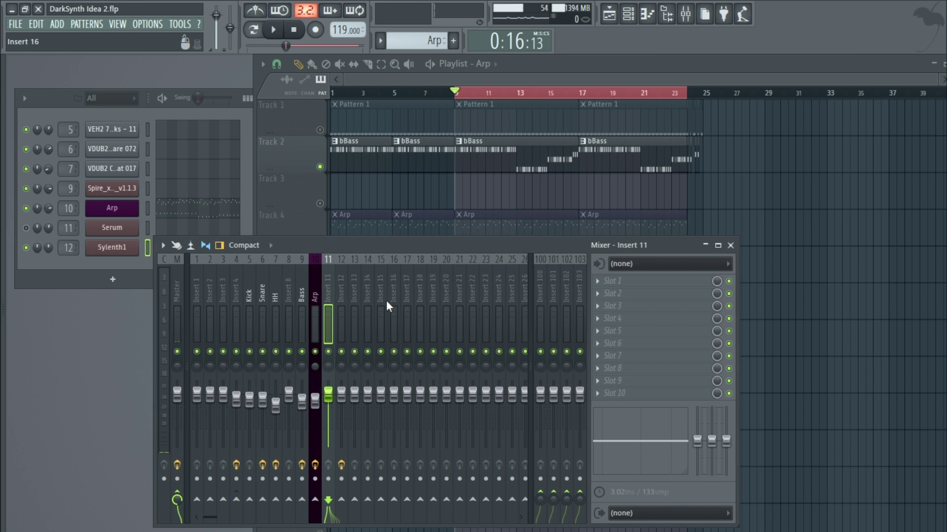
{"action": "left_click", "coordinate": [315, 291]}
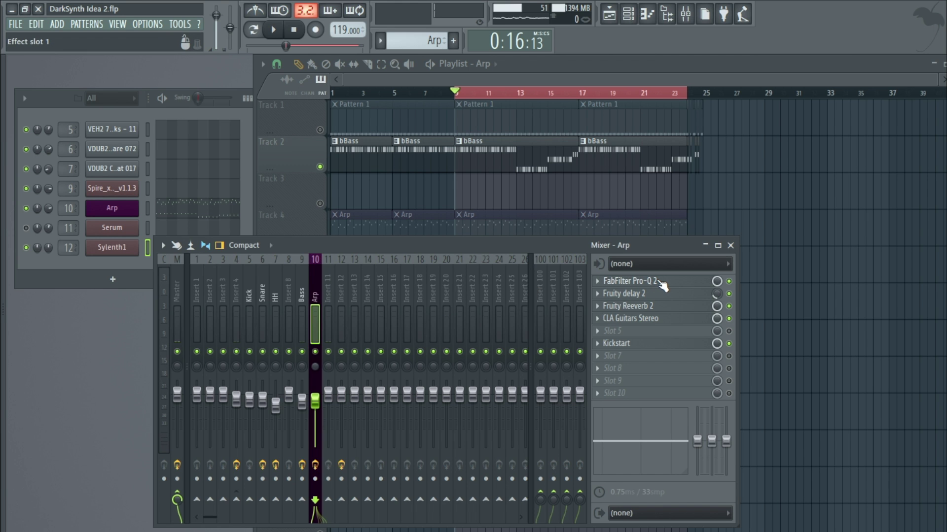
{"action": "left_click", "coordinate": [300, 291]}
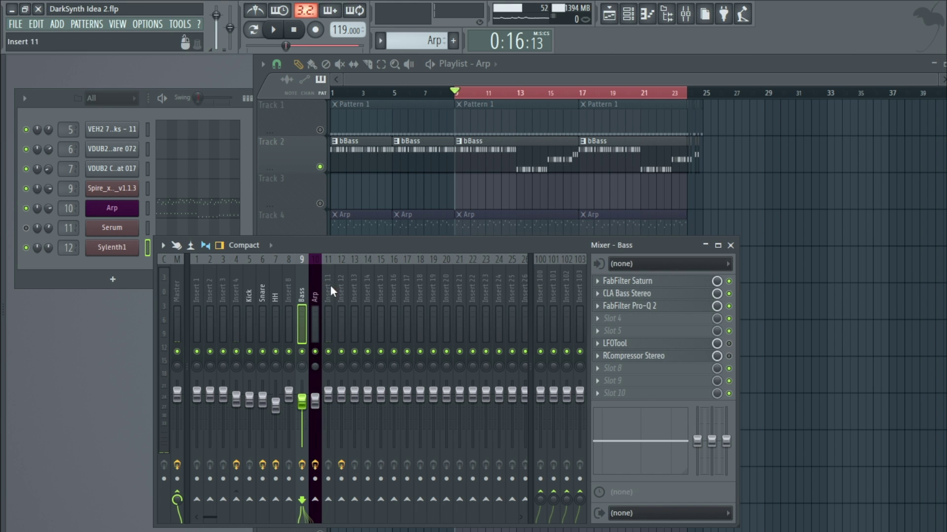
{"action": "left_click", "coordinate": [652, 306]}
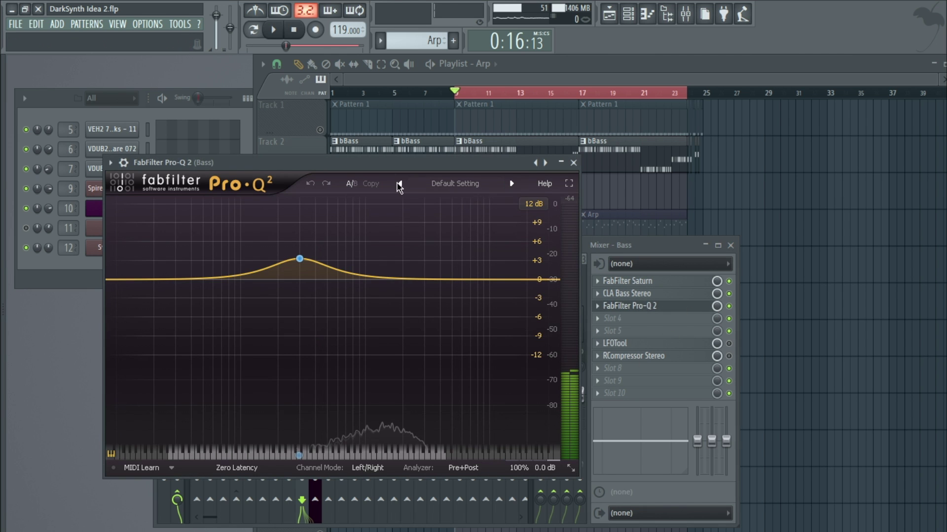
Step: Play the soloed bass from bar 9, compare it with FabFilter Pro-Q 2 bypassed and enabled, and close the plugin
{"action": "left_click", "coordinate": [273, 30]}
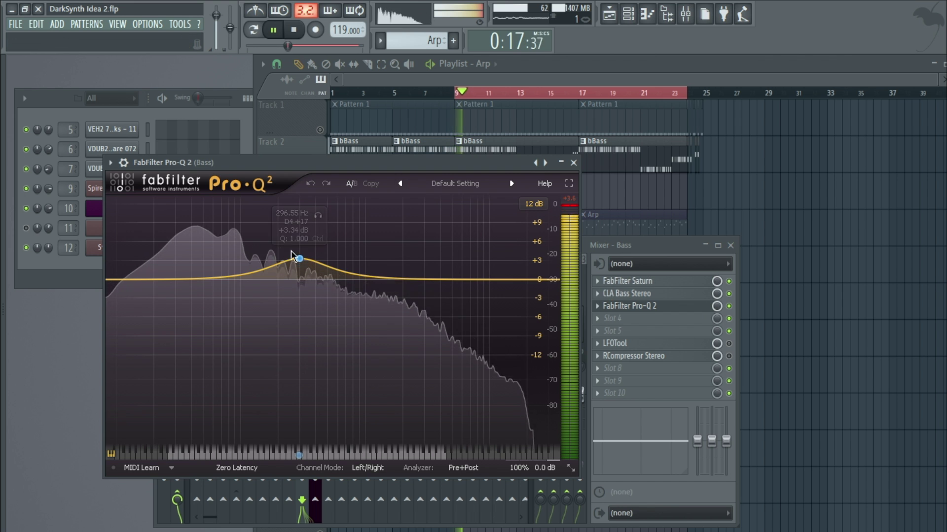
{"action": "left_click", "coordinate": [729, 306]}
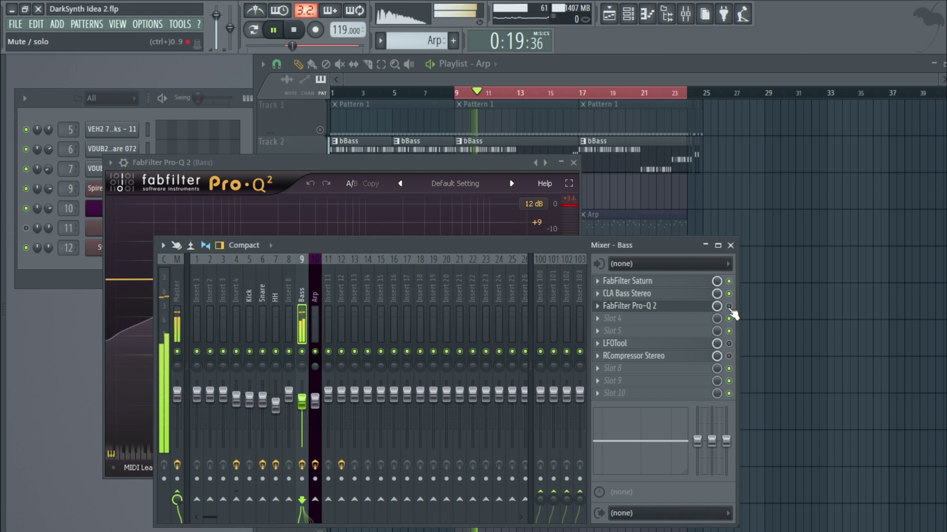
{"action": "left_click", "coordinate": [729, 307]}
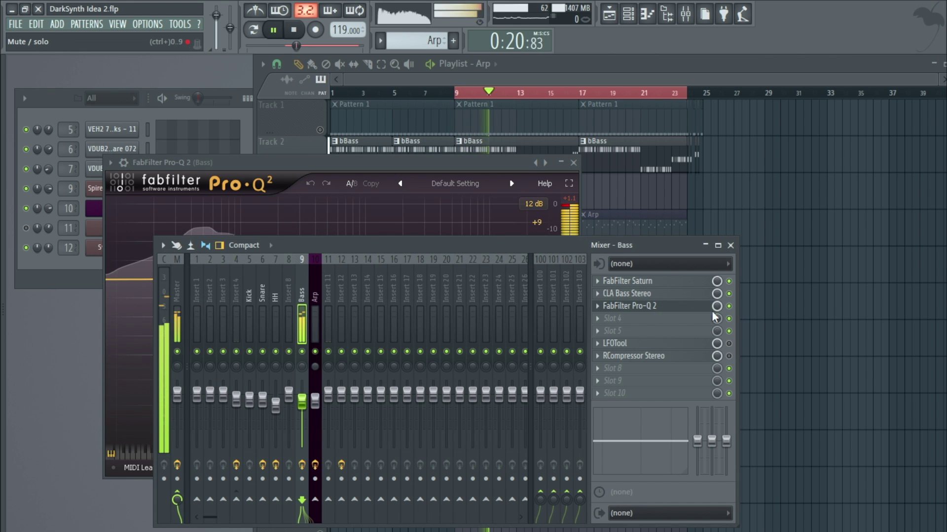
{"action": "left_click", "coordinate": [573, 163]}
{"action": "left_click", "coordinate": [294, 30]}
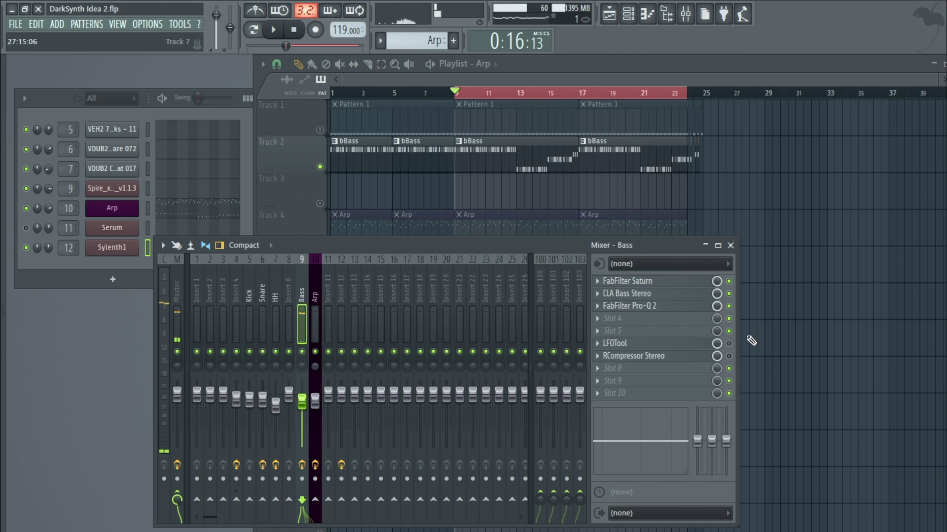
Step: Enable LFOTool on the Bass insert, view it briefly and listen to the bass with it
{"action": "left_click", "coordinate": [272, 30]}
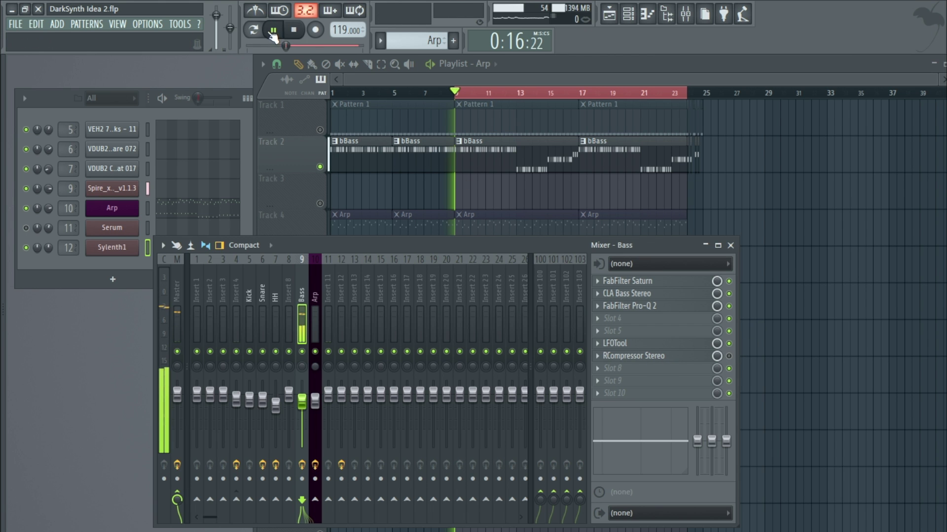
{"action": "left_click", "coordinate": [645, 345]}
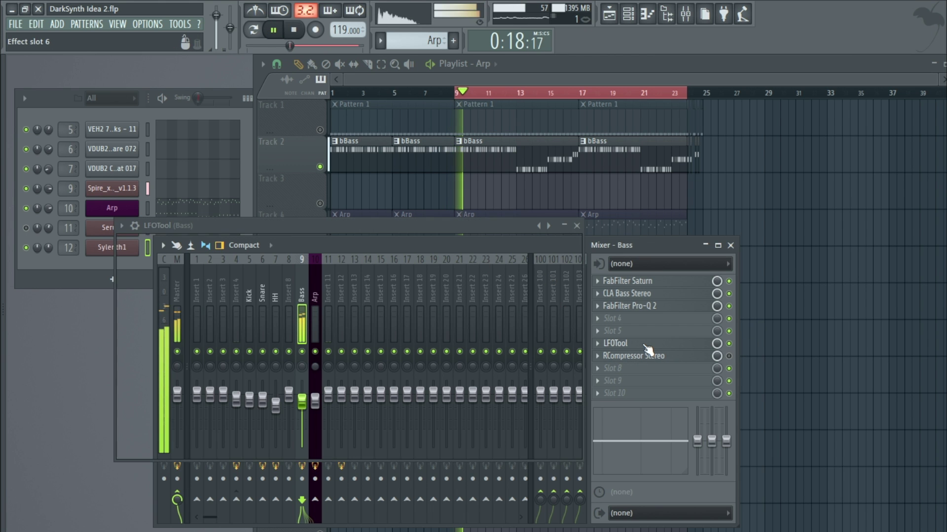
{"action": "left_click", "coordinate": [576, 226]}
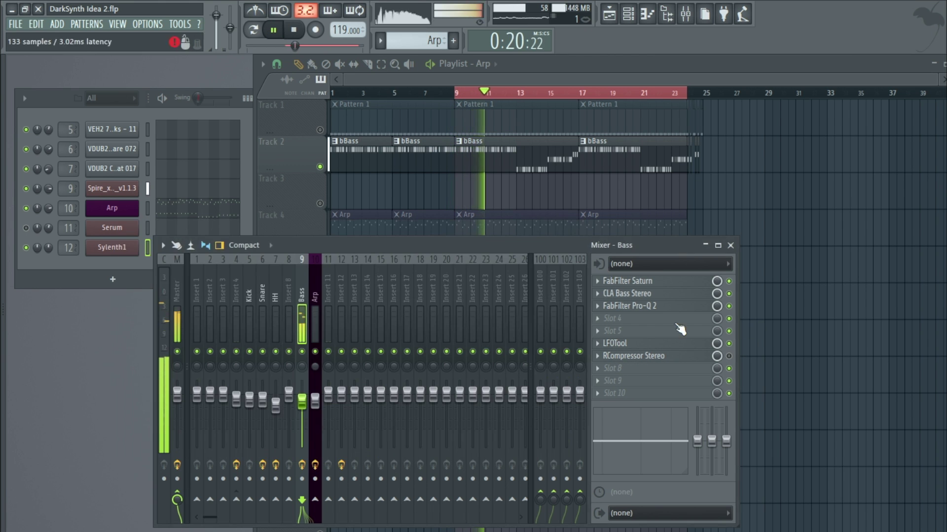
{"action": "left_click", "coordinate": [295, 33]}
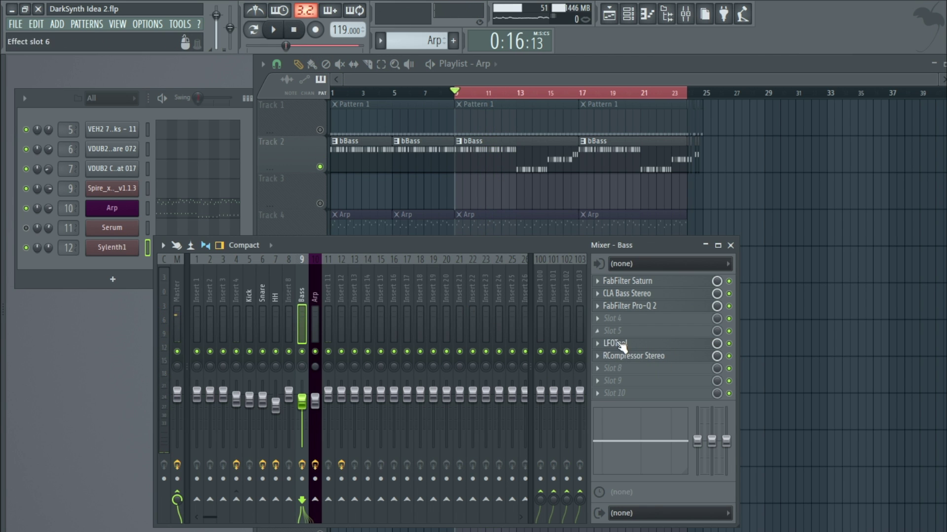
Step: Set the playlist time selection to bars 1 to 9 and compare the bass with its effects off and on alongside the drums
{"action": "left_click", "coordinate": [730, 247]}
{"action": "left_click", "coordinate": [334, 94]}
{"action": "left_click_drag", "start_coordinate": [336, 93], "coordinate": [453, 93]}
{"action": "key", "text": "space"}
{"action": "left_click", "coordinate": [117, 23]}
{"action": "left_click", "coordinate": [126, 83]}
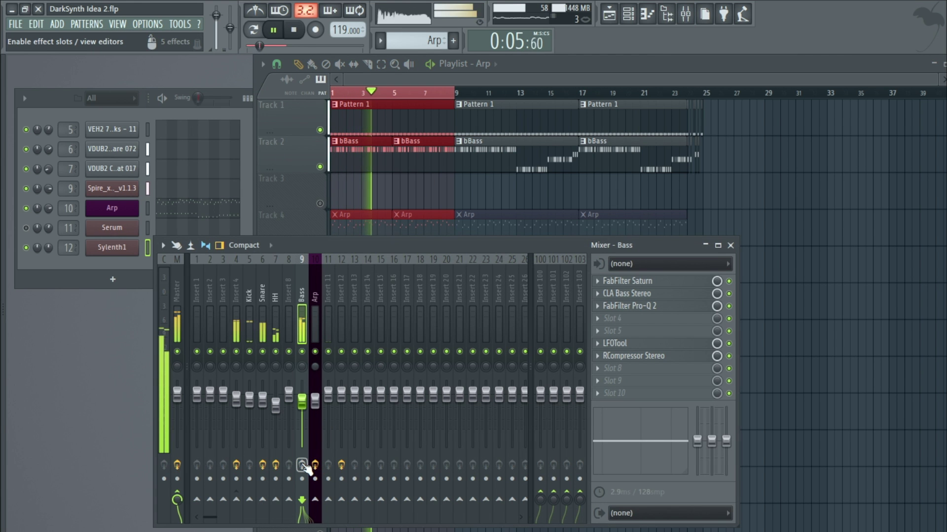
{"action": "left_click", "coordinate": [302, 465]}
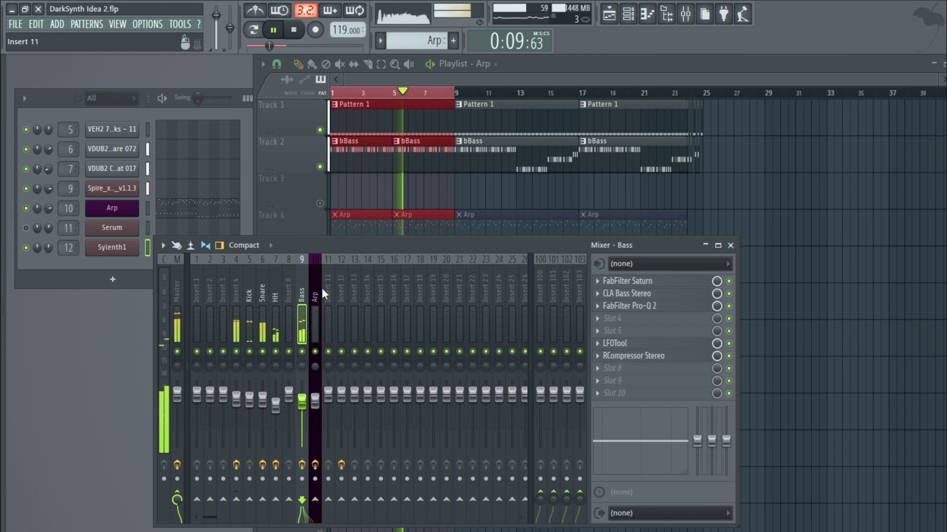
Step: Raise the gain of RCompressor Stereo on the Bass insert to -1.6 during playback, close the plugin and stop playback
{"action": "left_click", "coordinate": [655, 356]}
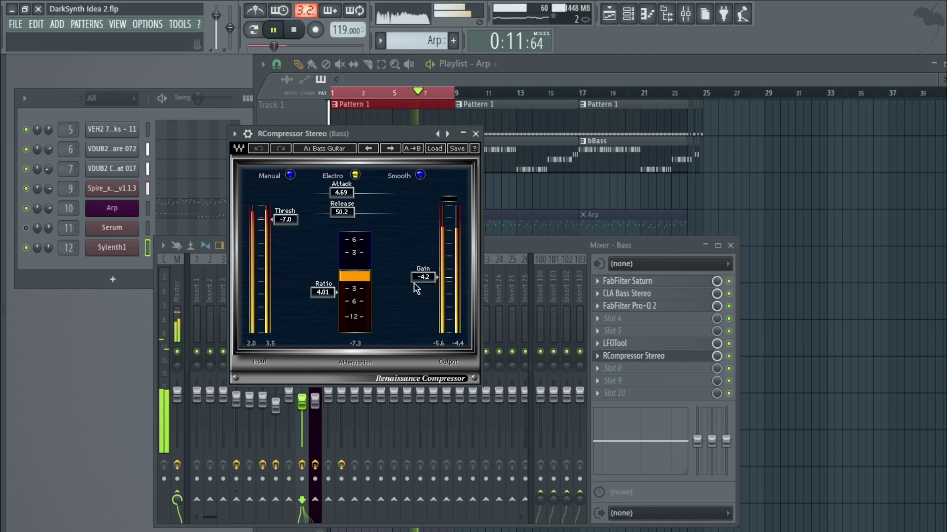
{"action": "left_click_drag", "start_coordinate": [446, 276], "coordinate": [441, 222]}
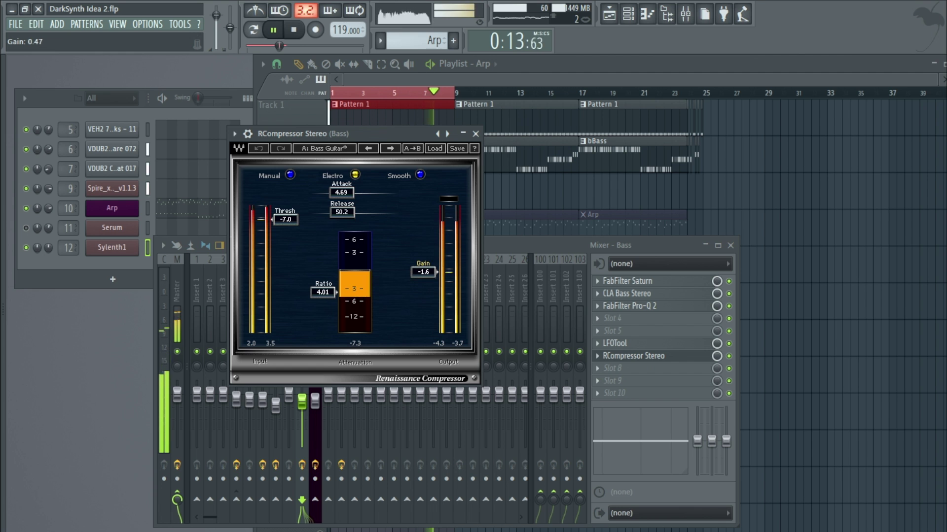
{"action": "left_click", "coordinate": [475, 133]}
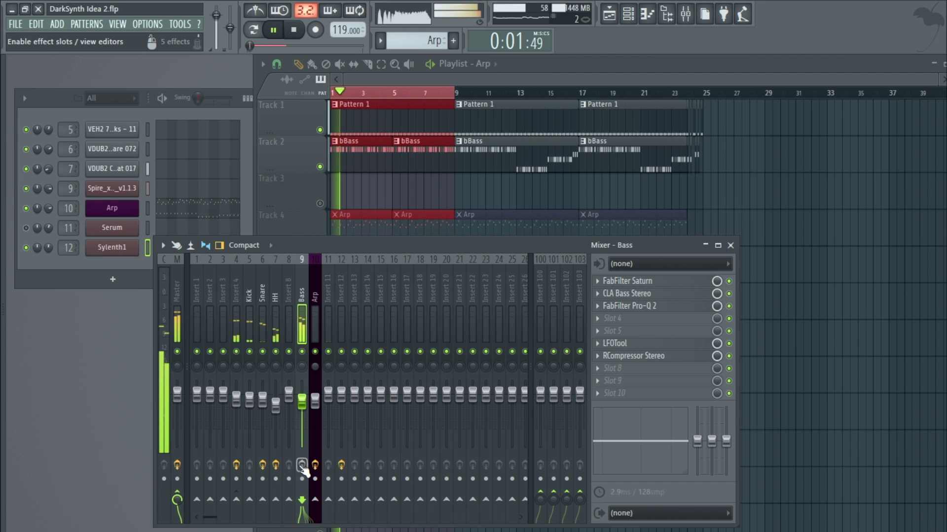
{"action": "key", "text": "space"}
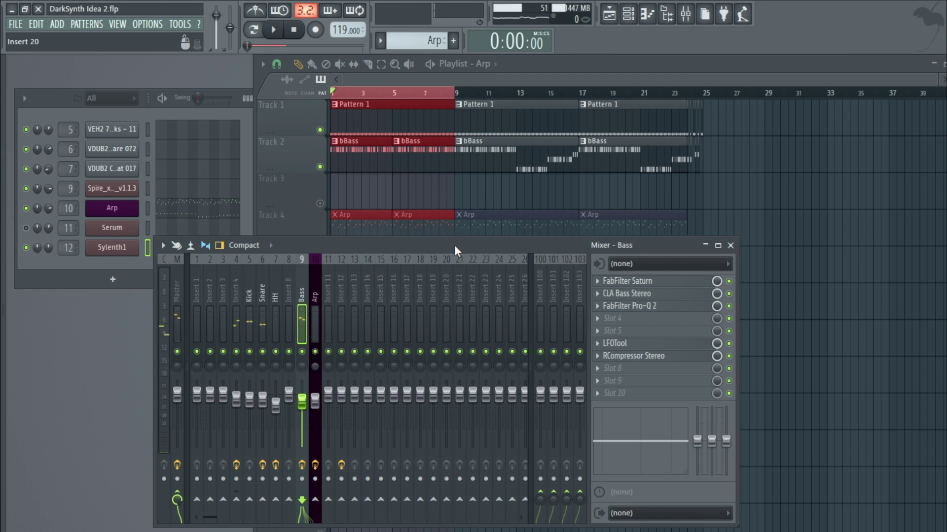
{"action": "left_click", "coordinate": [730, 245]}
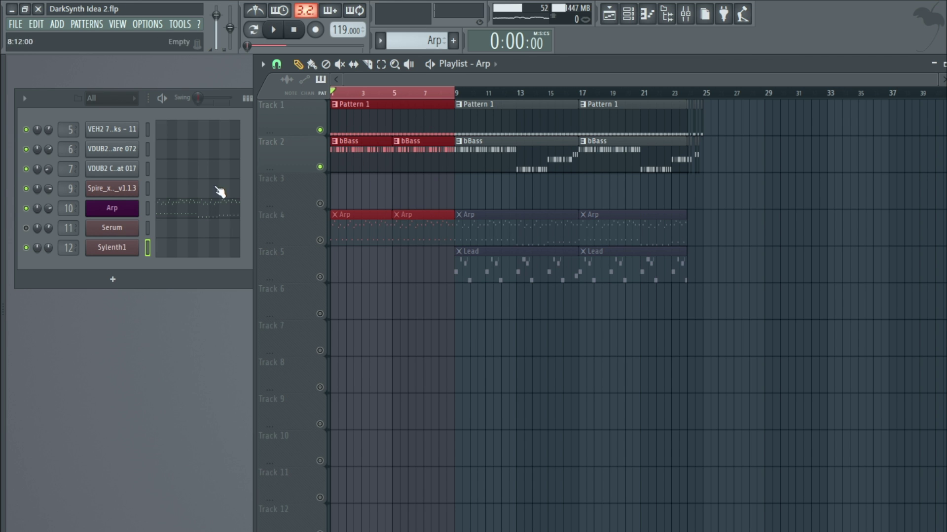
{"action": "left_click", "coordinate": [117, 23]}
{"action": "left_click", "coordinate": [129, 87]}
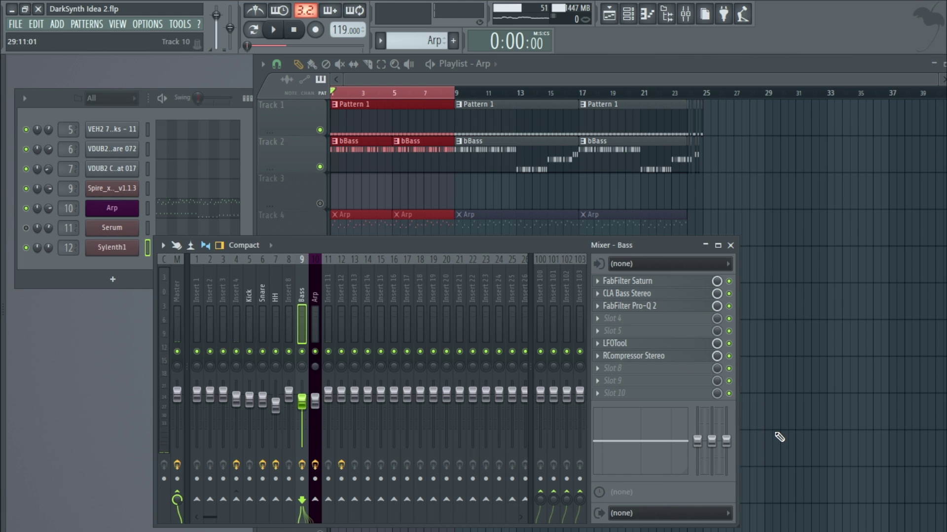
{"action": "left_click", "coordinate": [730, 246]}
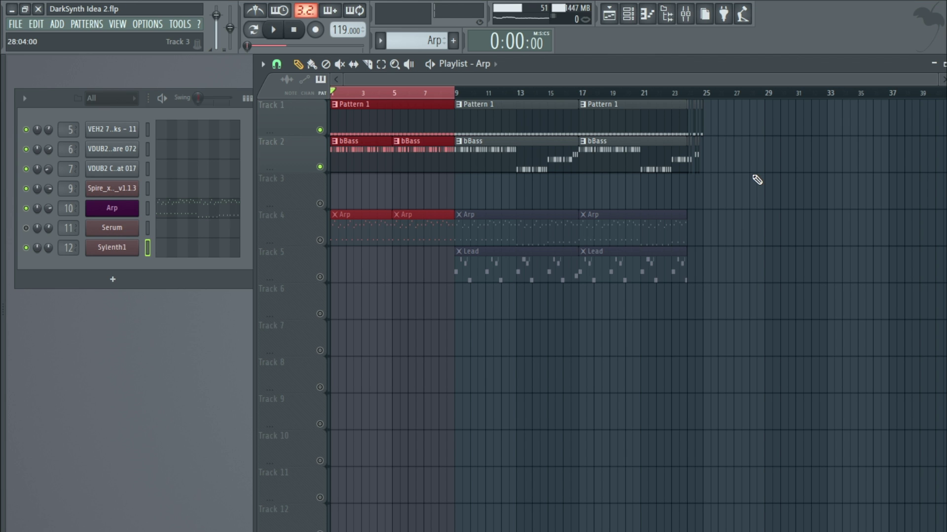
{"action": "left_click", "coordinate": [118, 24]}
{"action": "left_click", "coordinate": [133, 87]}
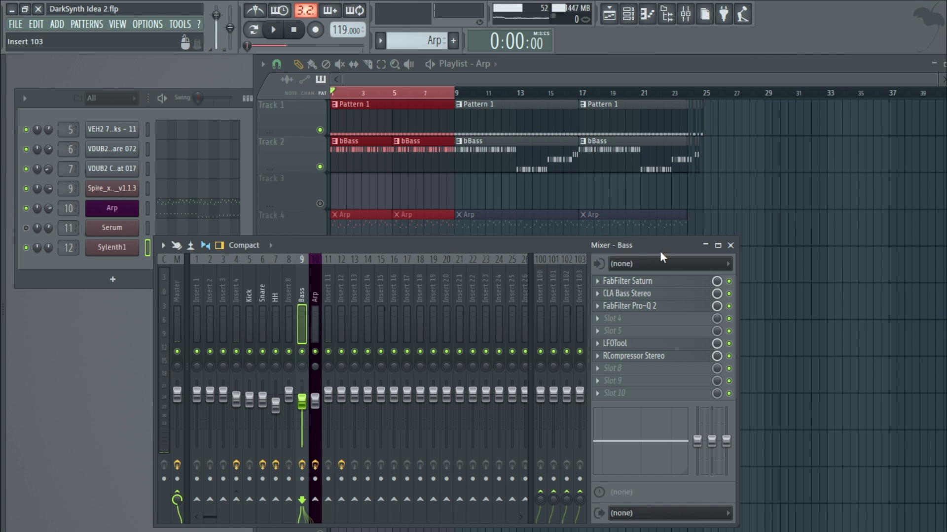
Step: Unmute all playlist tracks and clear the clip and time selections, placing the playhead at bar 5
{"action": "left_click", "coordinate": [730, 245]}
{"action": "right_click", "coordinate": [350, 344]}
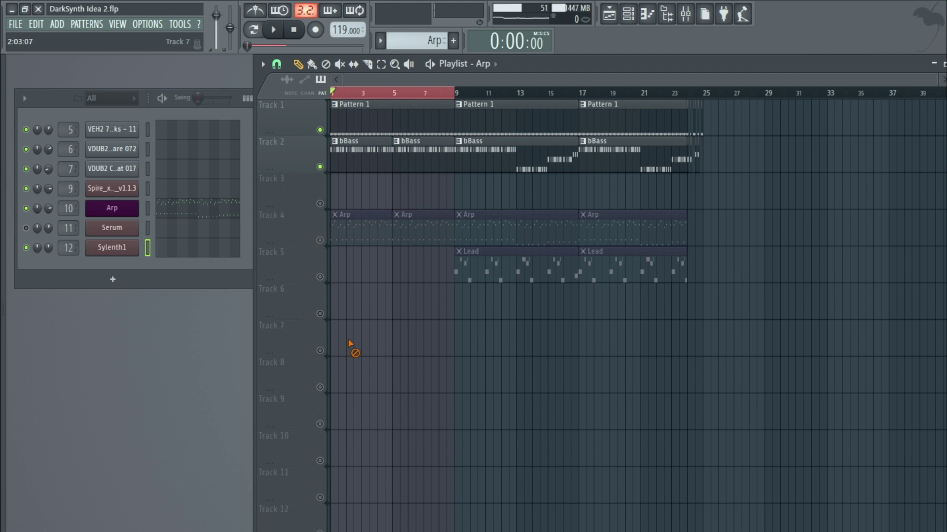
{"action": "right_click", "coordinate": [319, 129]}
{"action": "right_click", "coordinate": [319, 130]}
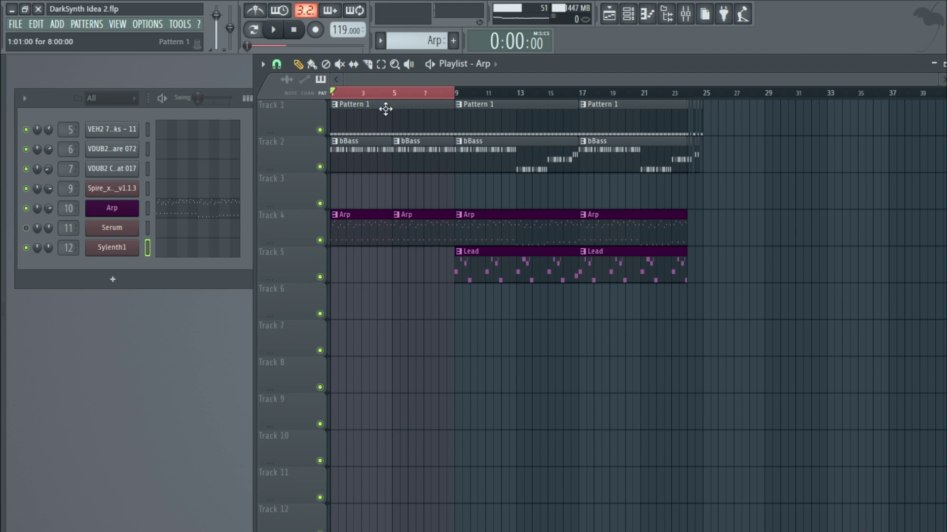
{"action": "left_click", "coordinate": [392, 93]}
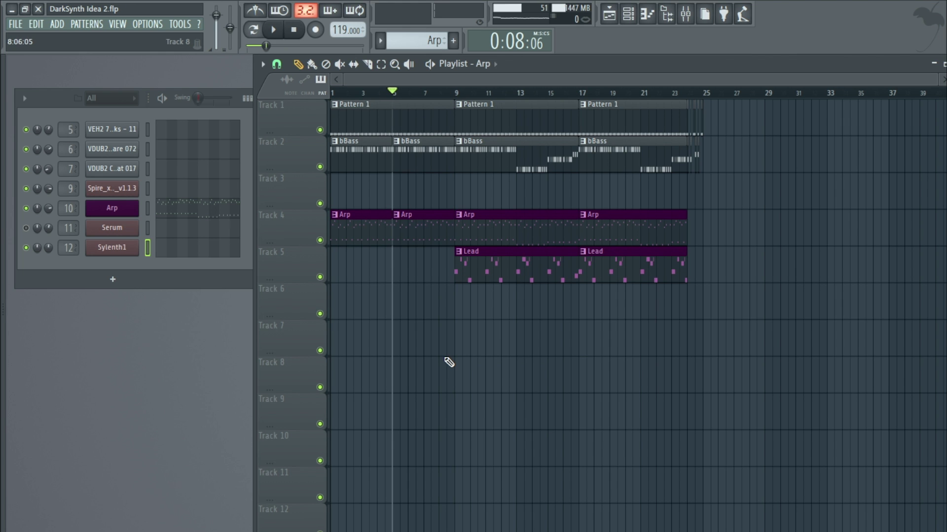